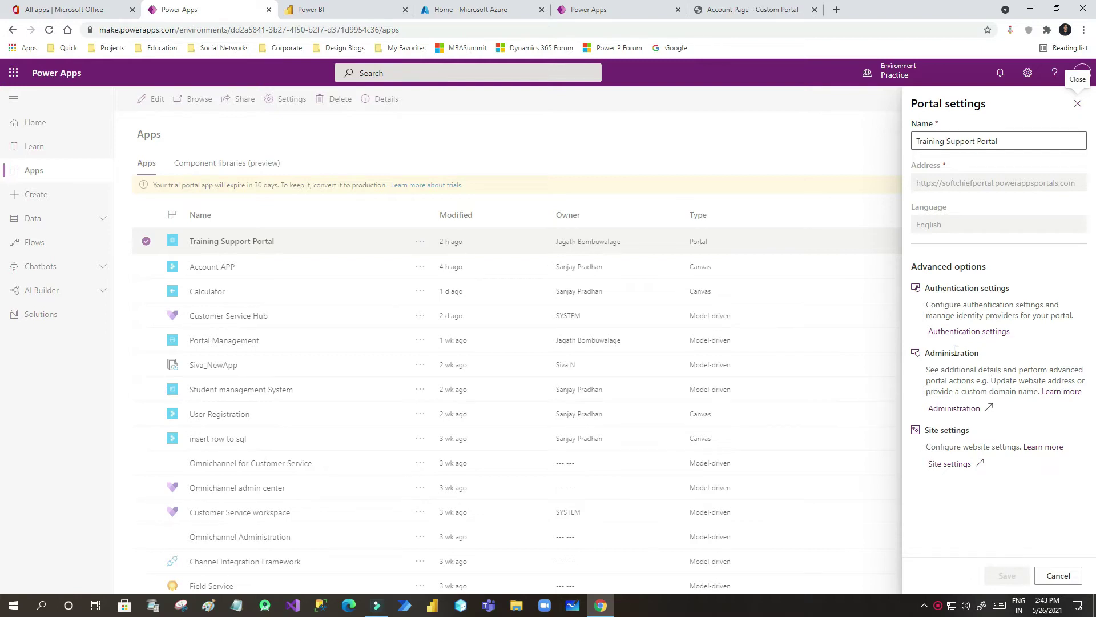
Step: Enable Power BI visualization for the Training Support Portal in its administration center's Power BI integration settings
left_click(958, 410)
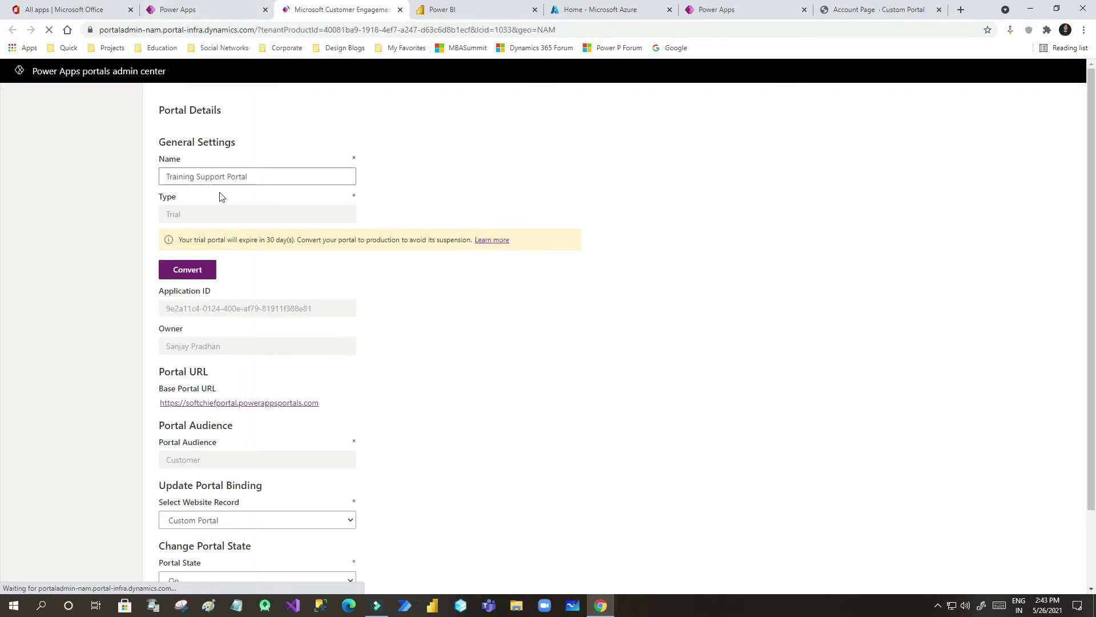
left_click(69, 221)
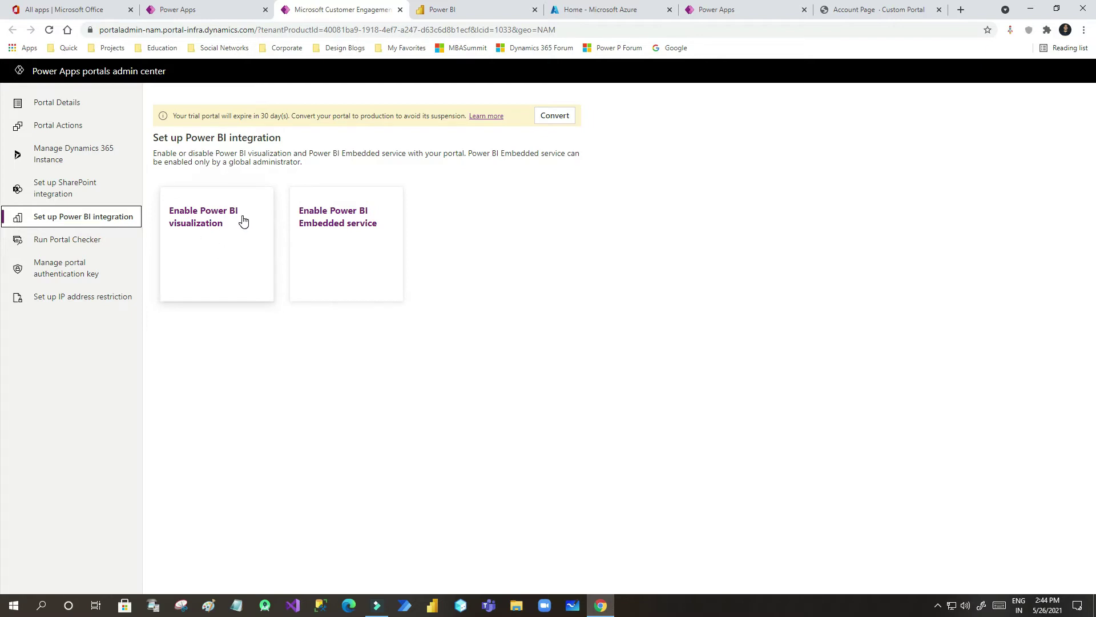
left_click(218, 220)
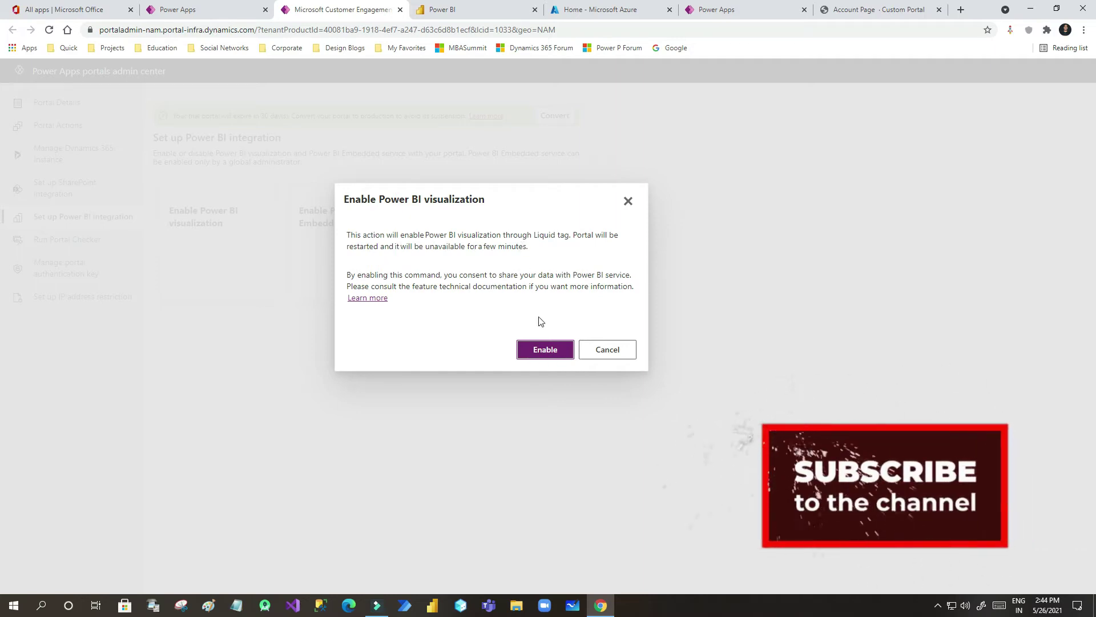
left_click(547, 350)
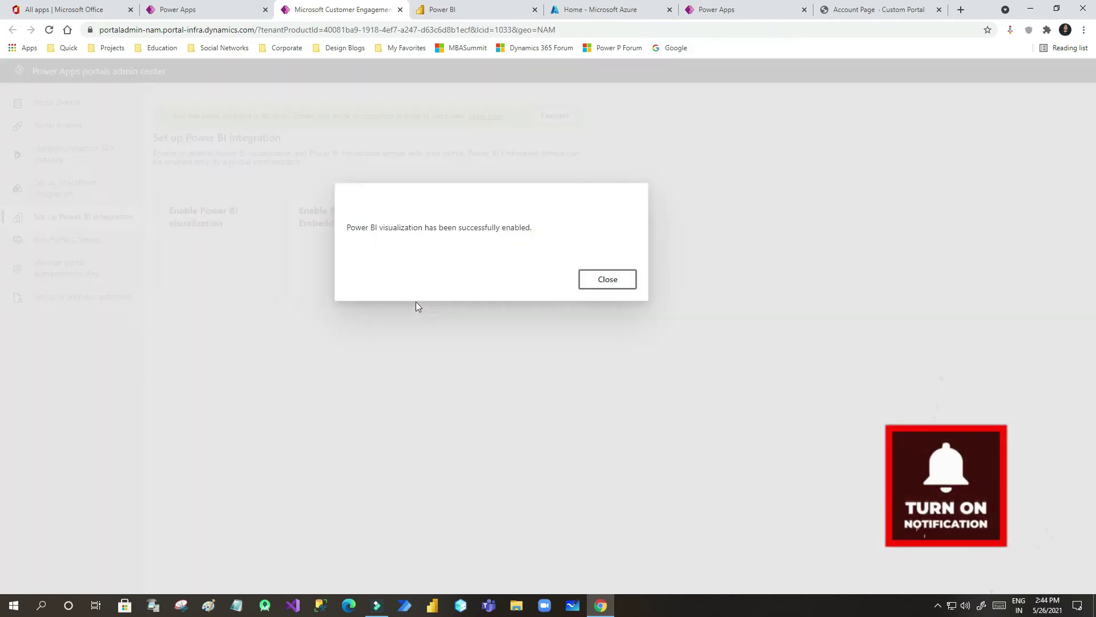
left_click(591, 281)
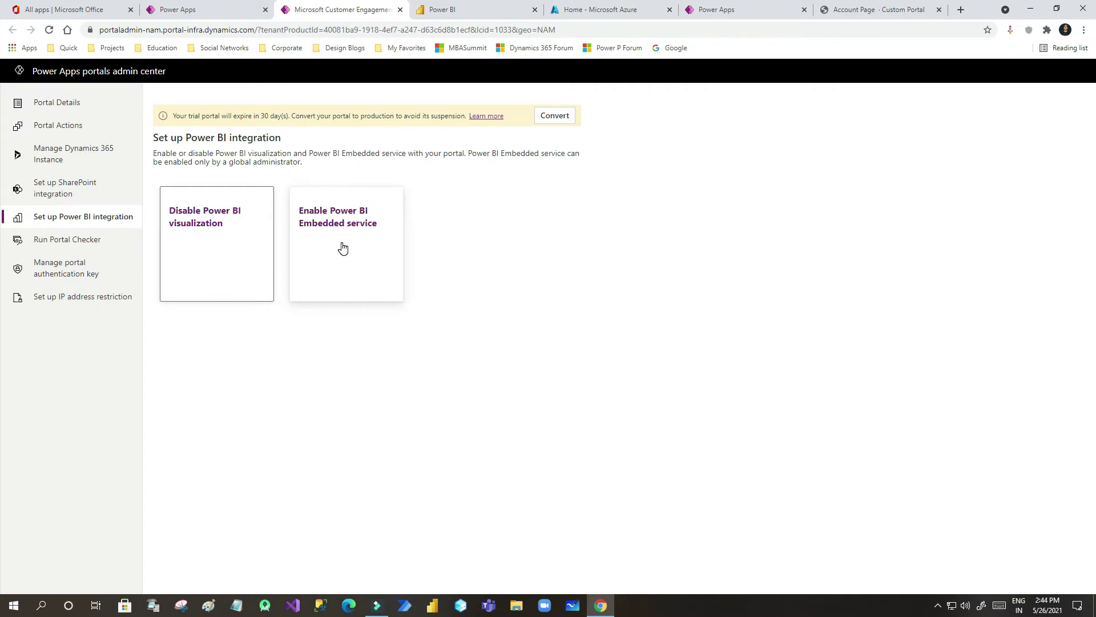
Step: Enable Power BI Embedded service integration for the portal with the POWER PORTAL WS workspace, checking that workspace's contents in Power BI
left_click(343, 247)
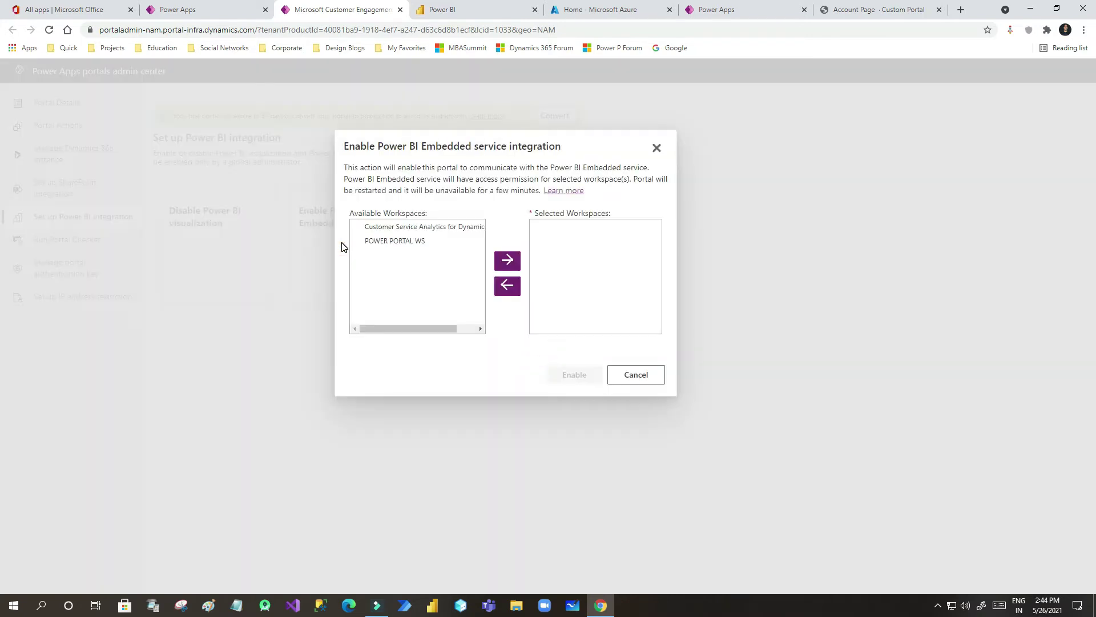
left_click(401, 245)
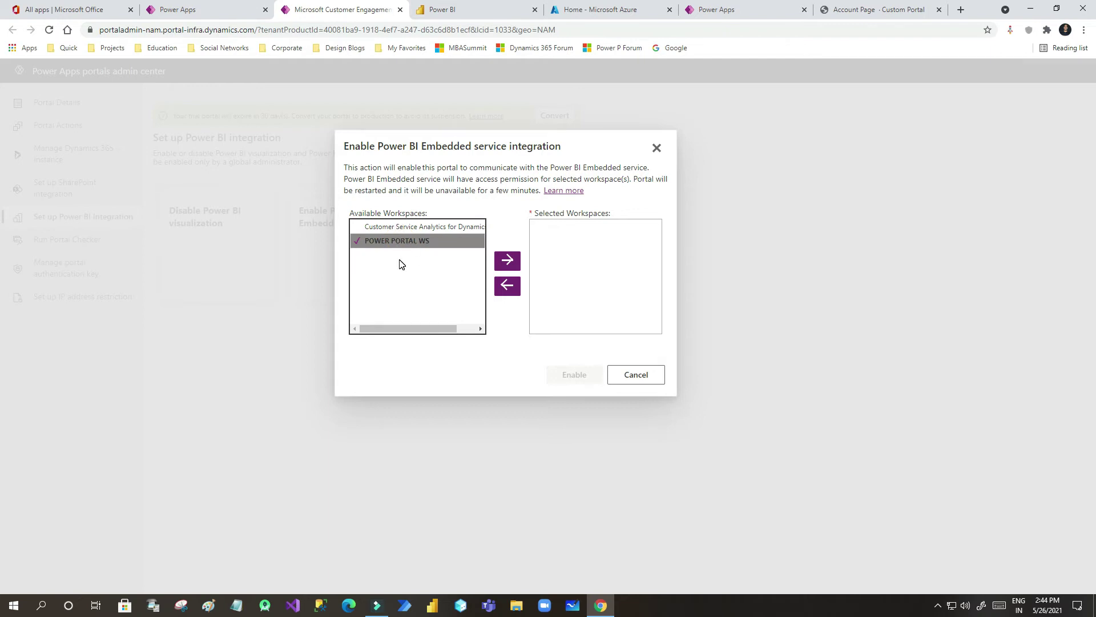
left_click(443, 9)
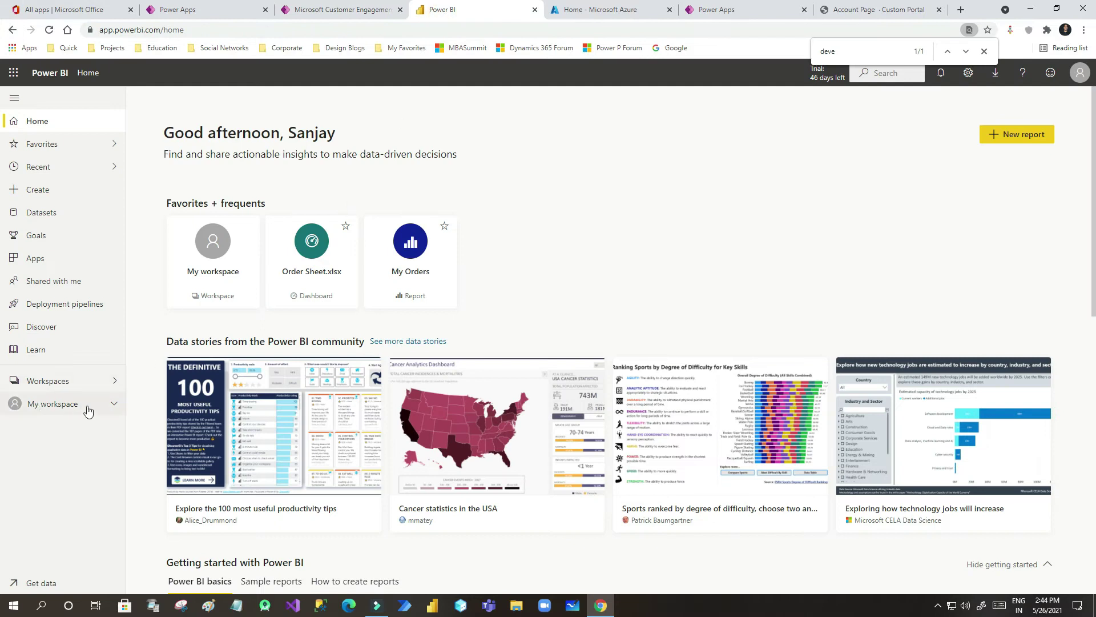
left_click(111, 380)
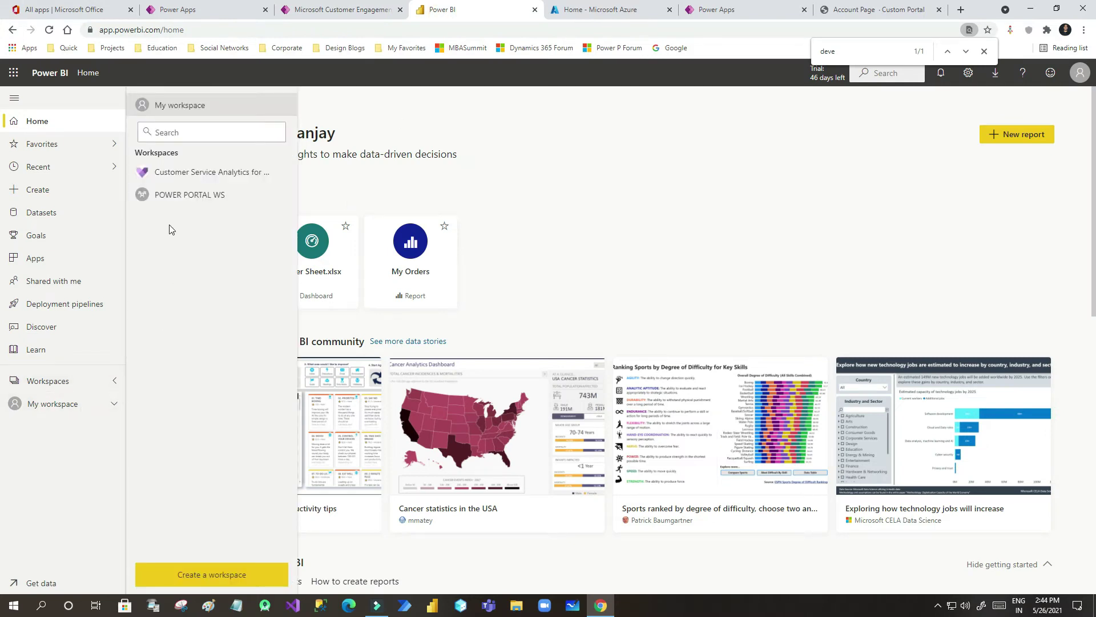
left_click(204, 197)
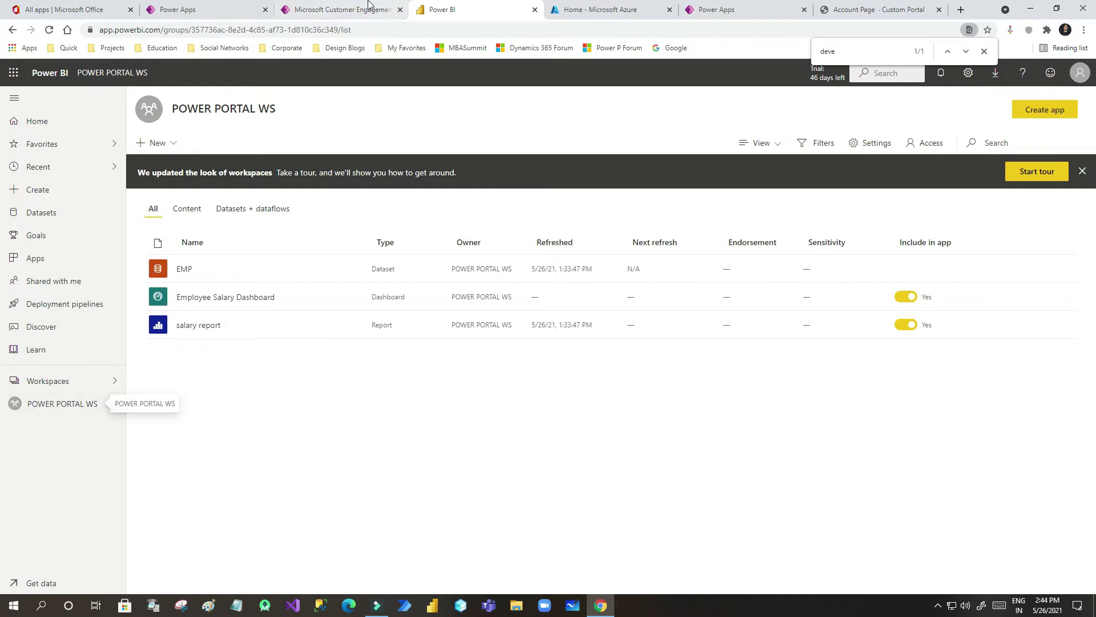
left_click(338, 11)
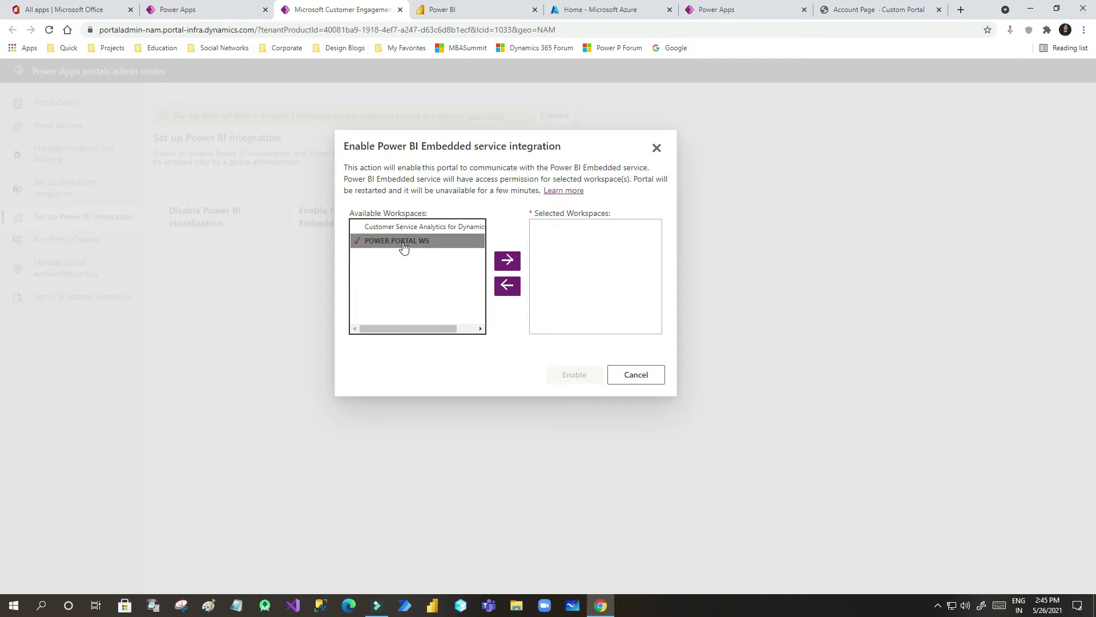
left_click(508, 264)
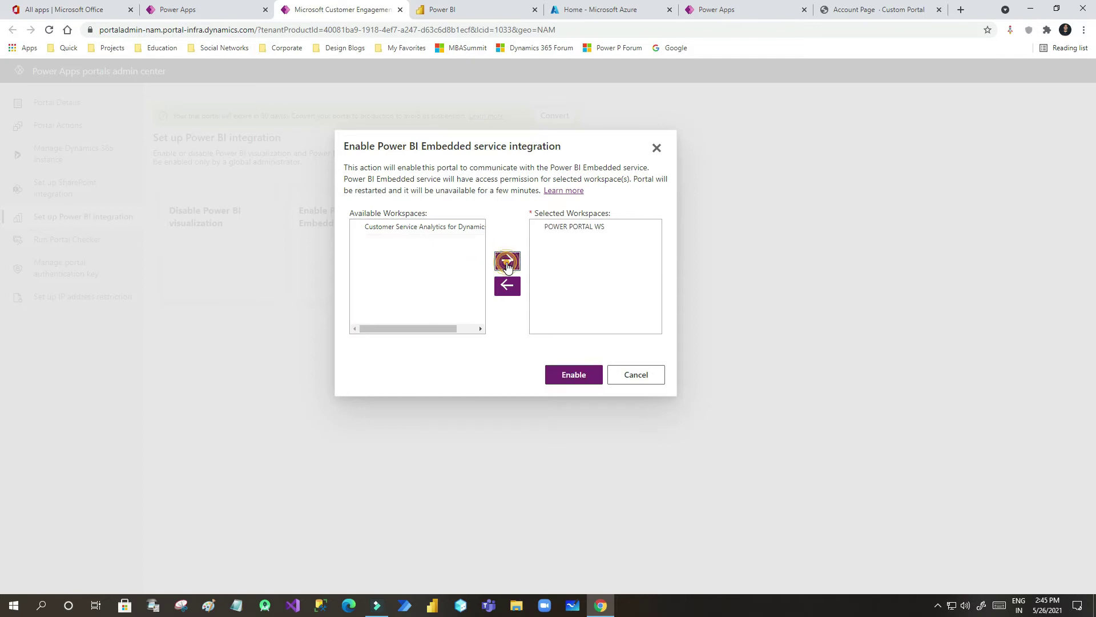
left_click(573, 377)
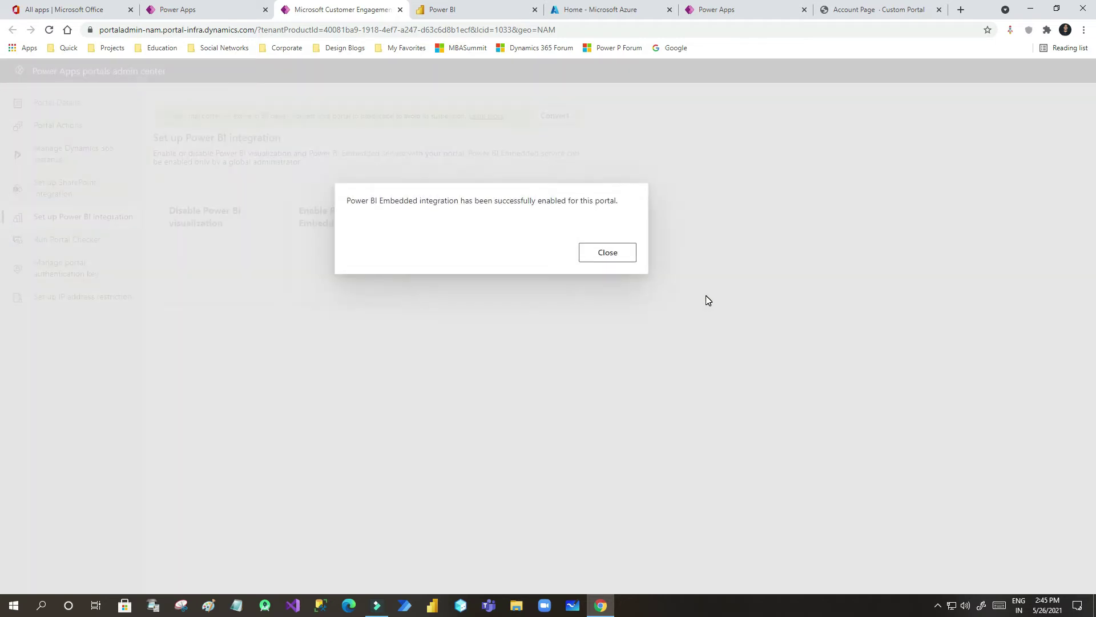
left_click(609, 253)
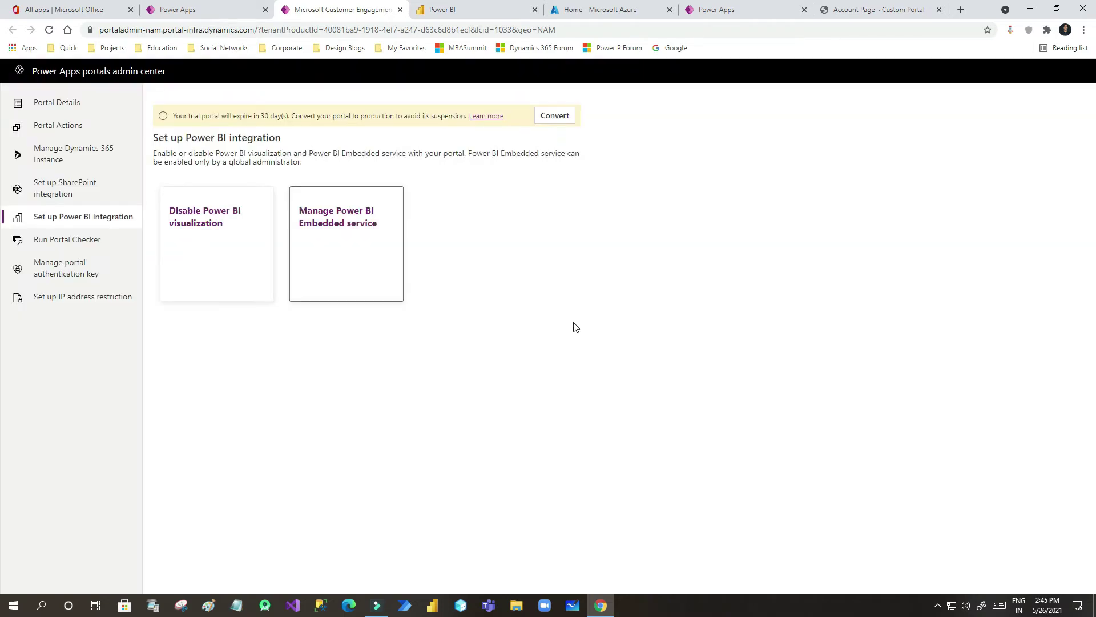
Step: Switch to the Microsoft Azure portal, placing its browser tab directly after the portals admin center
left_click(586, 15)
left_click_drag(587, 14, 457, 11)
left_click(334, 15)
left_click(457, 9)
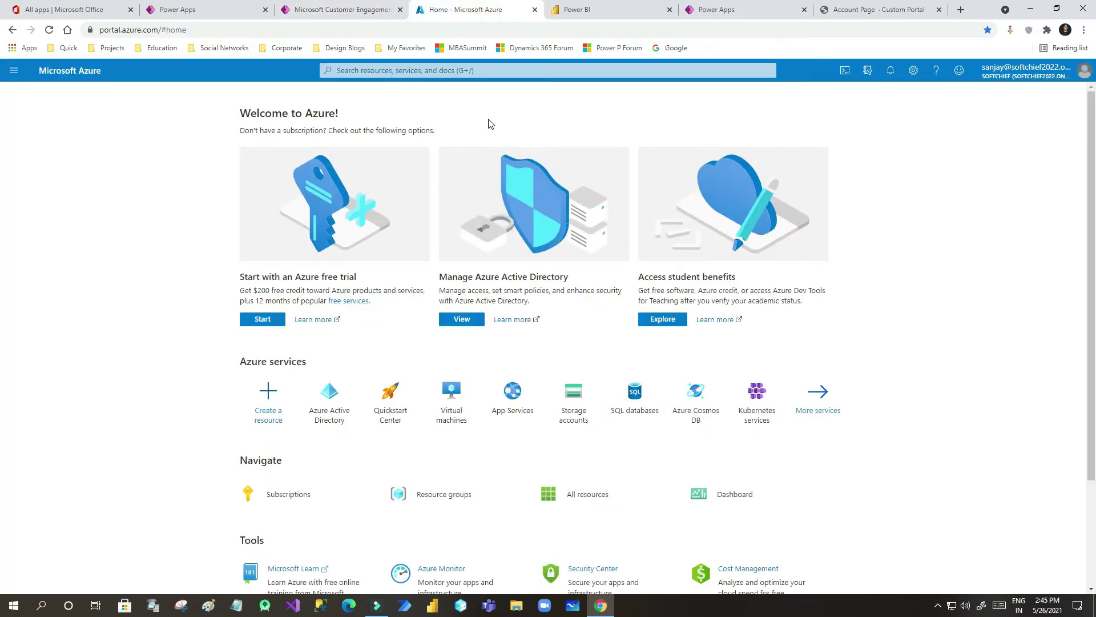
left_click(343, 10)
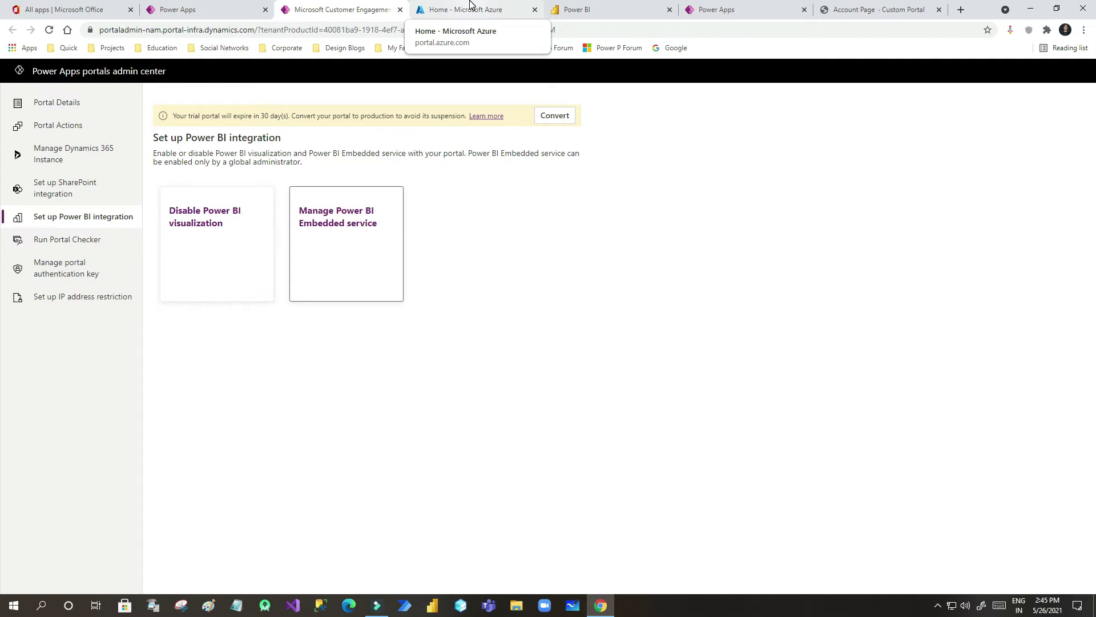
left_click(468, 10)
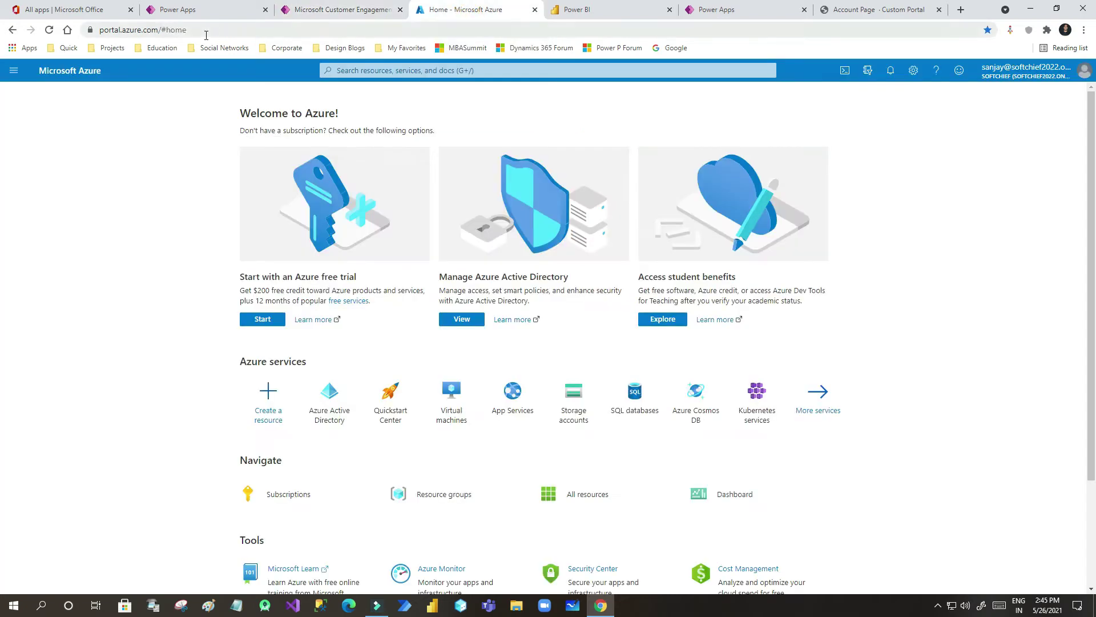
Step: Open the list of all groups in Azure Active Directory from the Azure home page
left_click(114, 30)
left_click_drag(113, 29, 241, 31)
left_click(241, 31)
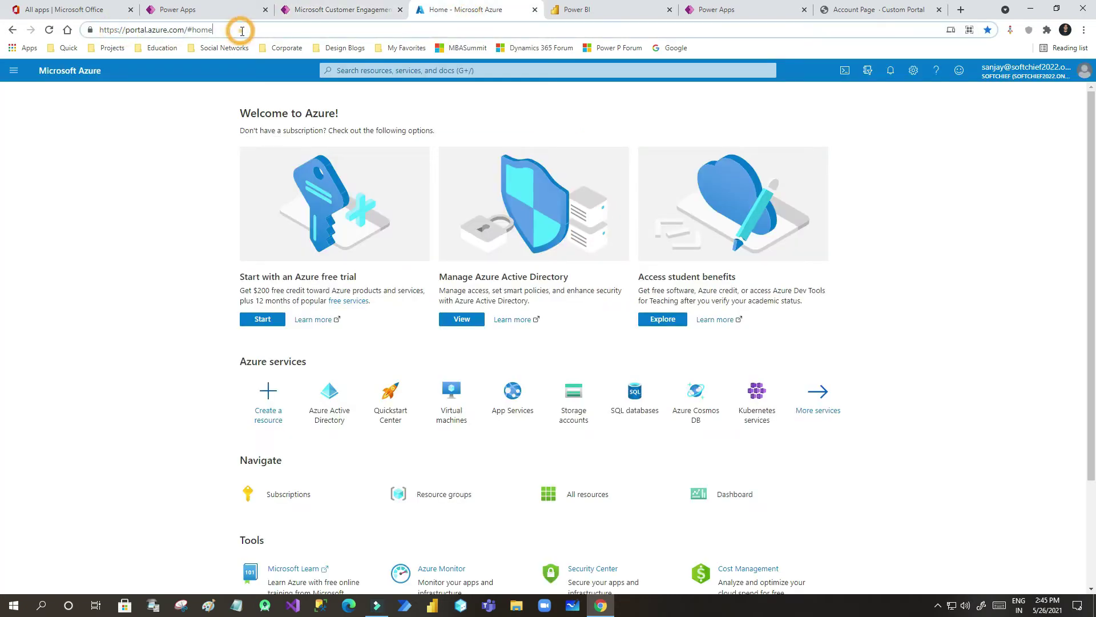
left_click(986, 178)
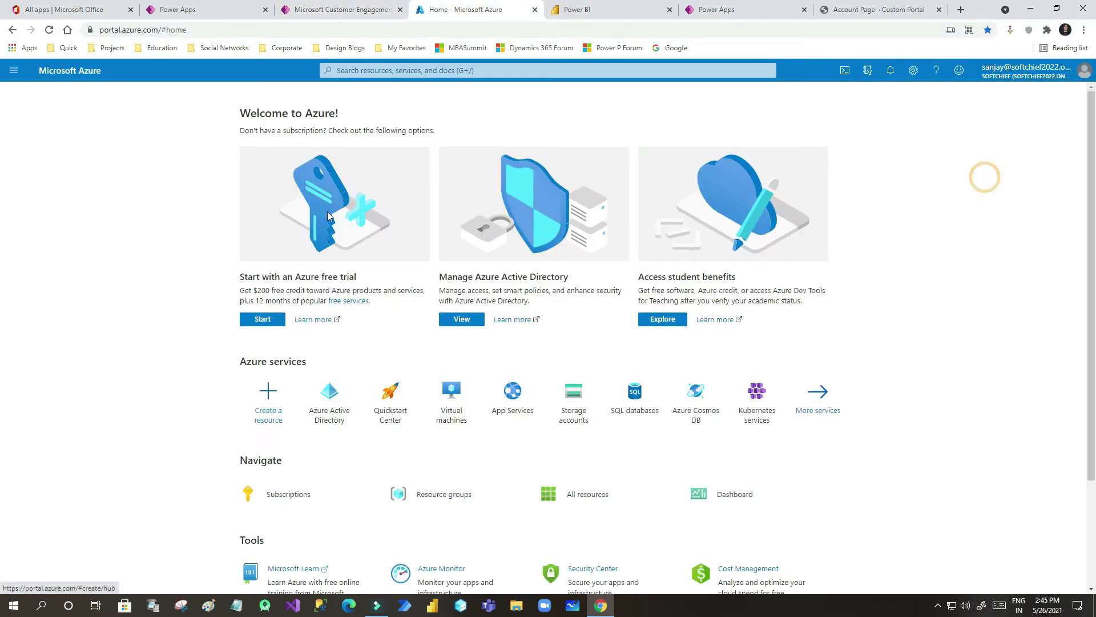
left_click(333, 398)
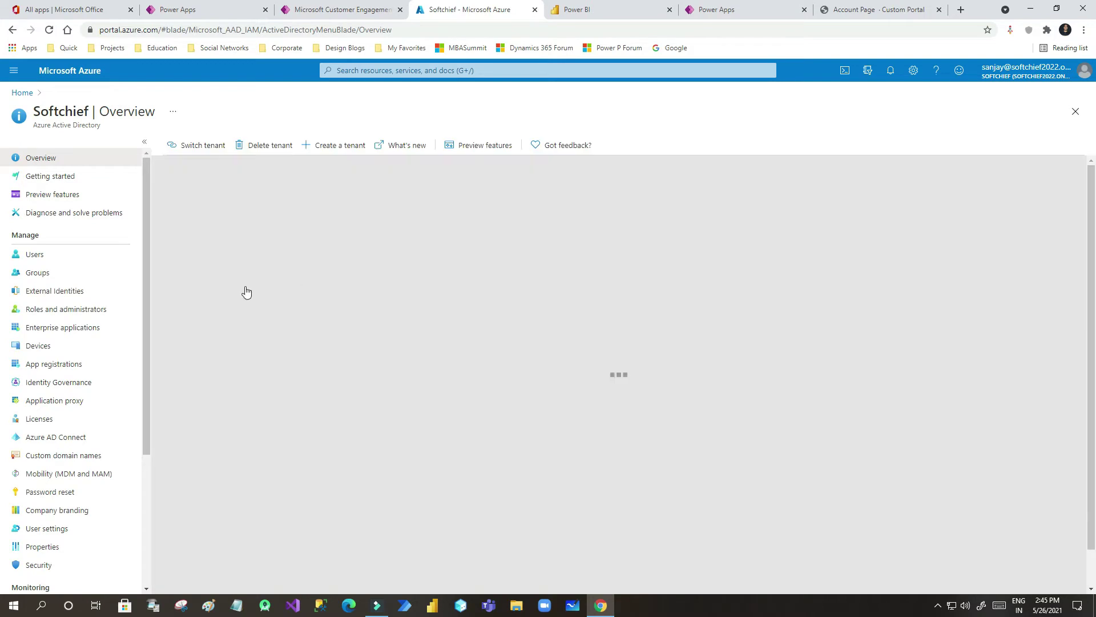
left_click(45, 278)
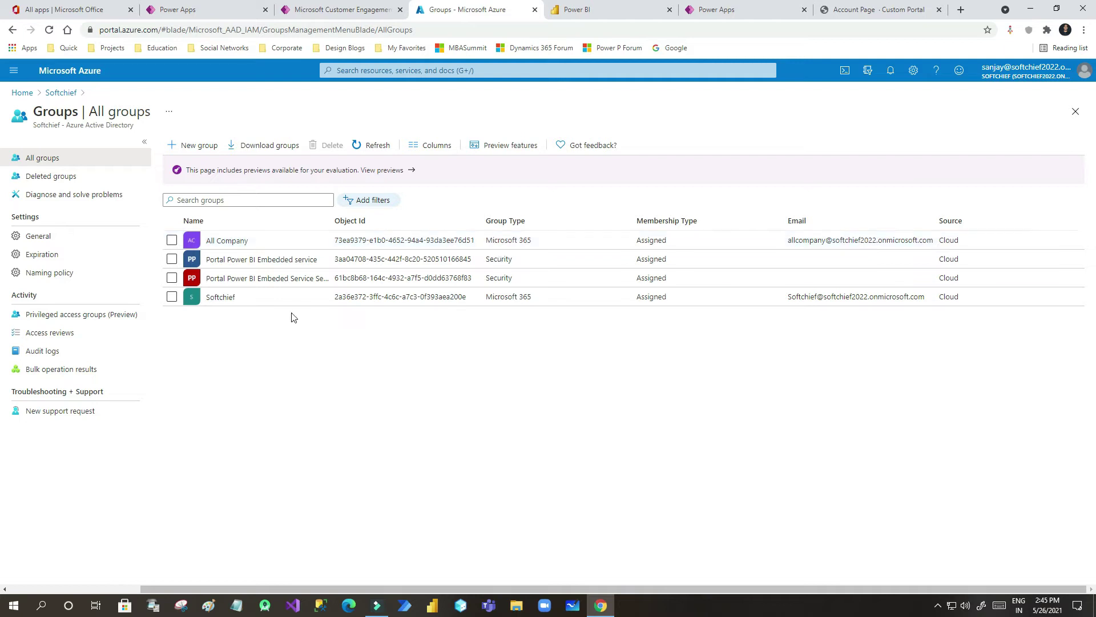
Step: Start a new group of type Security and name it Power BI Embedding Service
left_click(200, 145)
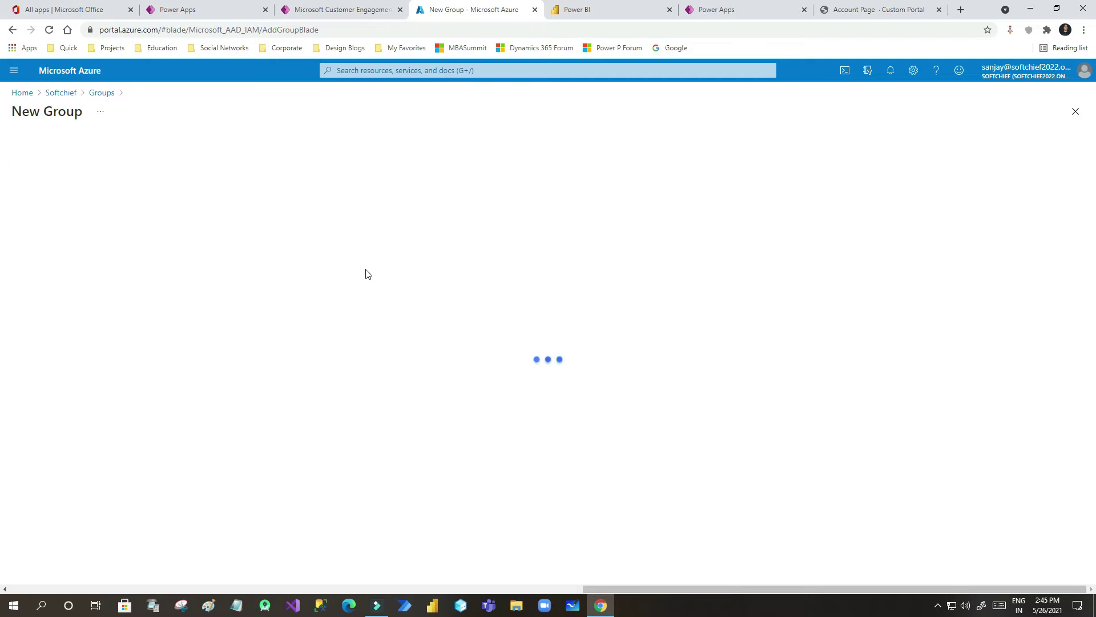
left_click(44, 166)
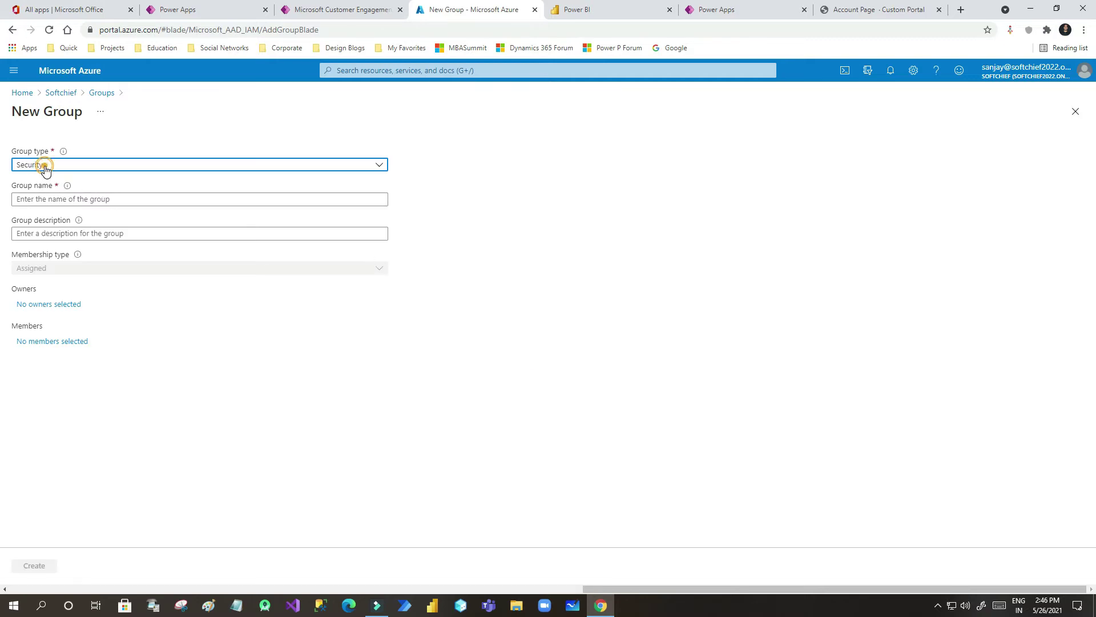
left_click(40, 179)
left_click(55, 200)
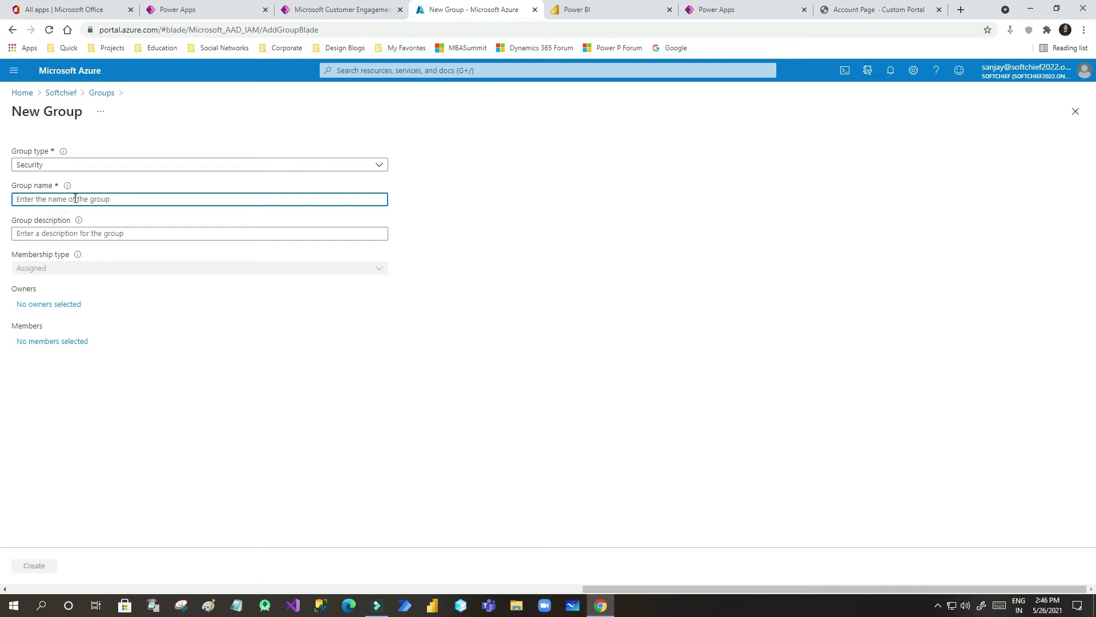
type("Power")
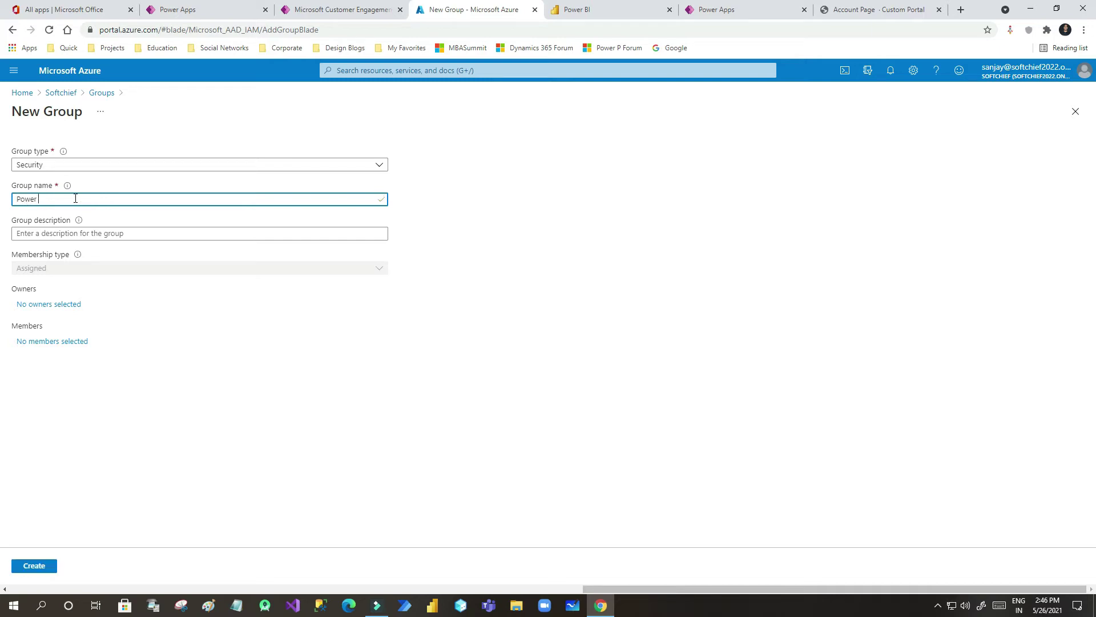
type(" BI ")
type("Embe")
type("dded")
Step: Copy the group name into the group description and create the group
left_click(100, 233)
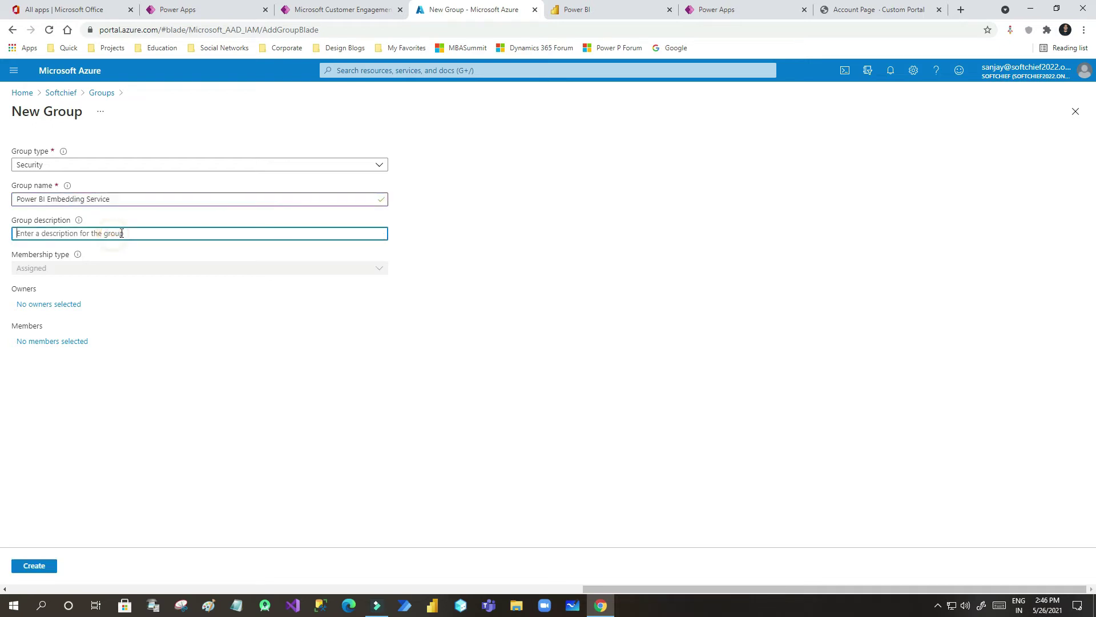
left_click_drag(127, 199, 0, 203)
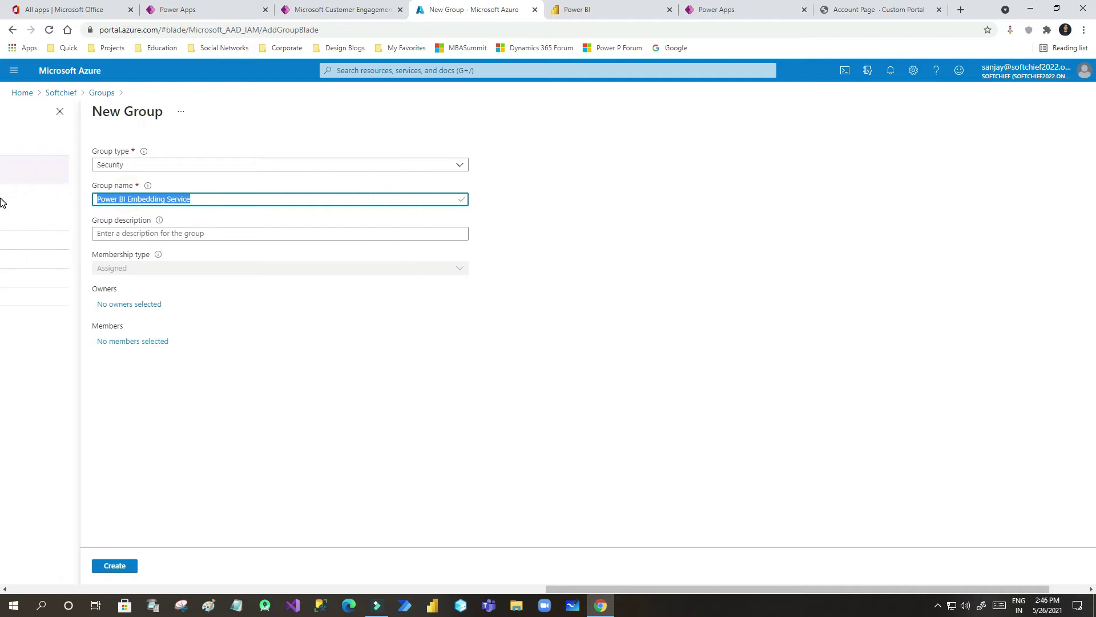
key("ctrl+c")
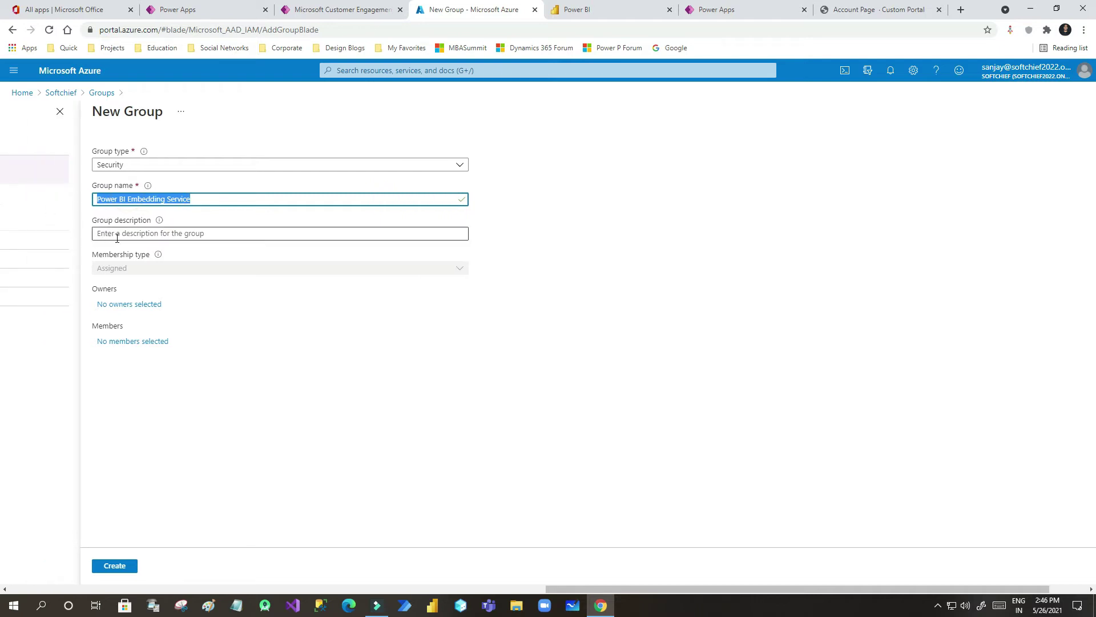
left_click(115, 237)
key("ctrl+v")
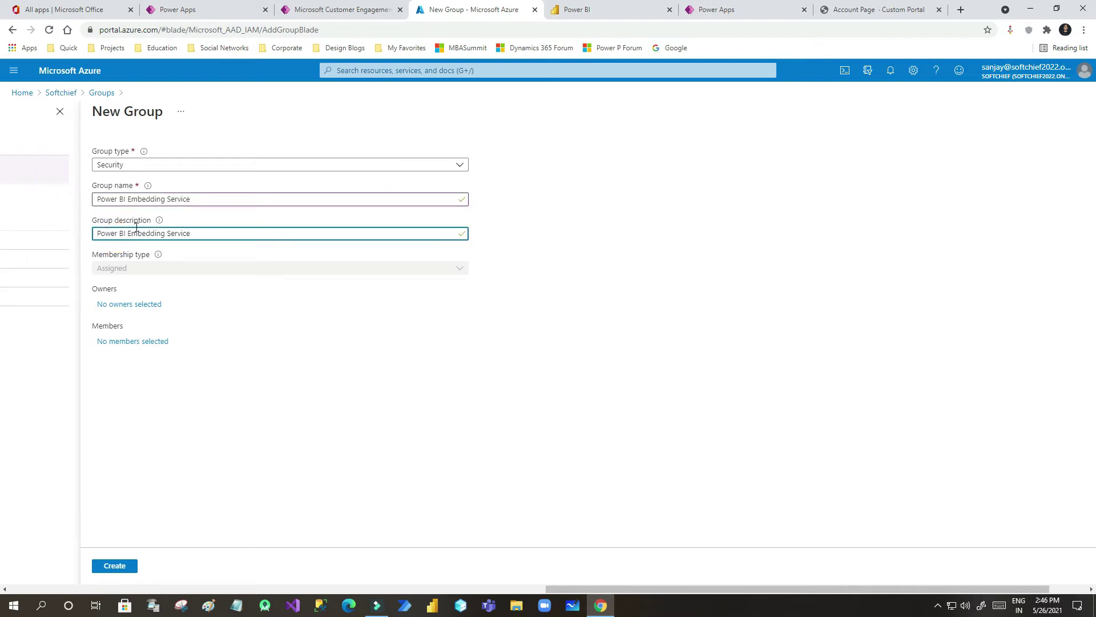
left_click(125, 566)
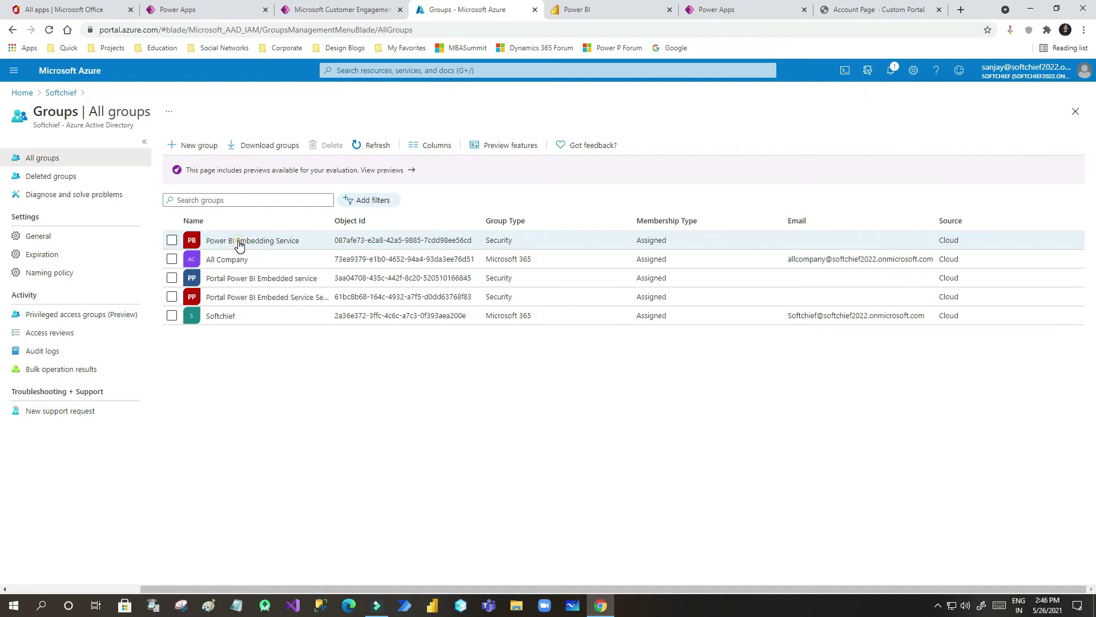
Step: Examine and refresh the member list of the Power BI Embedding Service group, and return to the list of all groups
left_click(239, 242)
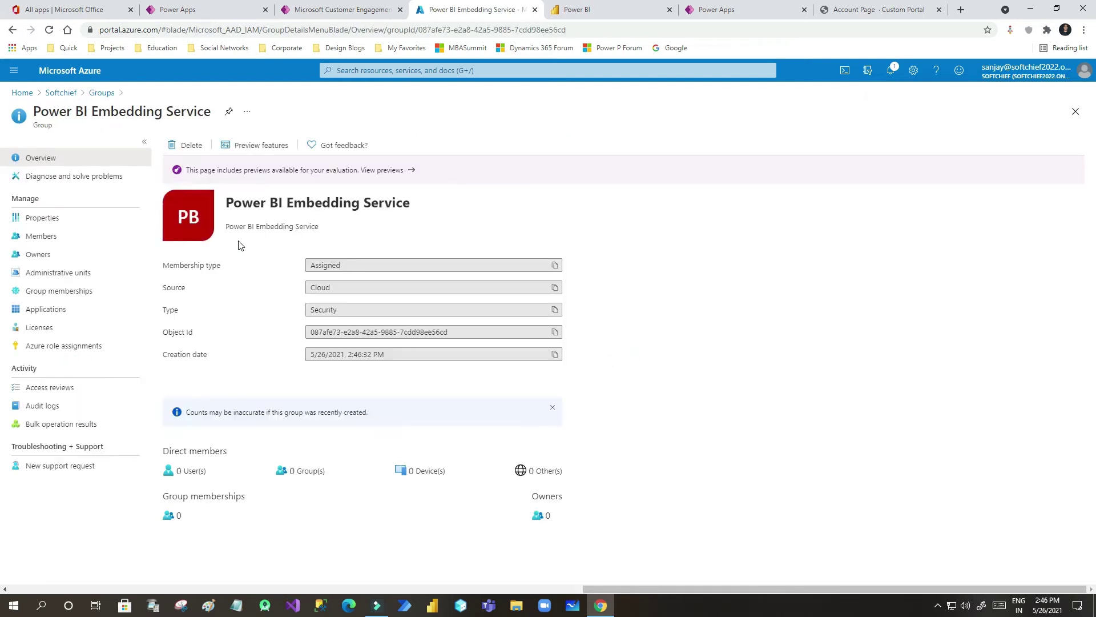
left_click(45, 237)
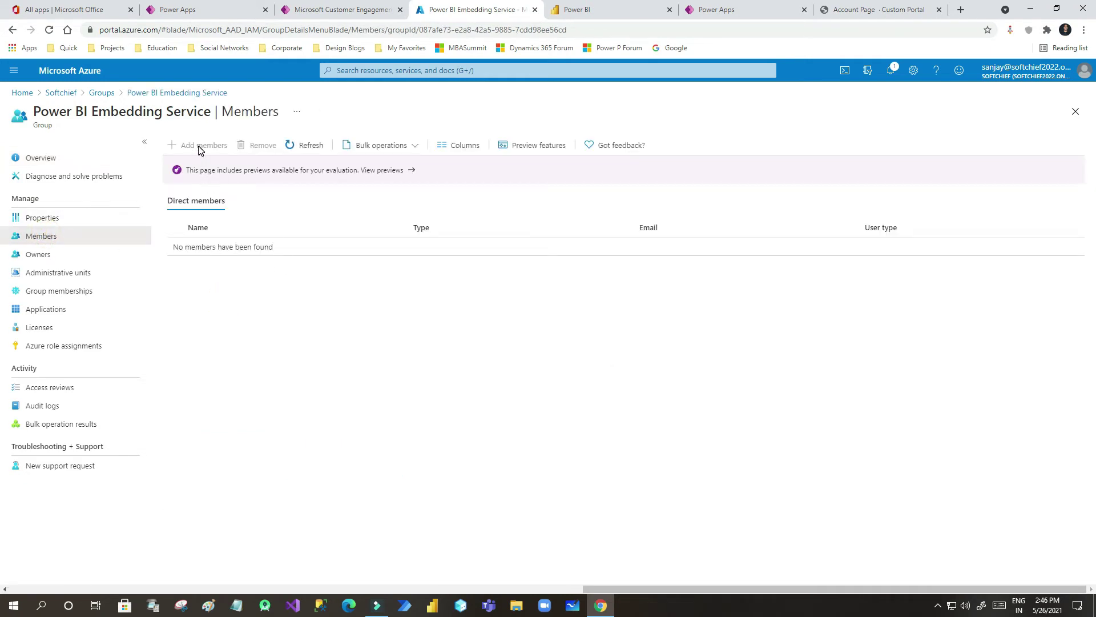
left_click(221, 306)
left_click(69, 236)
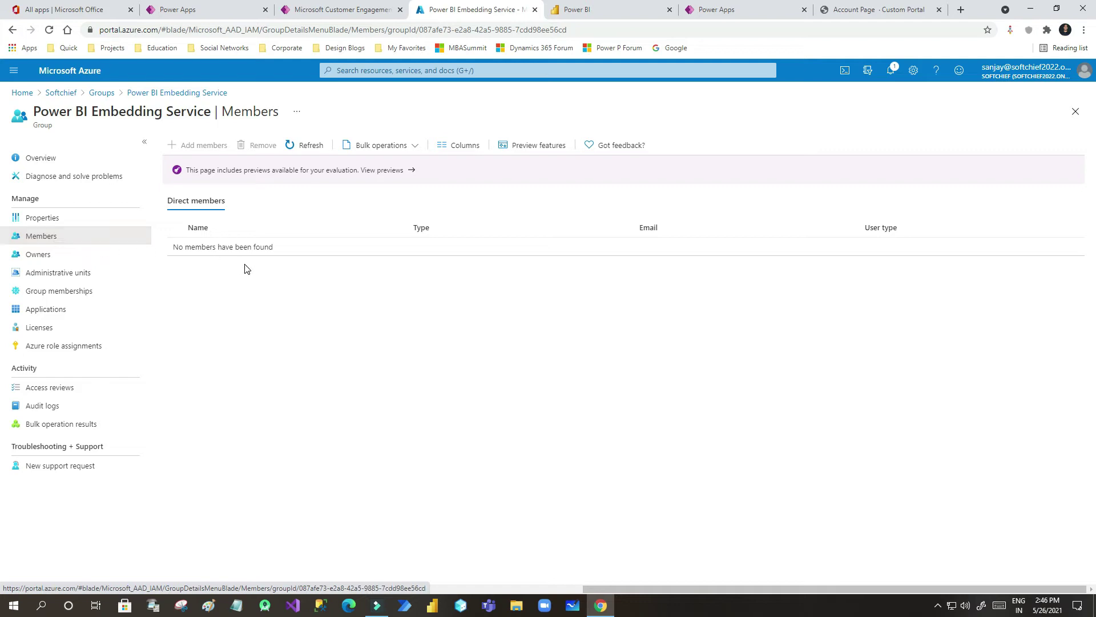
left_click(308, 145)
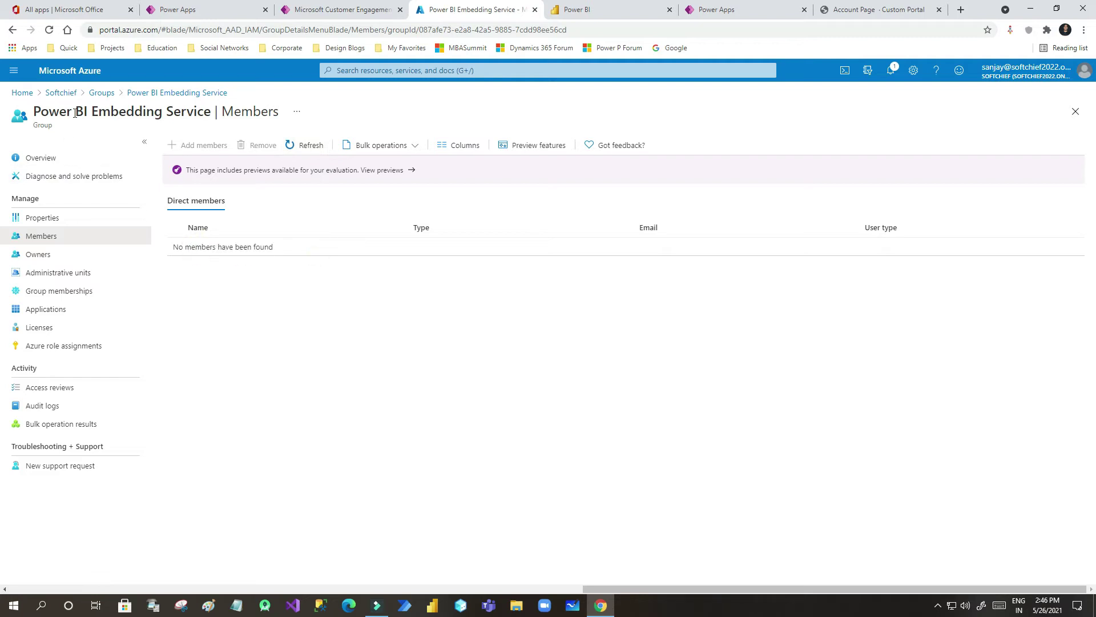
left_click(106, 95)
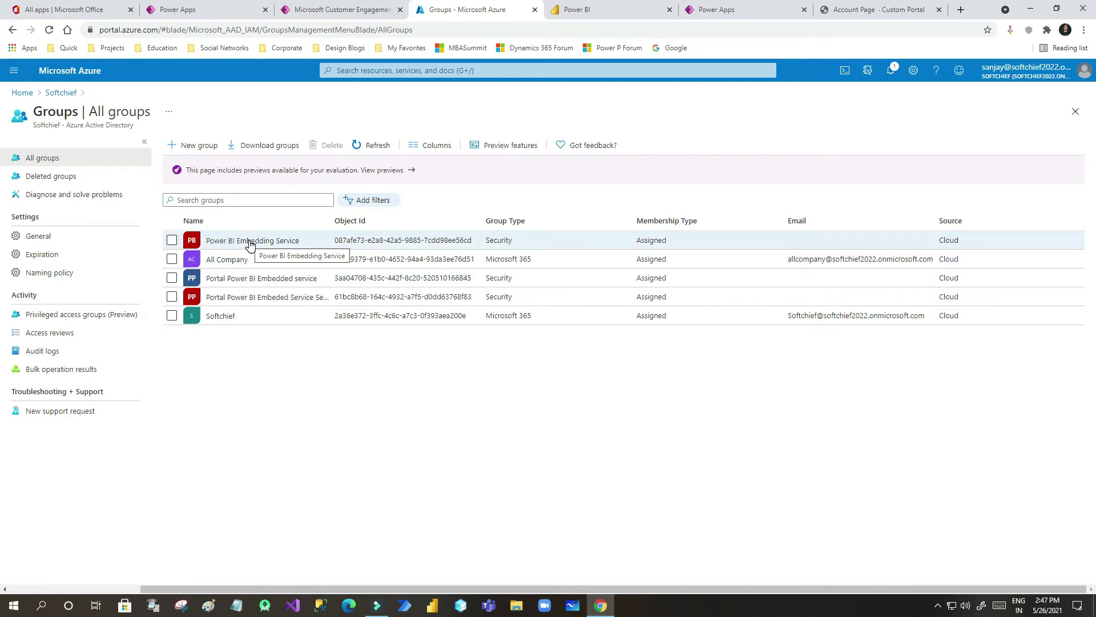
Step: Check the member list of the Power BI Embedding Service group, try to add members, and return to all groups
left_click(249, 242)
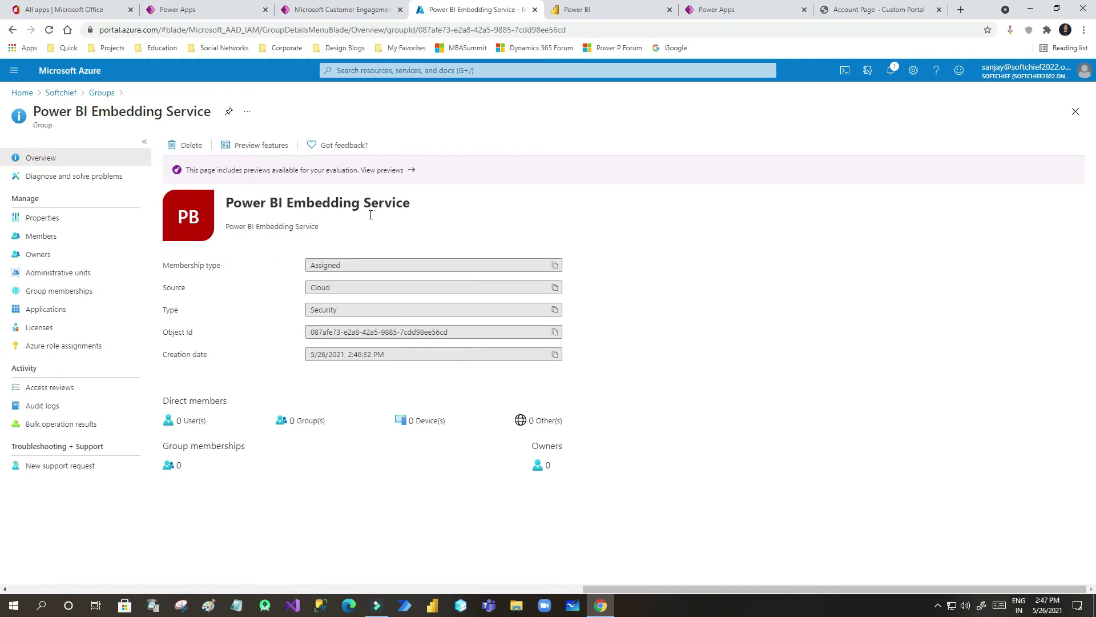
left_click(60, 241)
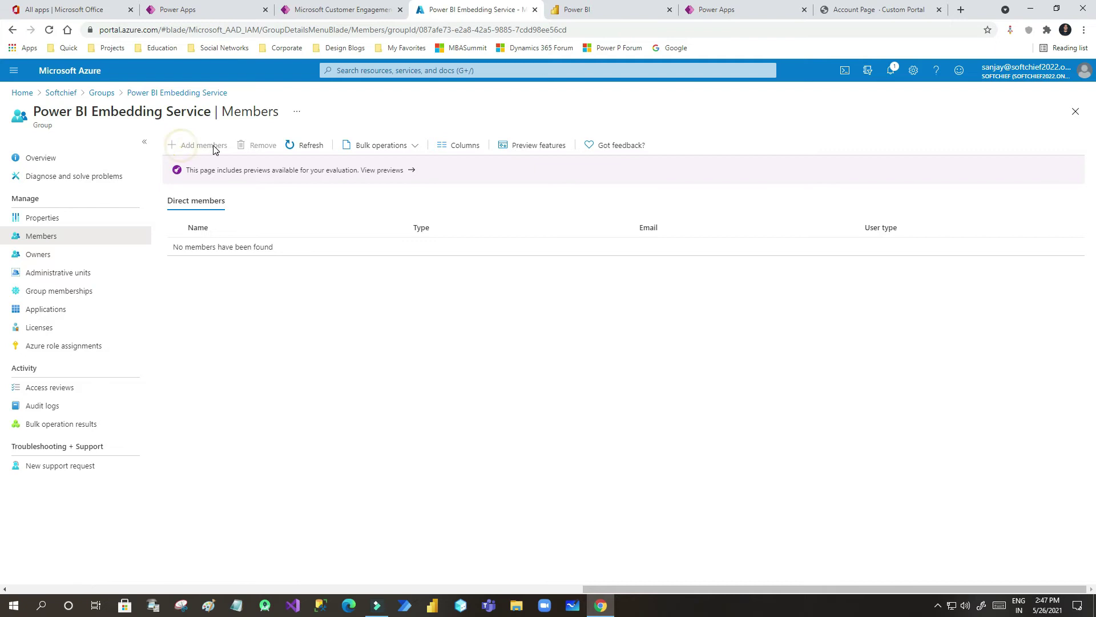
left_click(179, 145)
left_click(209, 147)
left_click(105, 97)
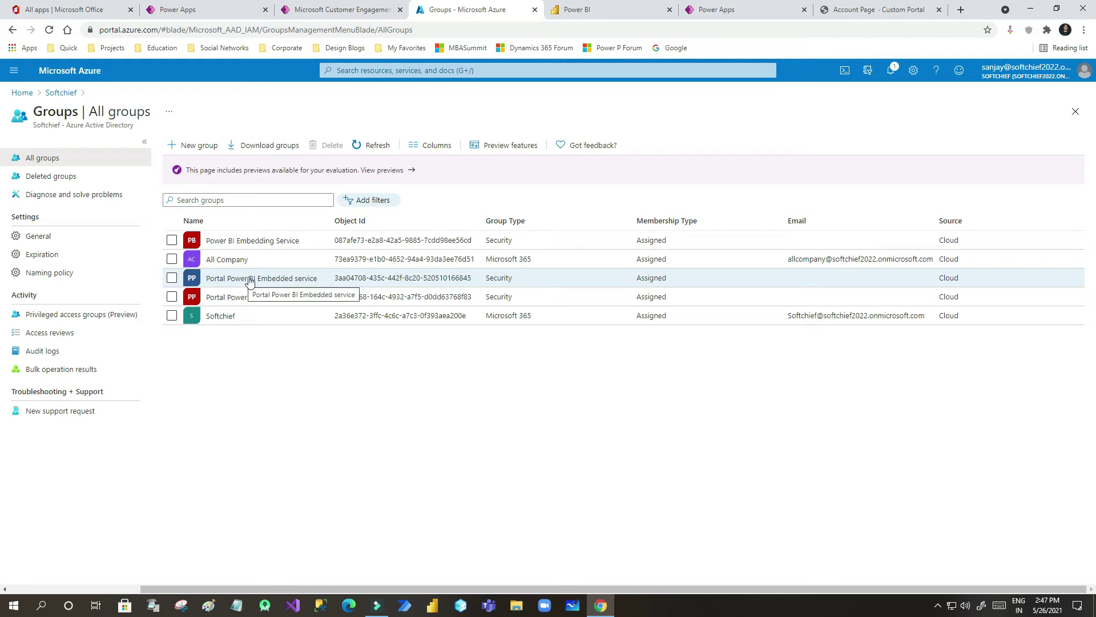
Step: Open the members of the Portal Power BI Embedded service group and start a search for a member to add
left_click(240, 280)
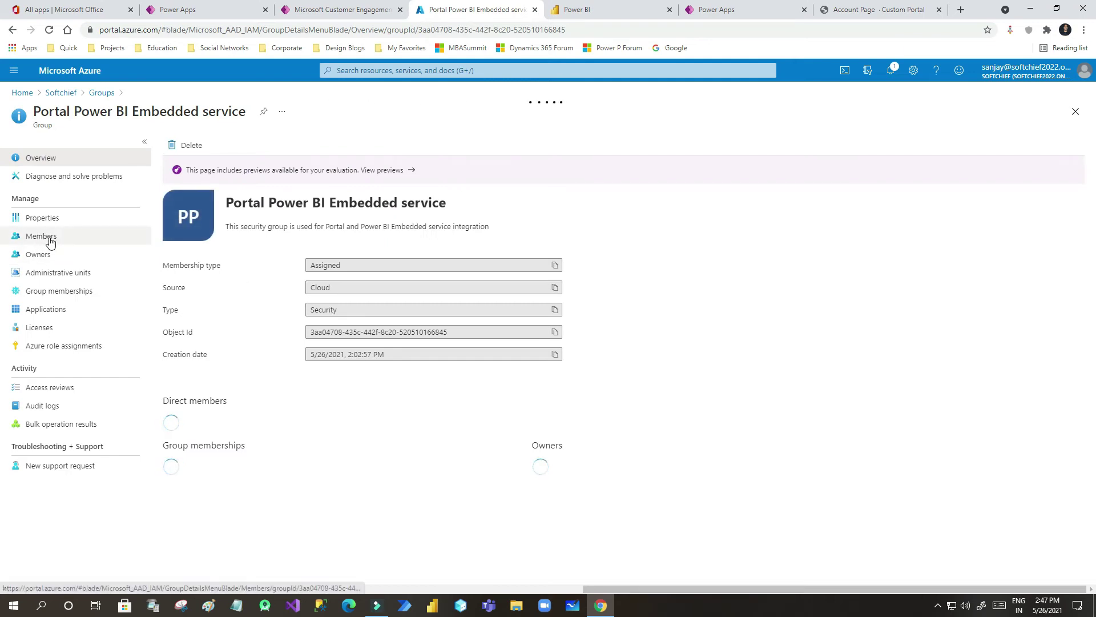
left_click(46, 239)
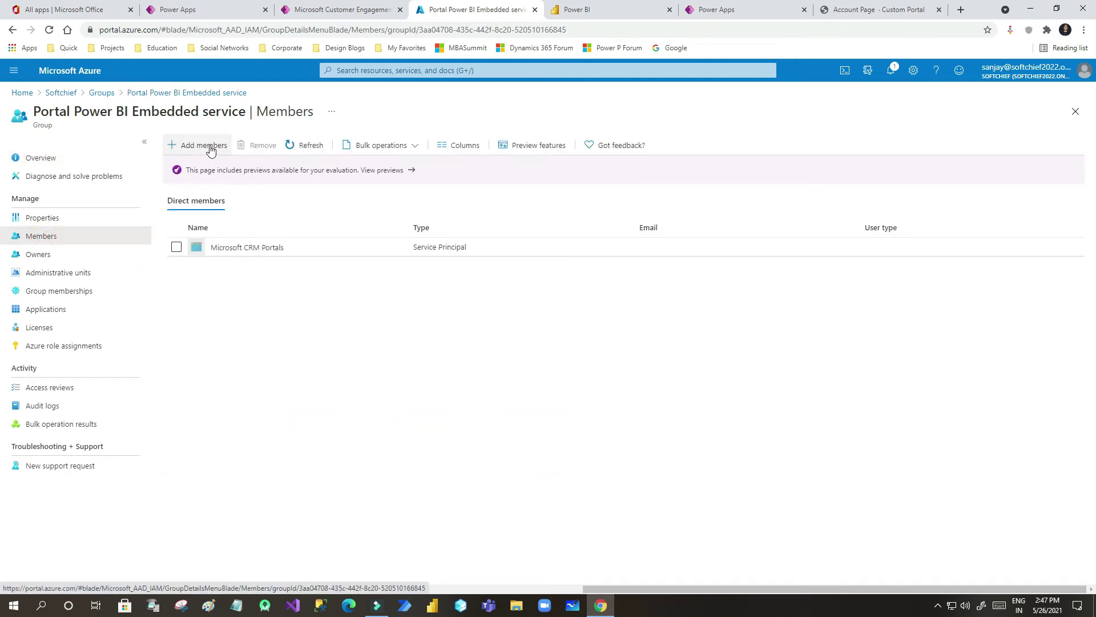
left_click(206, 147)
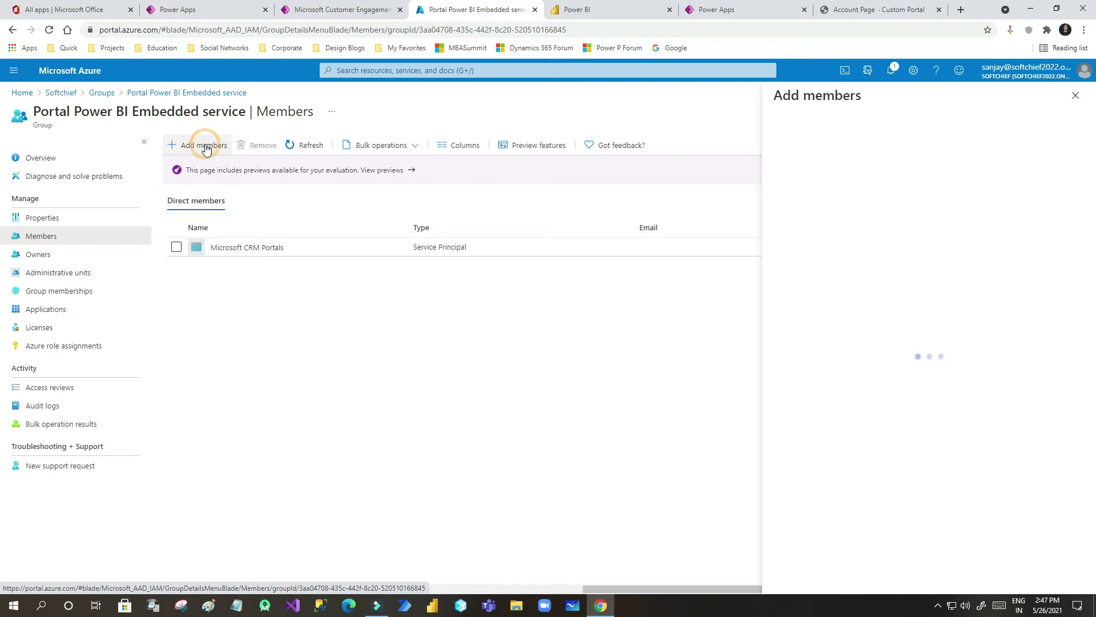
left_click(832, 149)
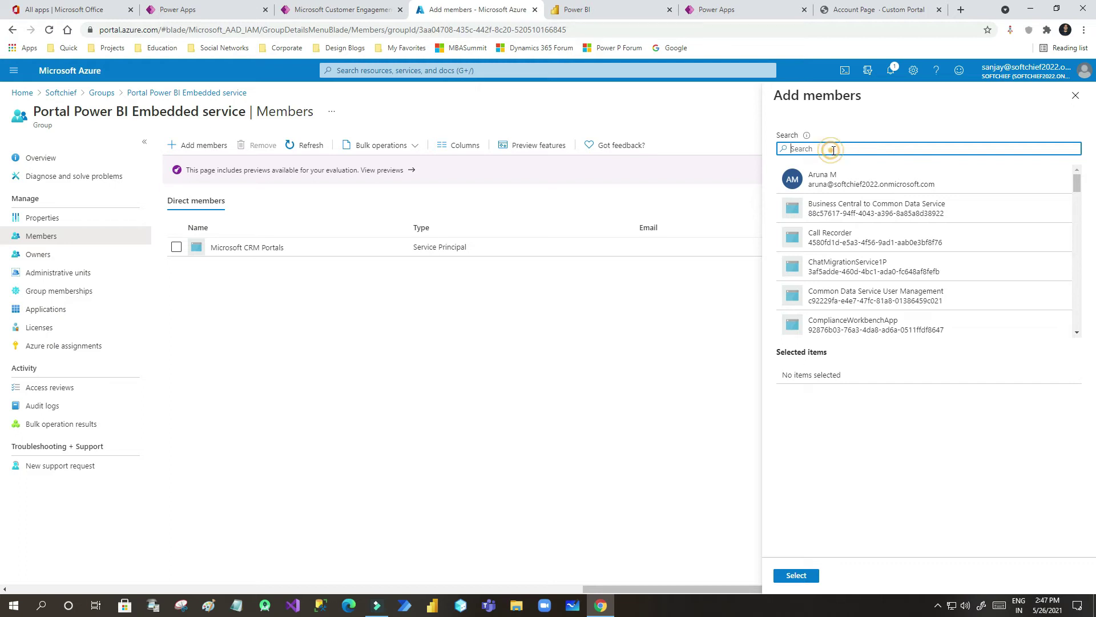
Step: Copy the Application ID of Training Support Portal from the Power Apps portals admin center and return to Azure
left_click(210, 10)
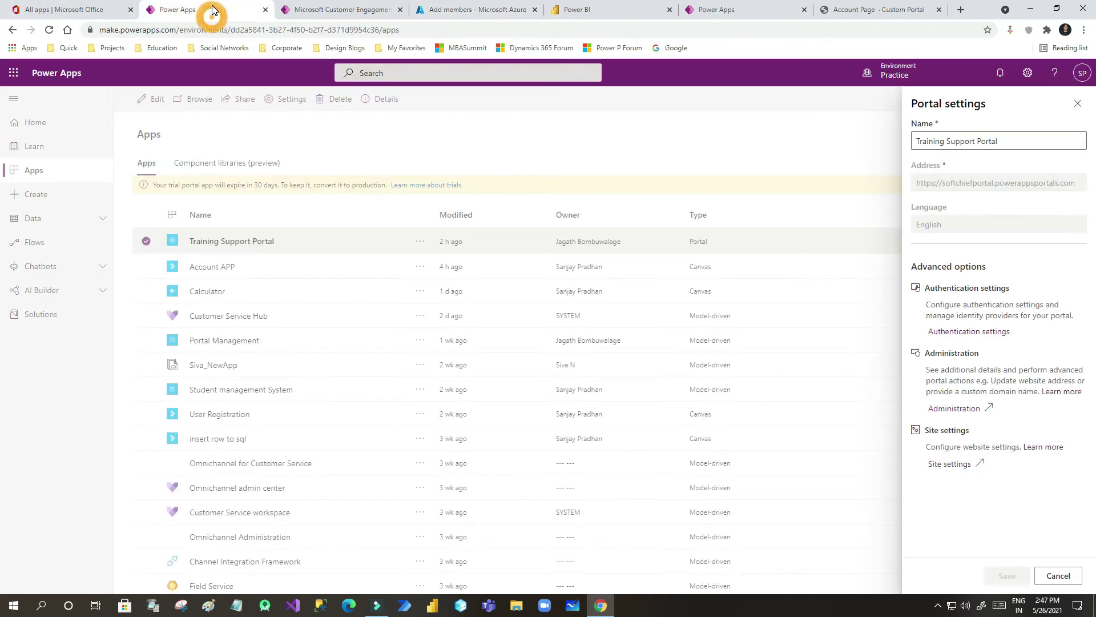
left_click(312, 9)
left_click(206, 10)
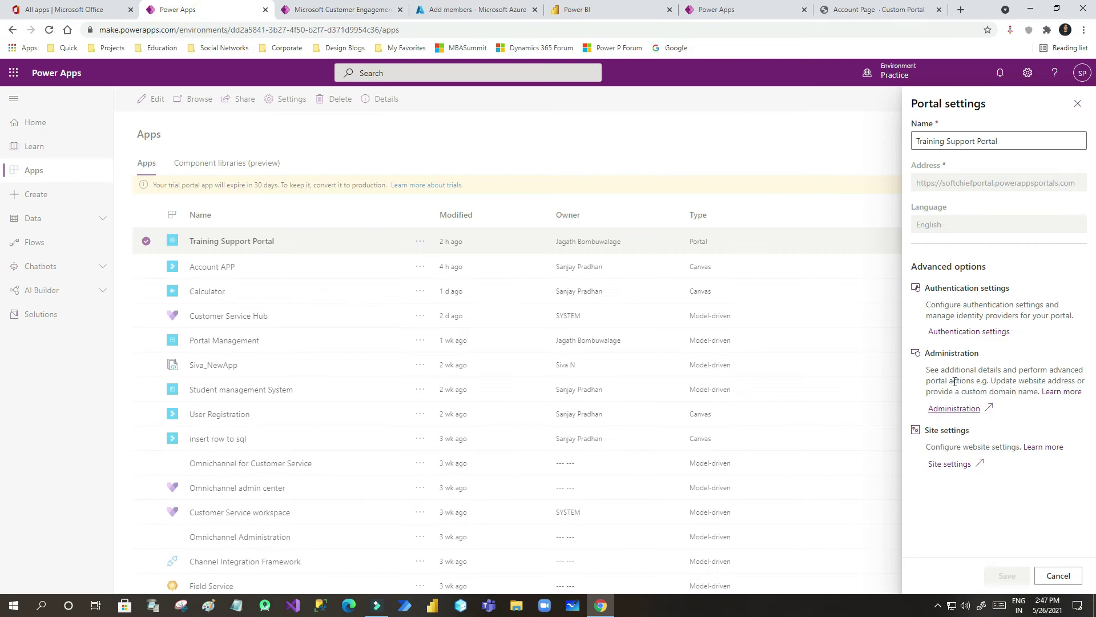
left_click(957, 409)
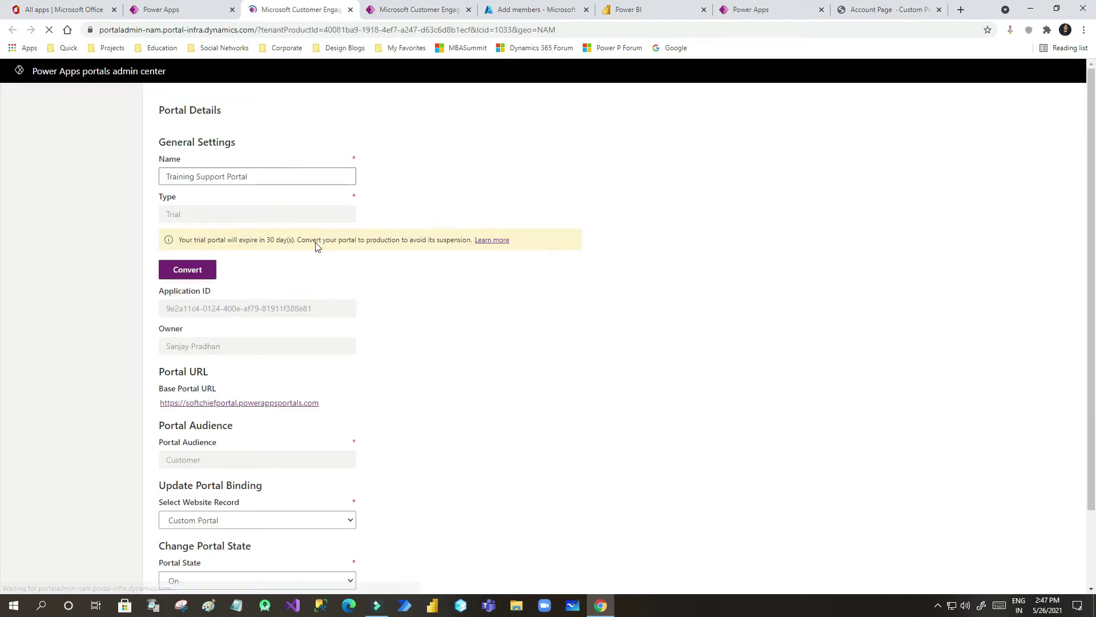
left_click(209, 310)
triple_click(243, 314)
key("ctrl+c")
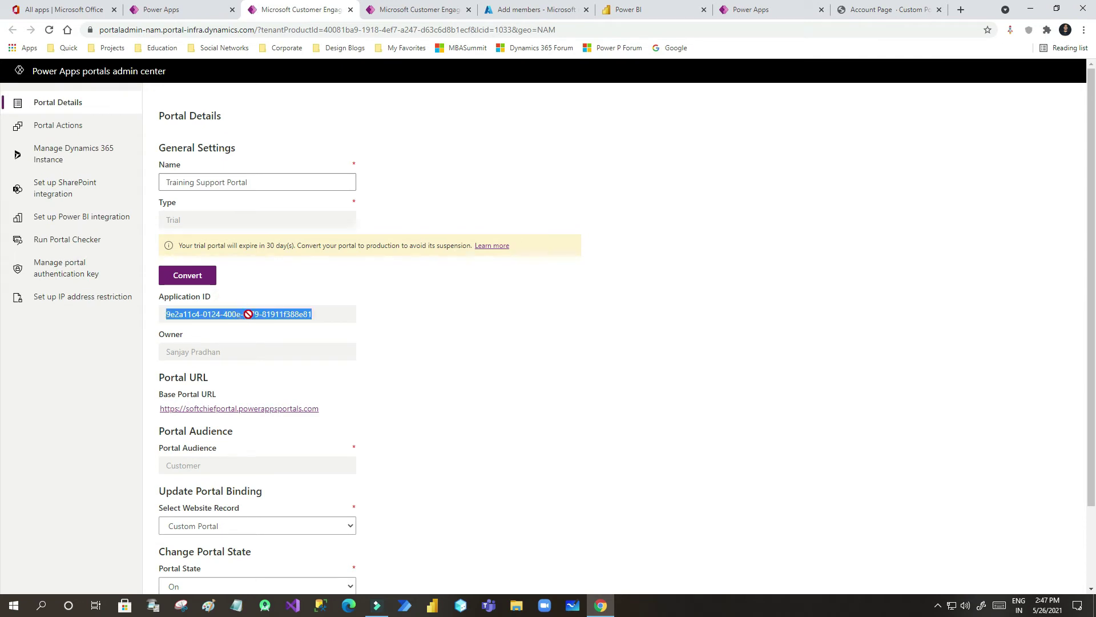
left_click(350, 10)
left_click(311, 10)
left_click(398, 9)
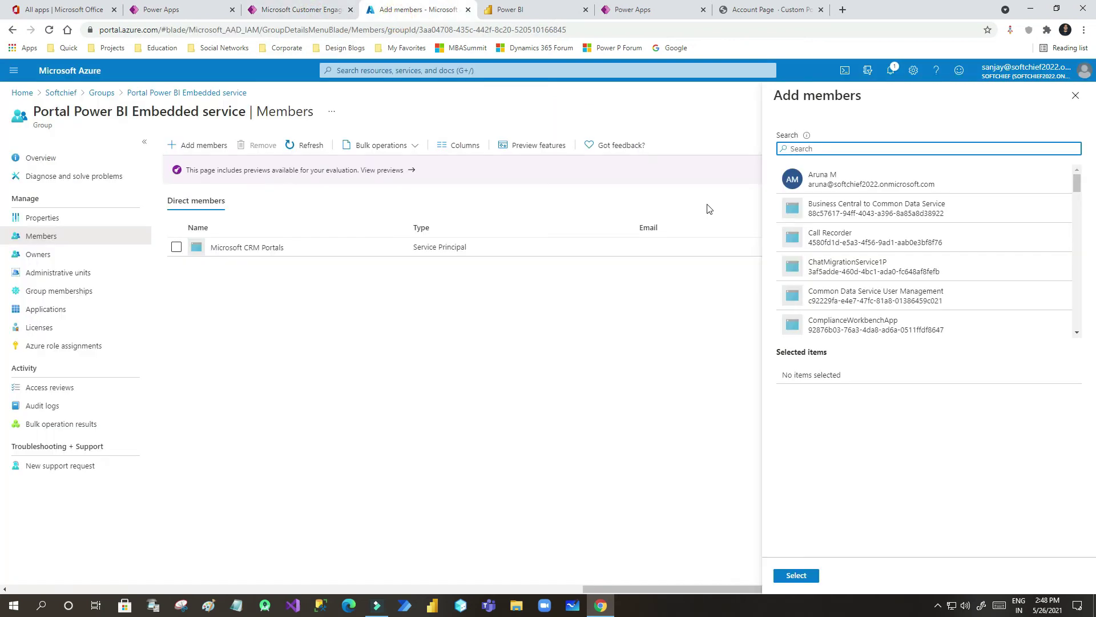
Step: Search for the member by the copied application ID, choose Microsoft CRM Portals, and dismiss the selection without adding it
left_click(818, 150)
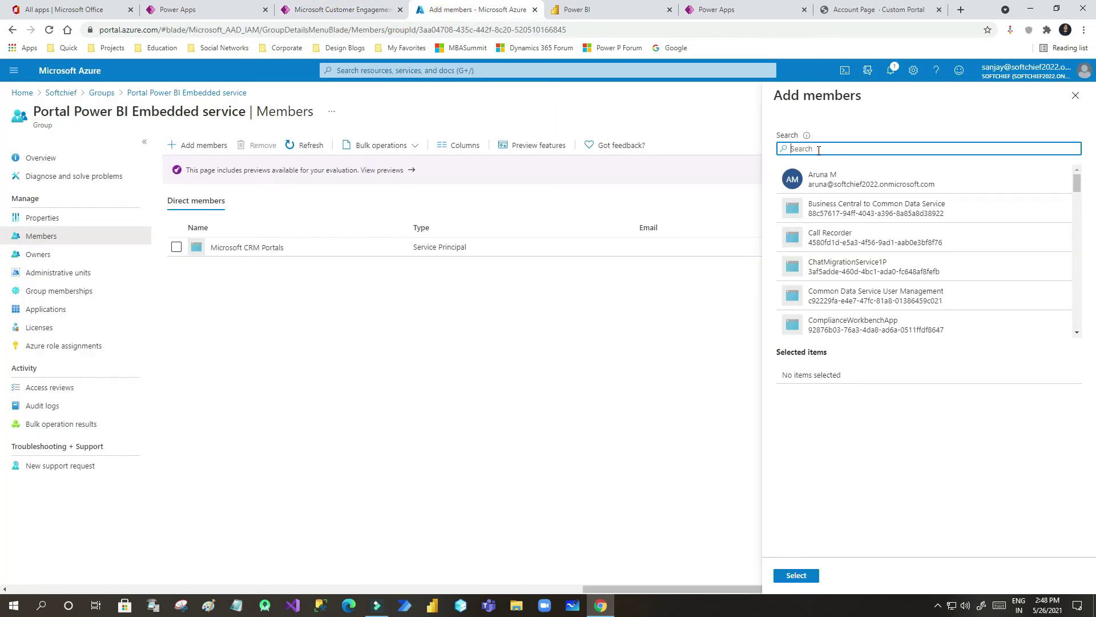
key("ctrl+v")
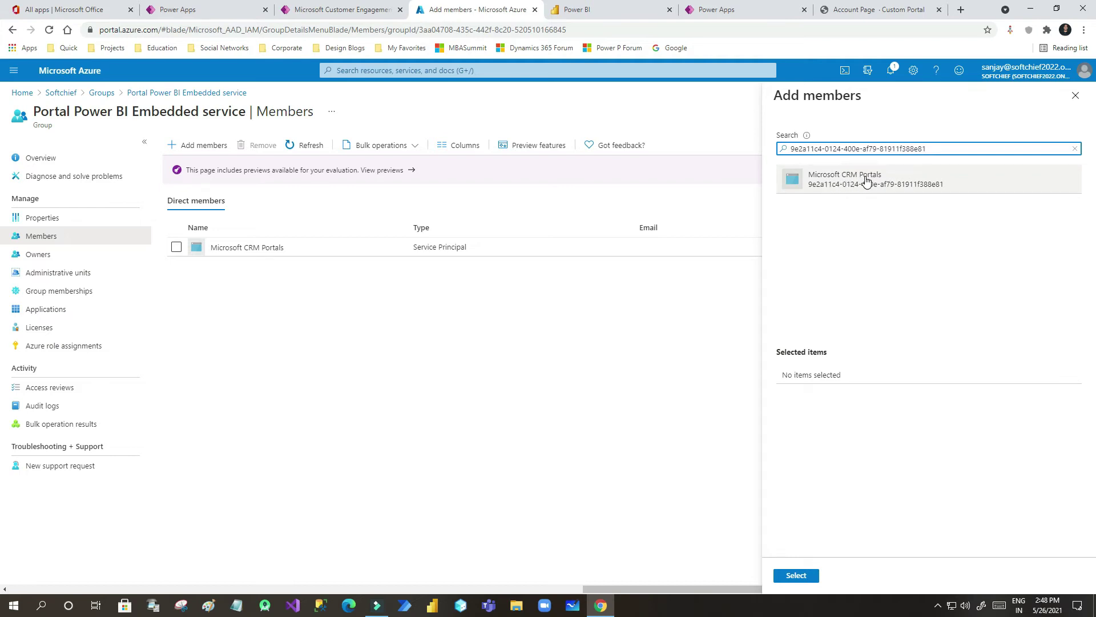
left_click(863, 182)
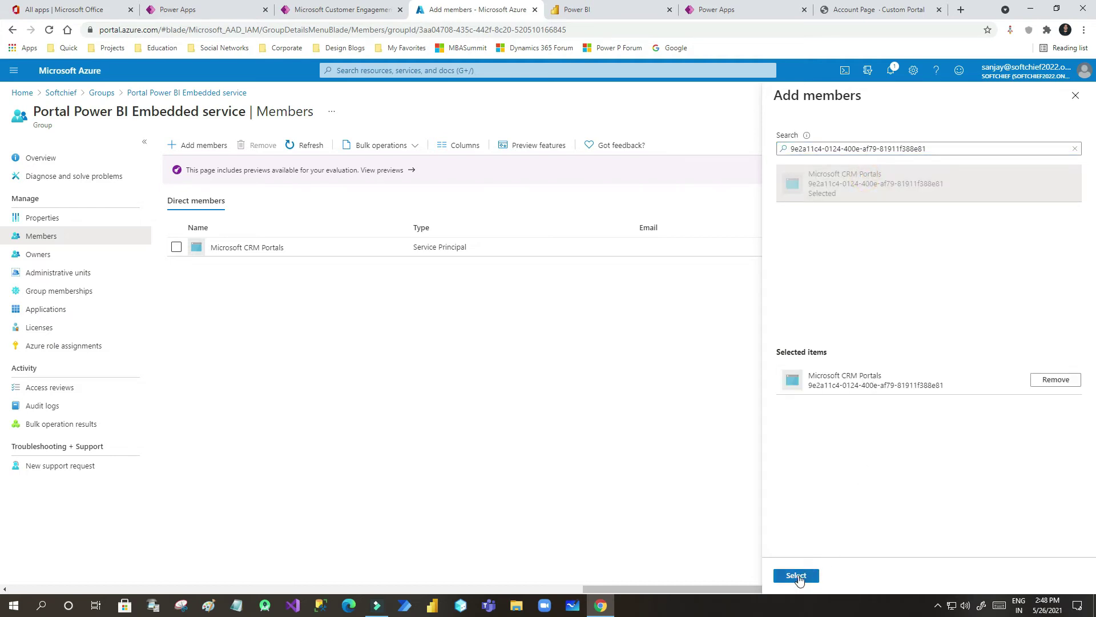
left_click(1075, 95)
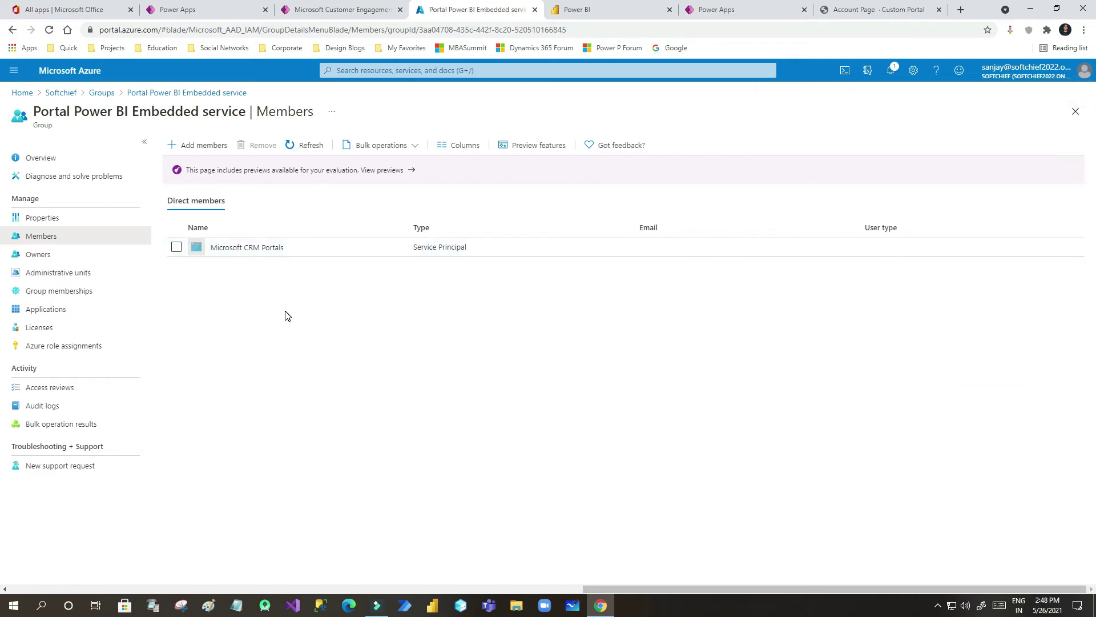
Step: Examine the name, application ID and object ID of the Microsoft CRM Portals member
left_click(254, 249)
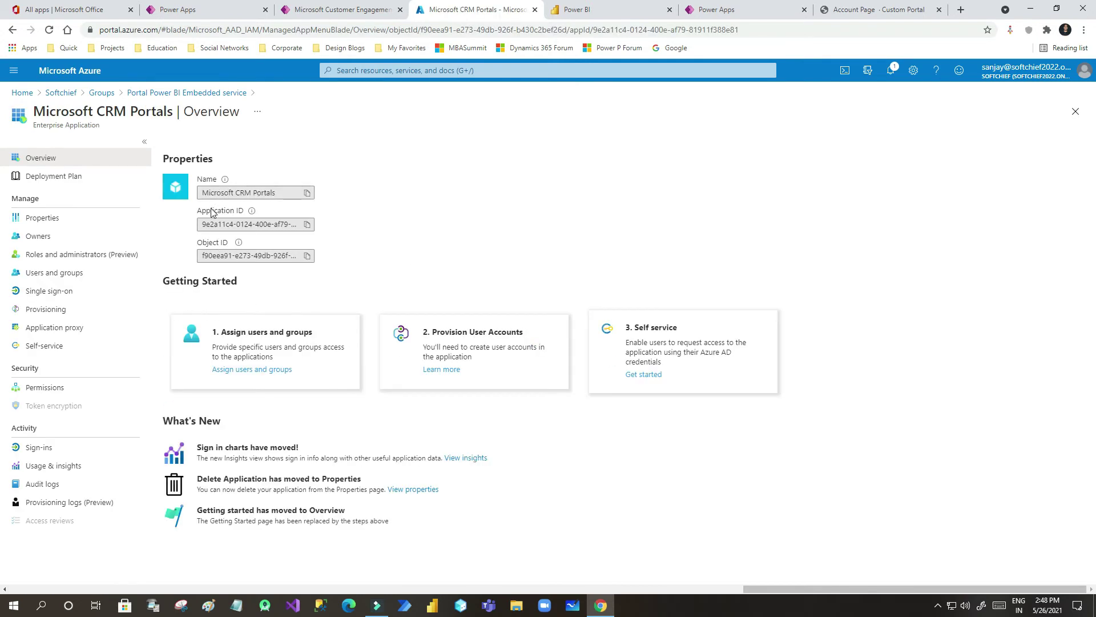
left_click_drag(211, 223, 216, 256)
left_click_drag(215, 193, 281, 192)
left_click(281, 193)
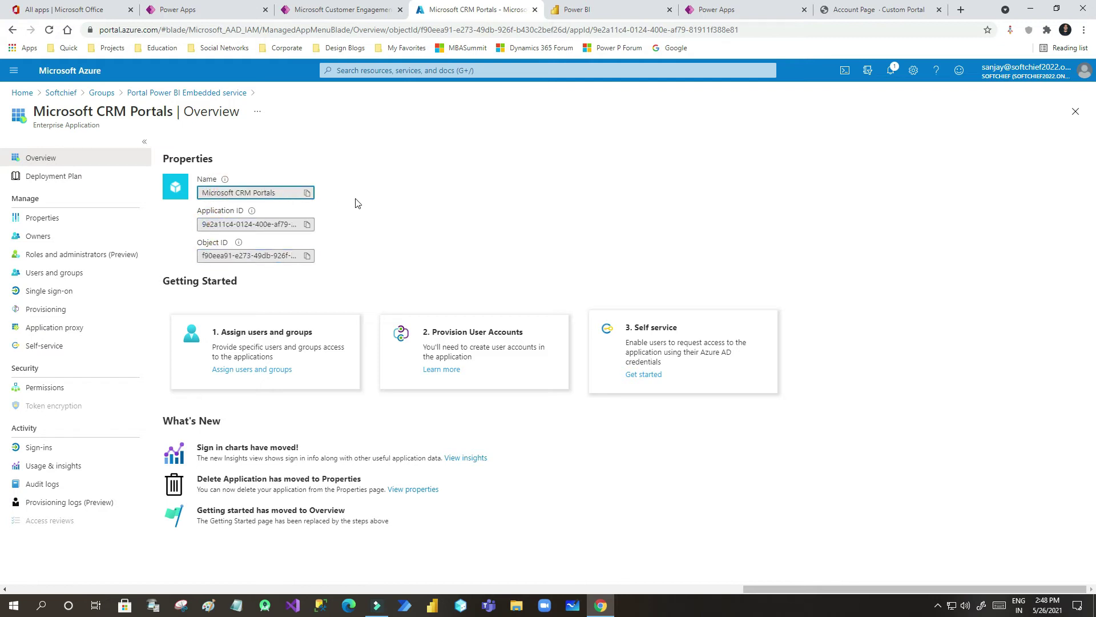
Step: Switch to Power BI, open the admin portal's tenant settings, and find the Developer settings by searching for "develop"
left_click(573, 13)
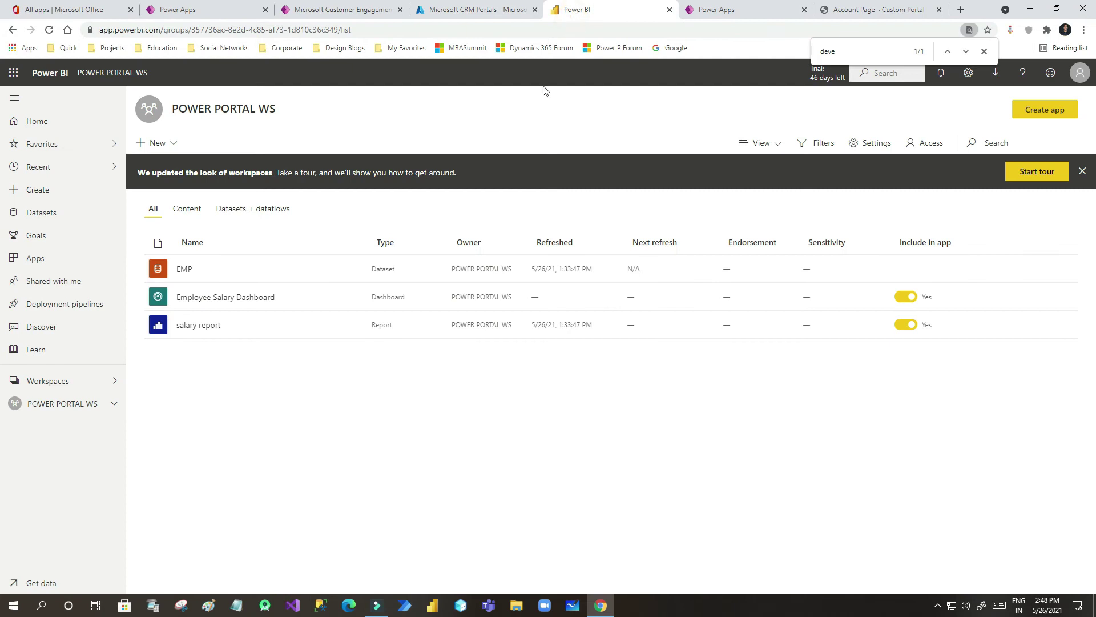
left_click(1080, 74)
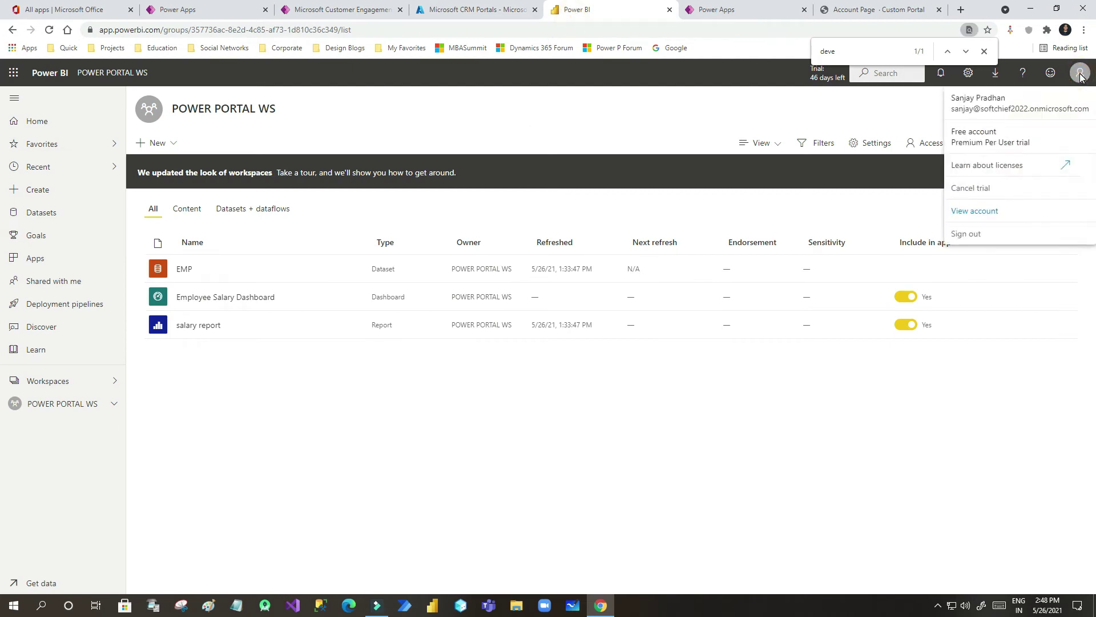
left_click(965, 77)
left_click(968, 73)
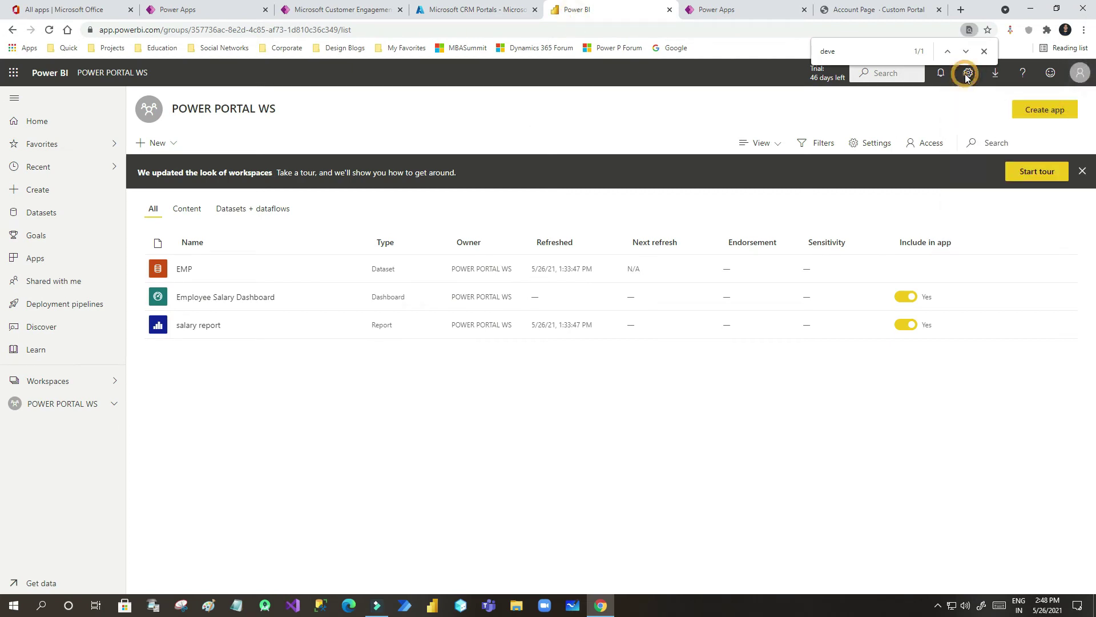
left_click(906, 147)
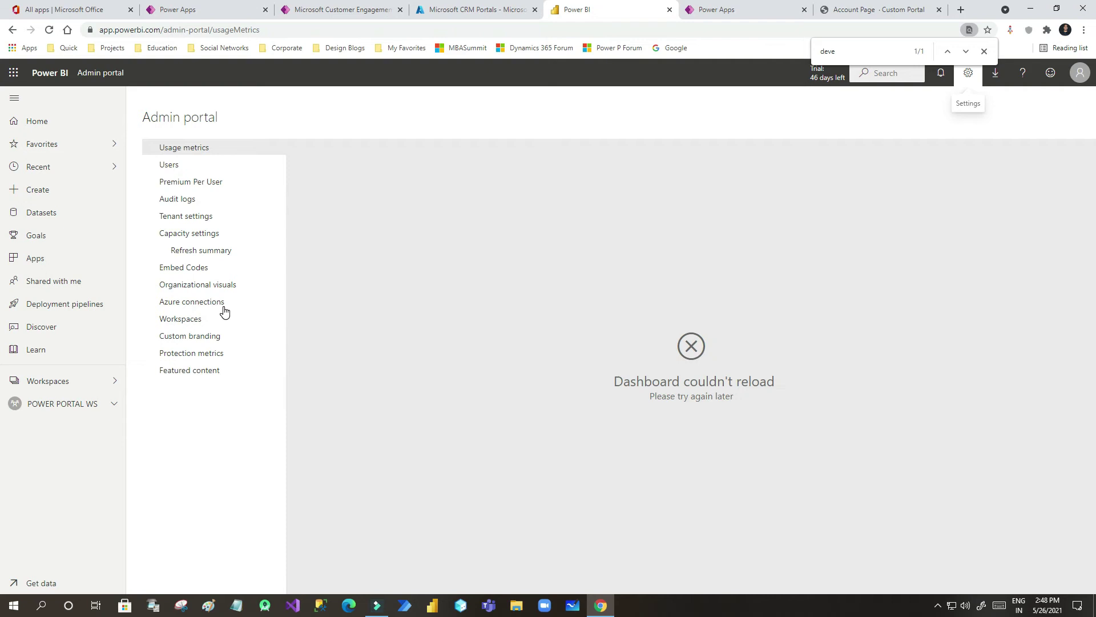
left_click(191, 219)
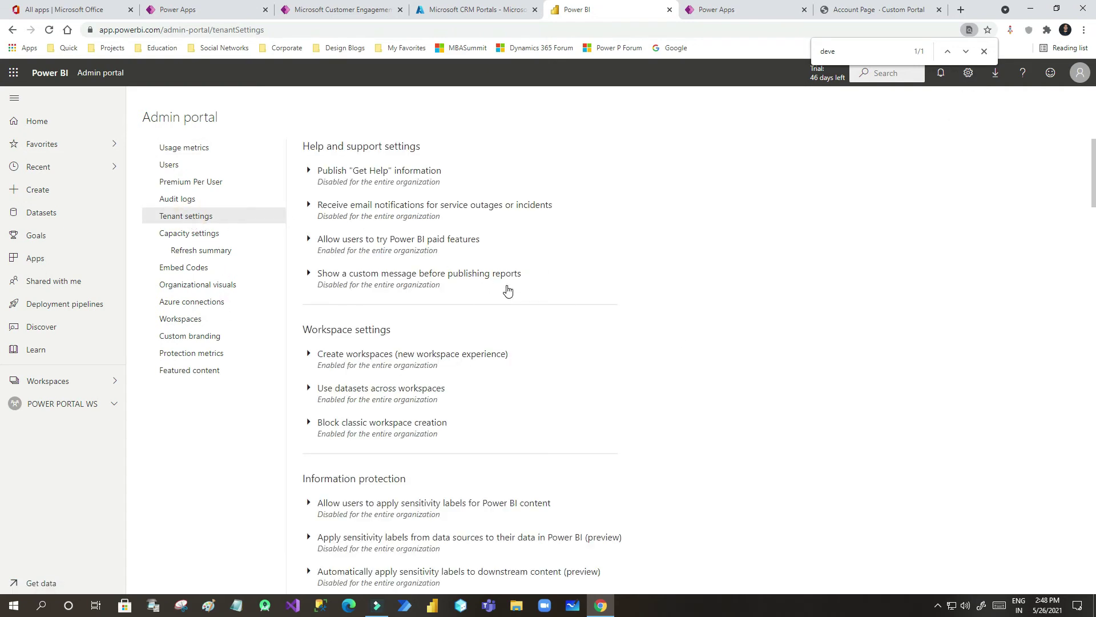
type("develop")
scroll(510, 293, "down", 2)
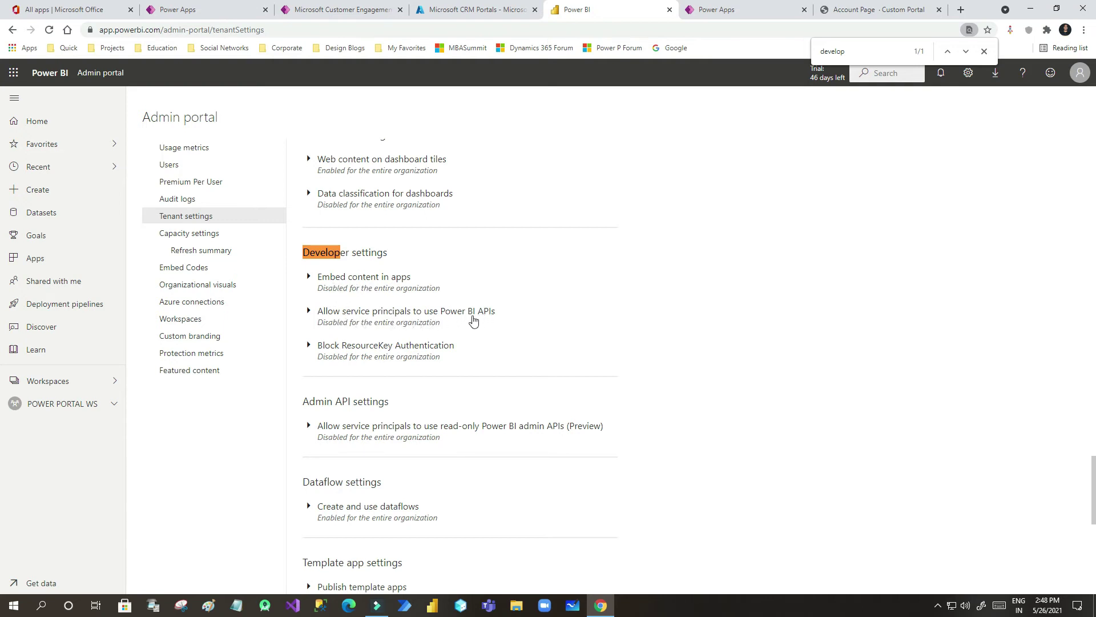
Step: Enable "Allow service principals to use Power BI APIs" in the Developer settings, ready for entering specific security groups
left_click(337, 316)
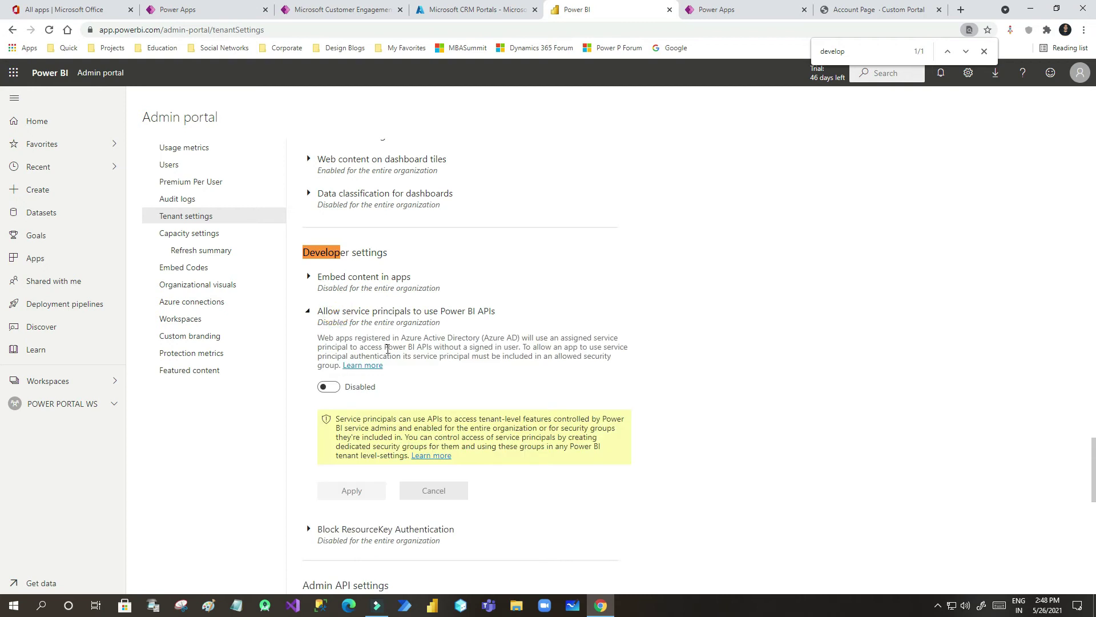
scroll(334, 337, "down", 1)
left_click(330, 330)
scroll(343, 365, "down", 1)
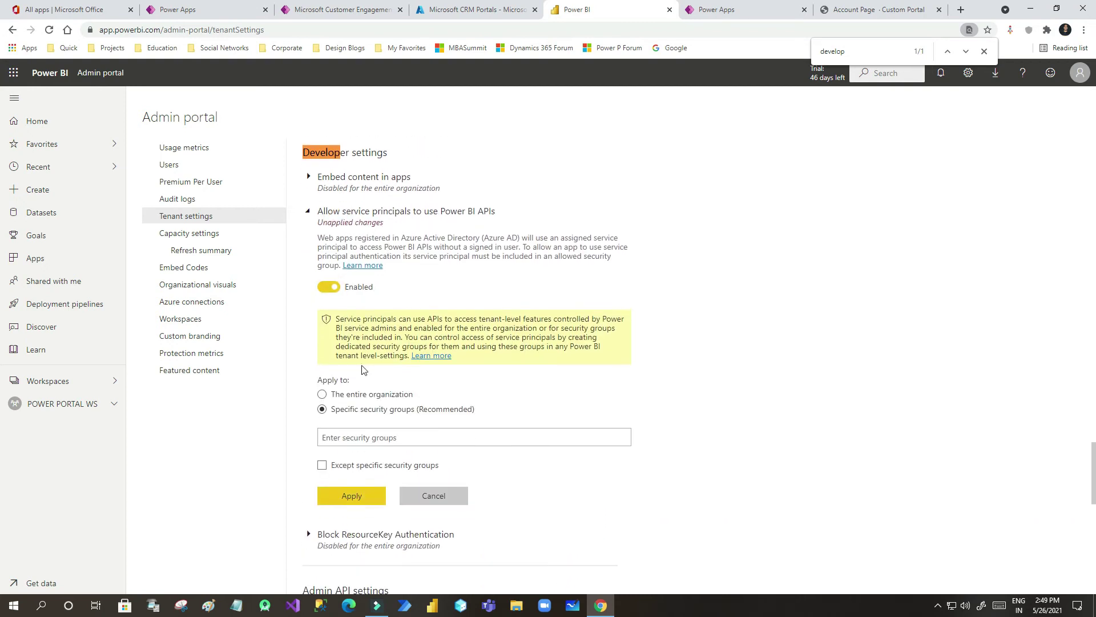
left_click(404, 425)
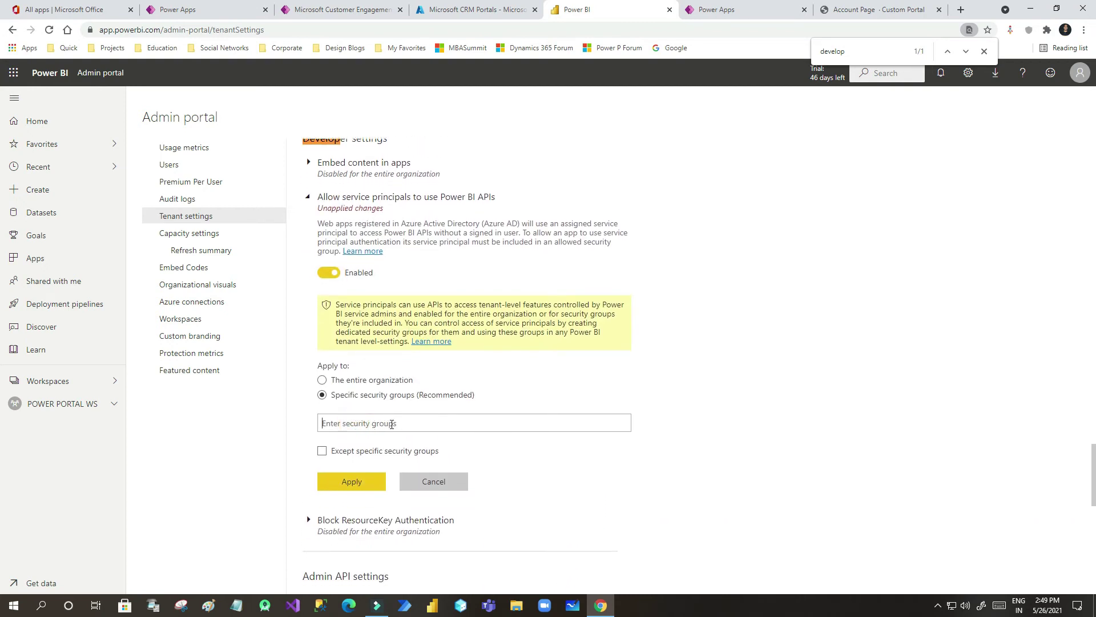
Step: Check the security group's name in the Azure group list and return to the Power BI tenant settings
left_click(462, 10)
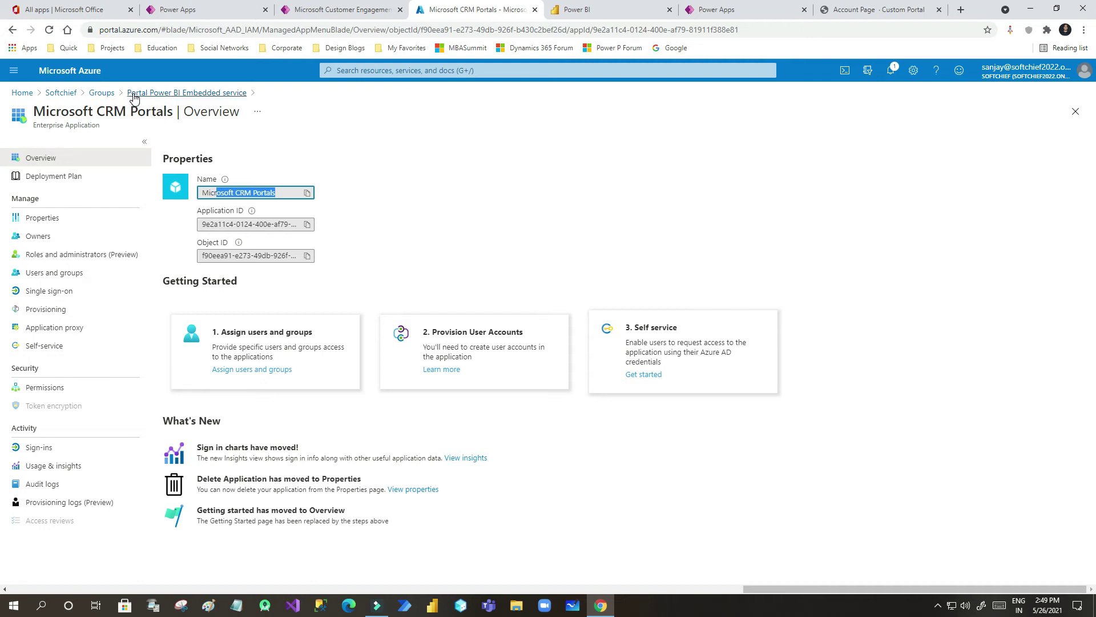
left_click(133, 93)
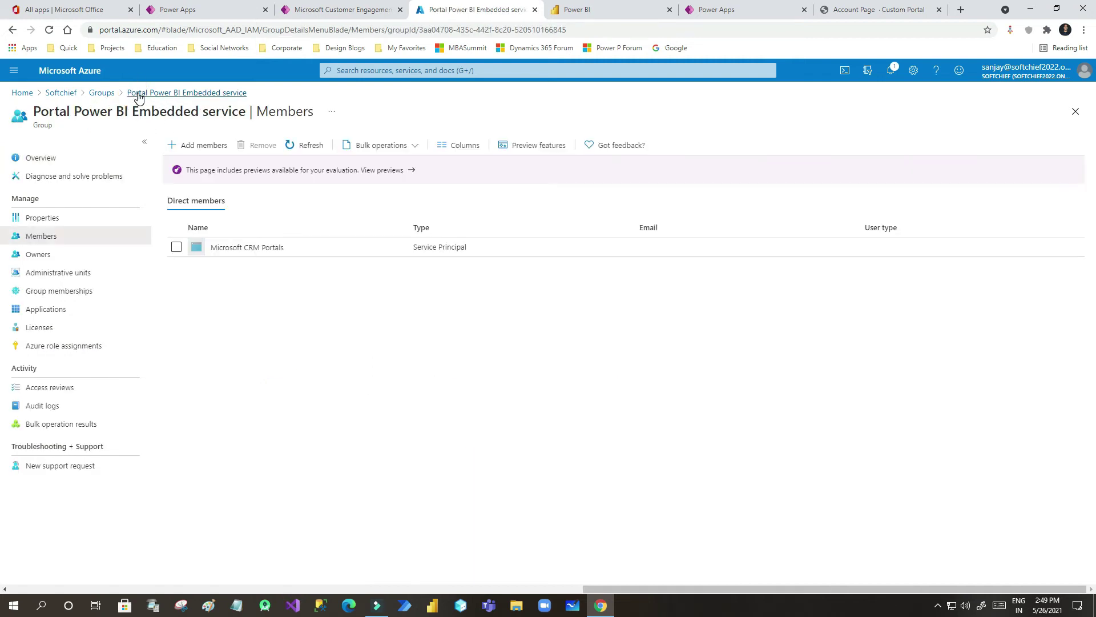
left_click(102, 93)
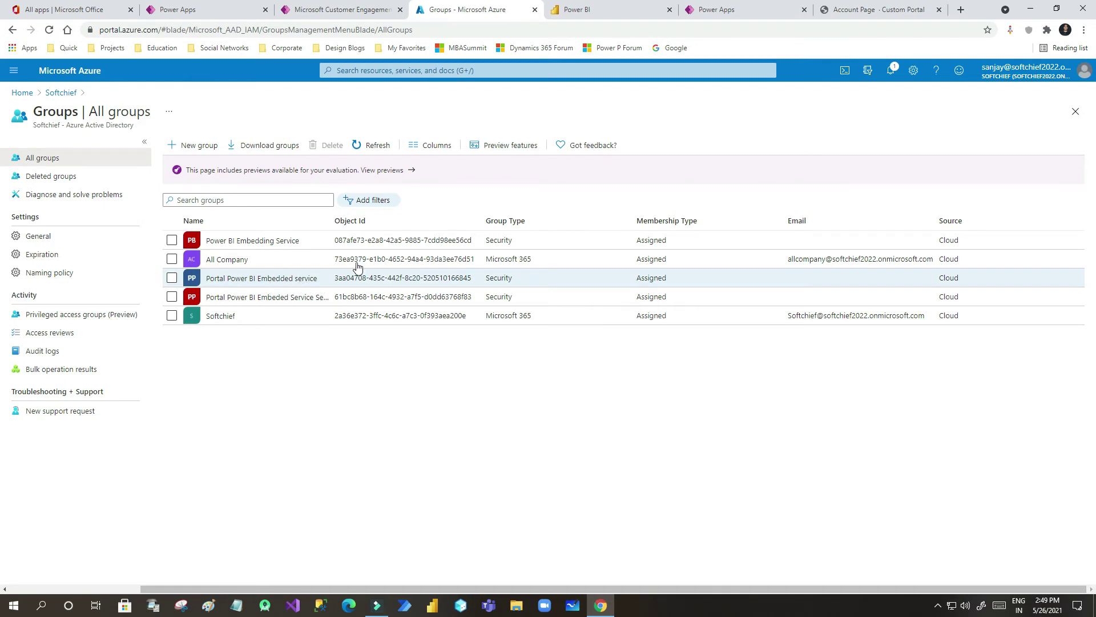
left_click(609, 14)
Step: Restrict the service principal setting to the security group Portal Power BI Embedded service and apply the change
left_click(382, 424)
type("portal")
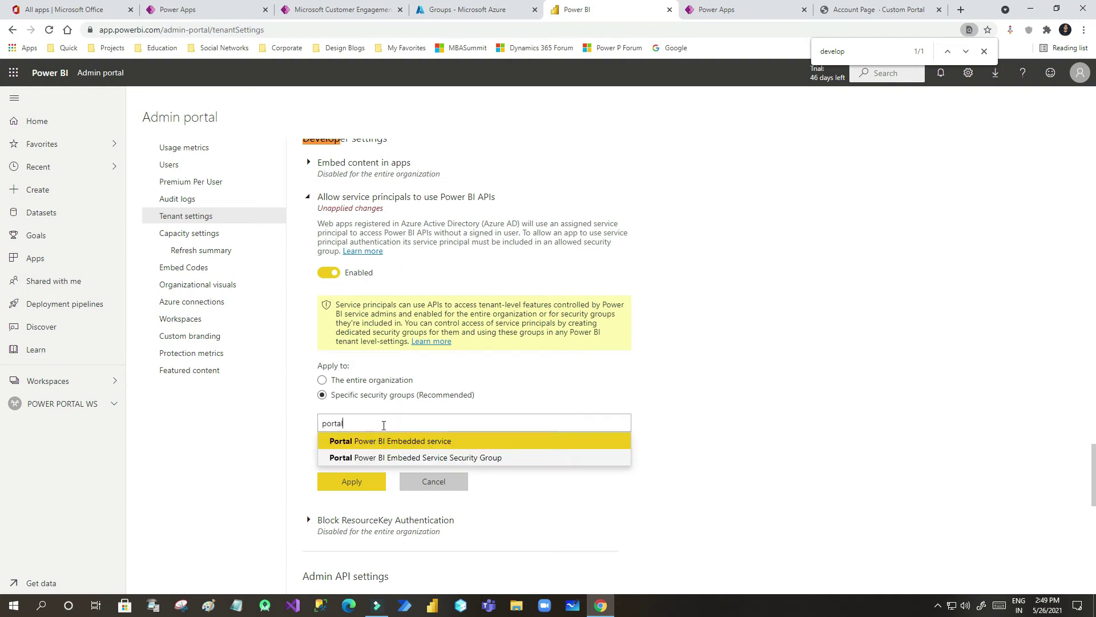
left_click(443, 444)
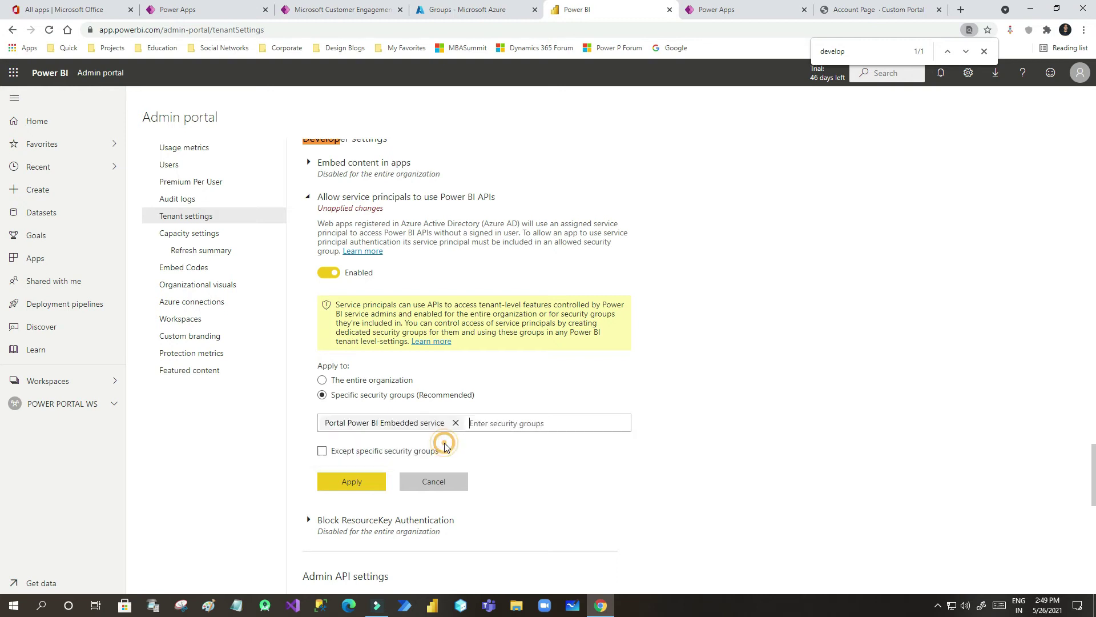
left_click(353, 484)
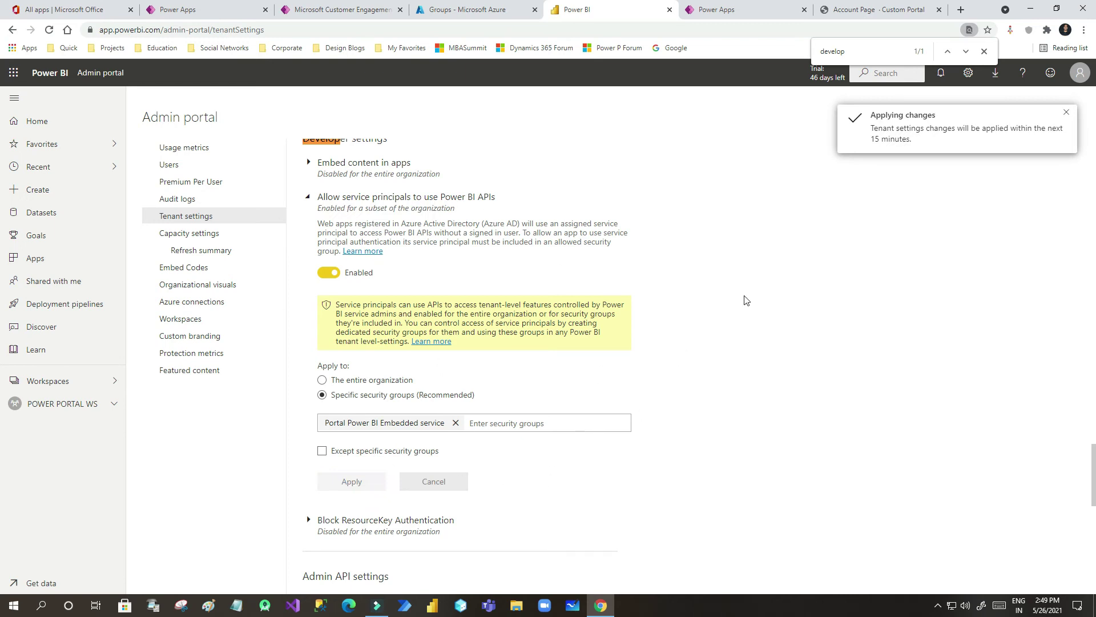
Step: Switch to the Softchief Portal in the Power Apps portal editor
scroll(744, 315, "up", 15)
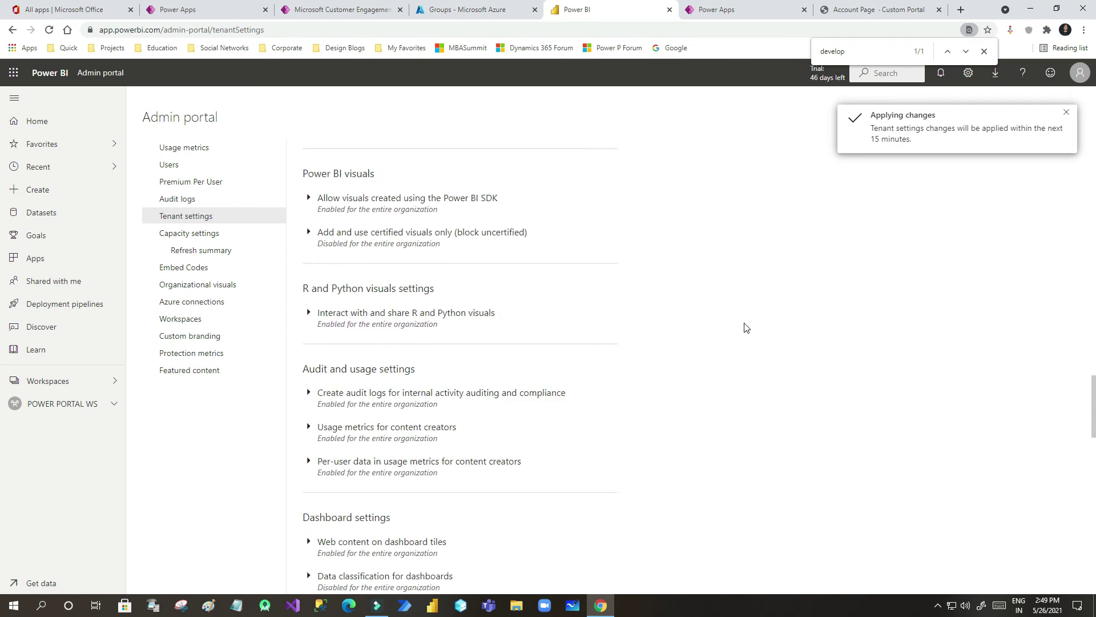
scroll(744, 329, "up", 10)
left_click(726, 10)
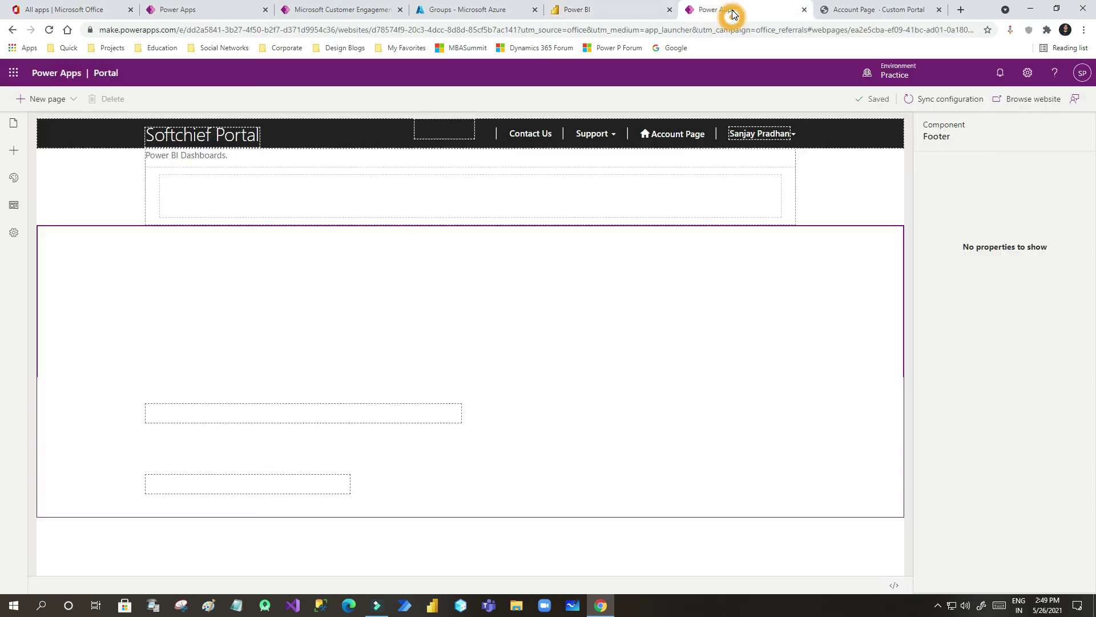
Step: Try to add a Power BI component with the page's footer block selected
left_click(17, 154)
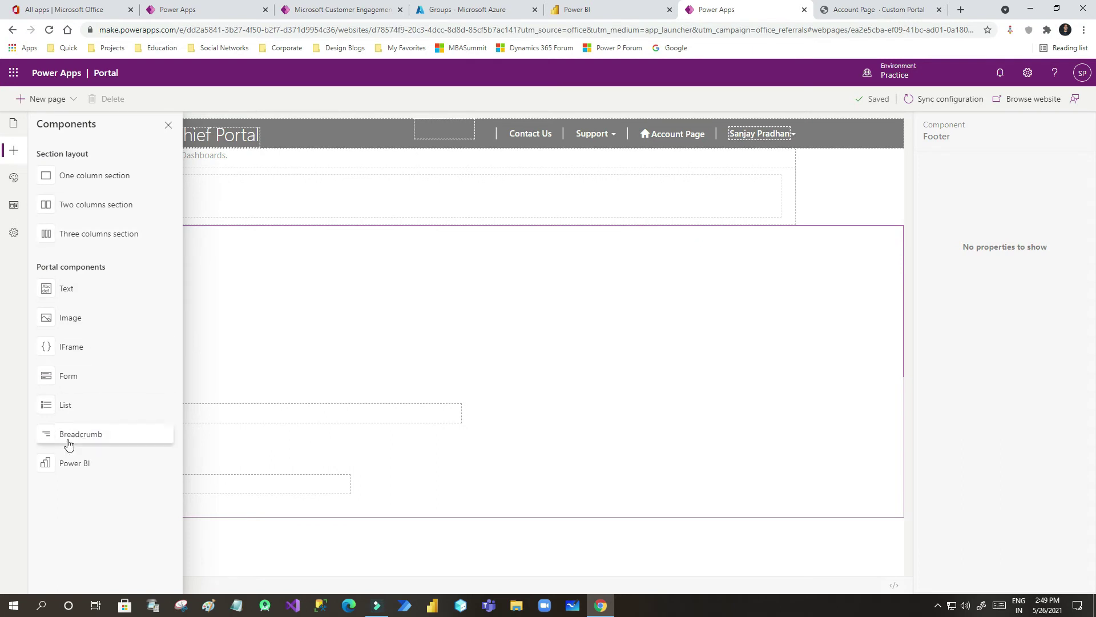
left_click(67, 467)
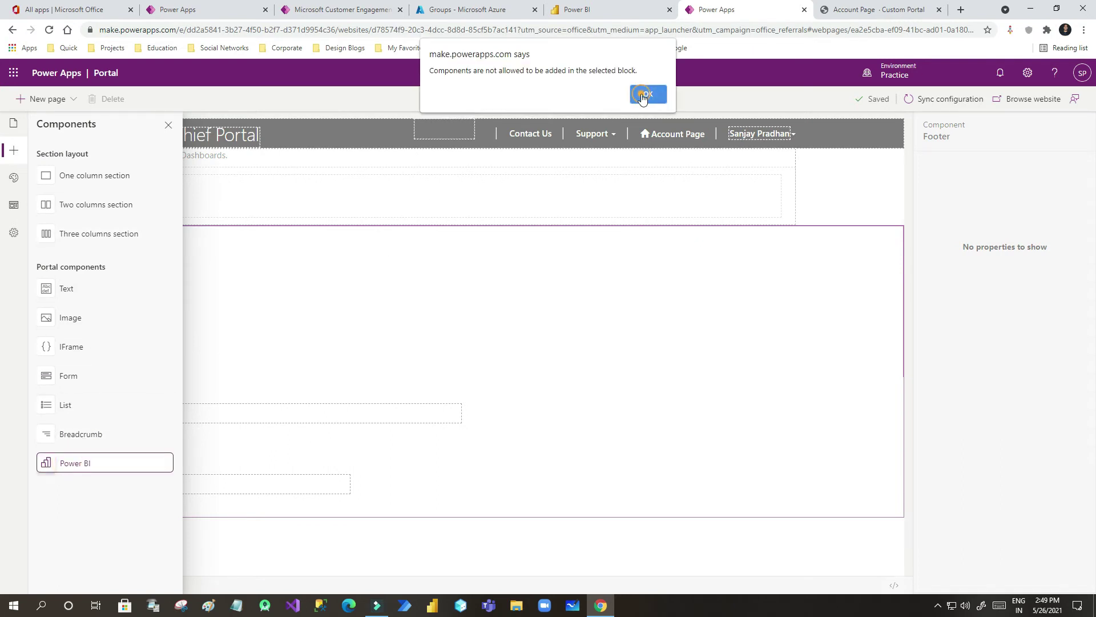
left_click(644, 92)
Step: Insert a Power BI component into the empty column below the Power BI Dashboards text
left_click(251, 200)
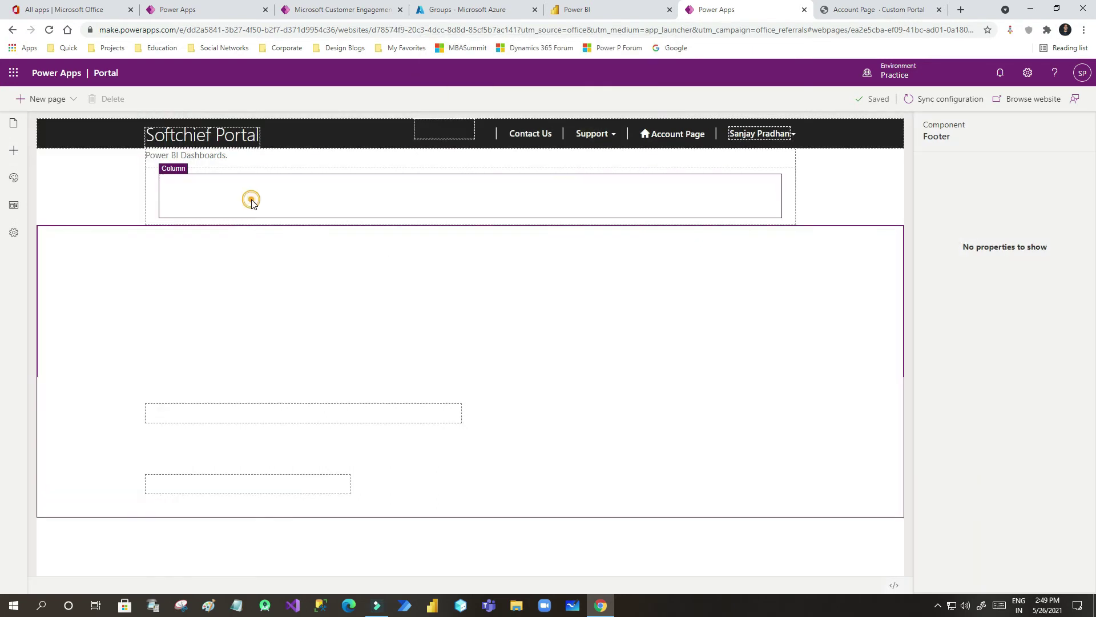
left_click(14, 150)
left_click(72, 463)
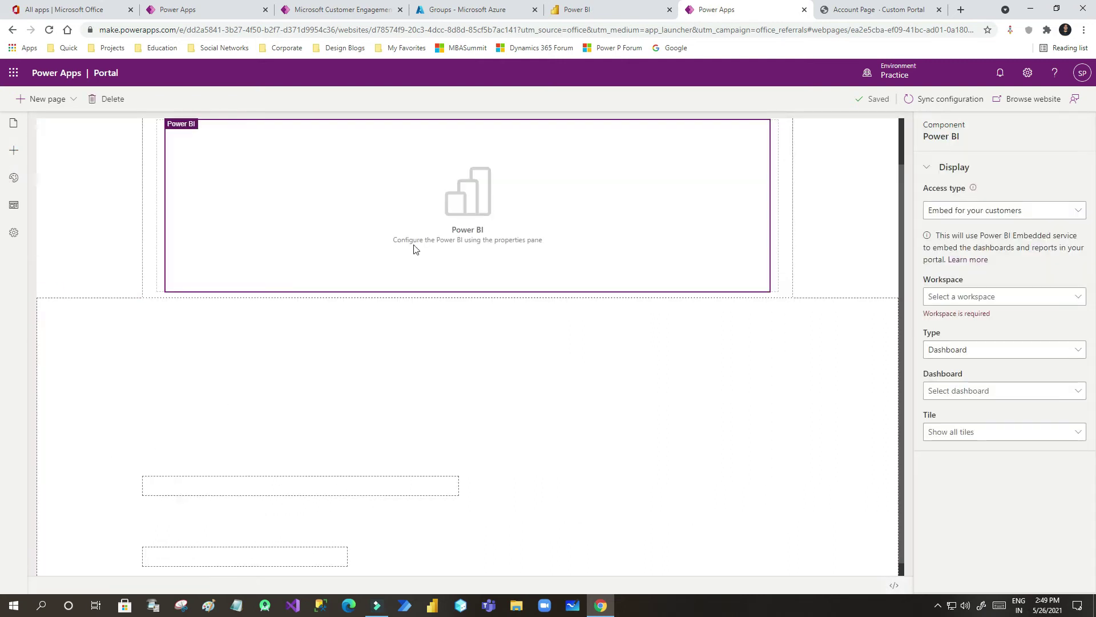
scroll(503, 251, "up", 1)
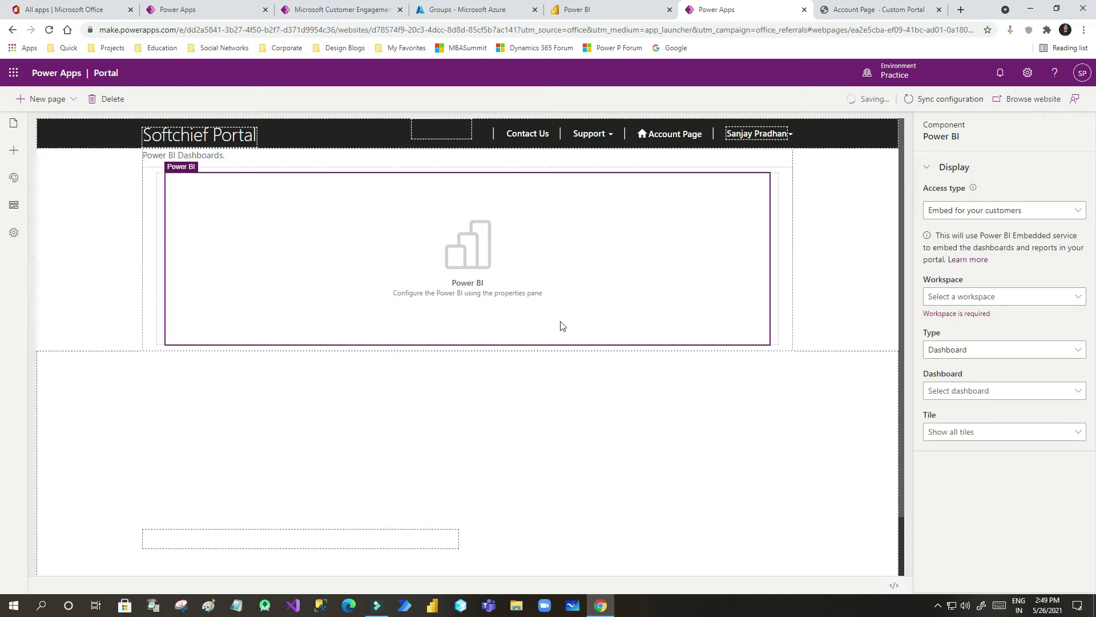
Step: Examine the Power BI component's powerbi tag in the page source code, then reselect the component on the page
left_click(894, 585)
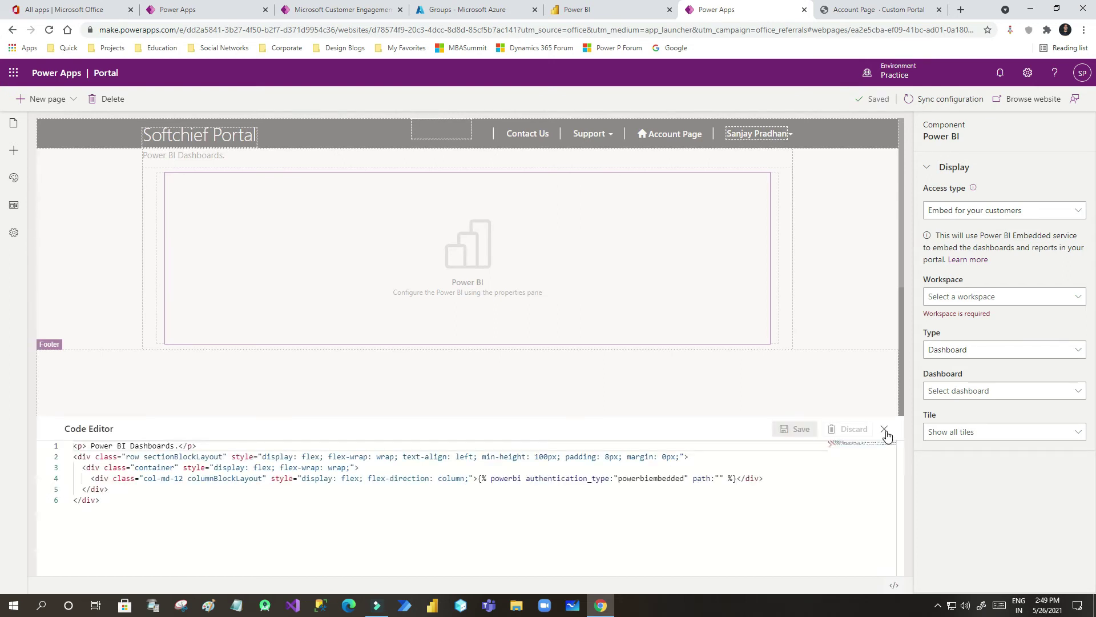
left_click_drag(491, 478, 620, 478)
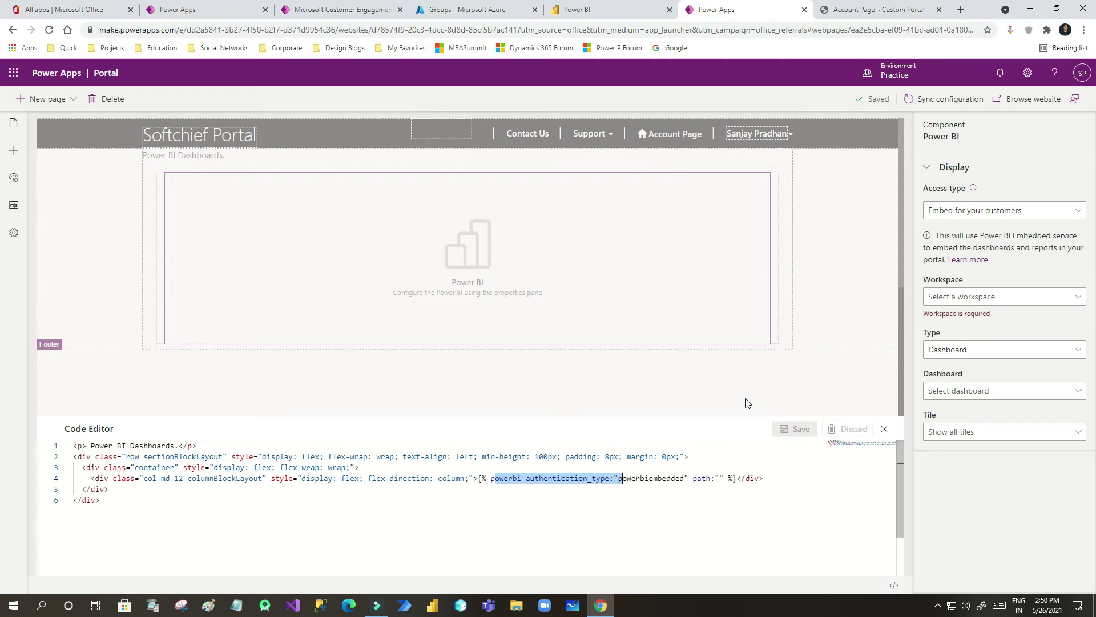
left_click(742, 360)
left_click(631, 264)
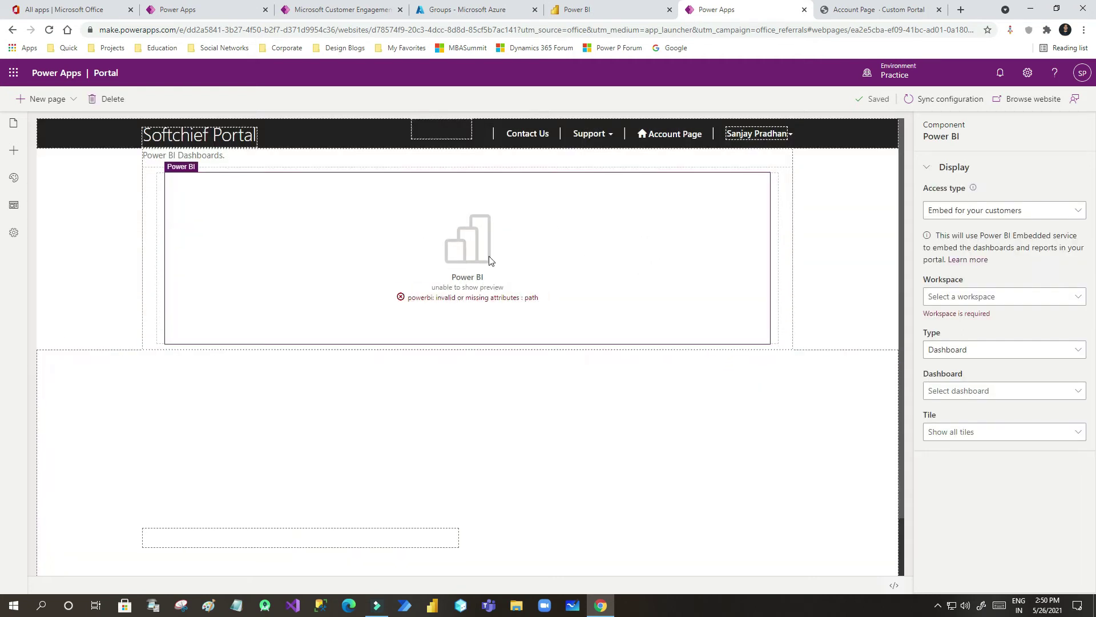
Step: Set the Power BI component's access type to Publish to web and make its embed code URL ready for entry
left_click(1025, 211)
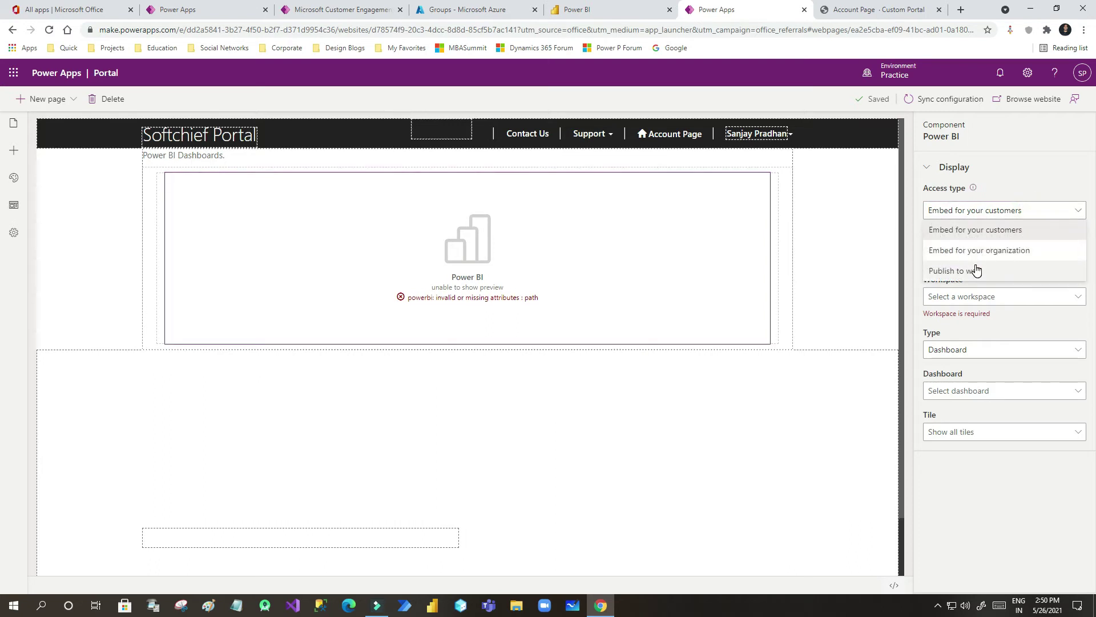
left_click(1009, 273)
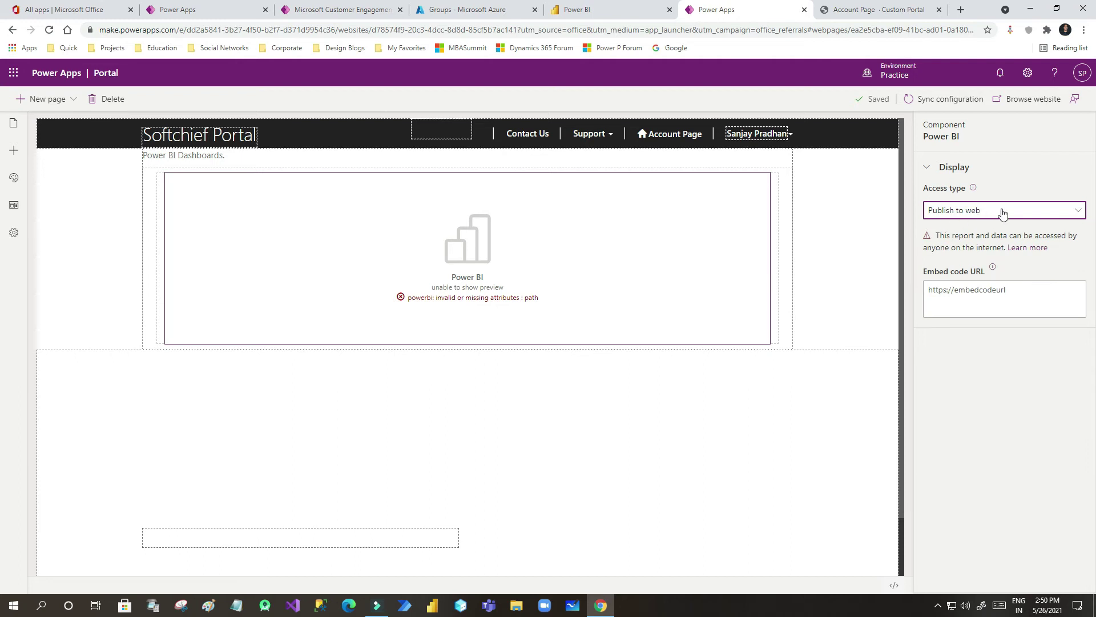
left_click(947, 287)
left_click(999, 284)
left_click(942, 286)
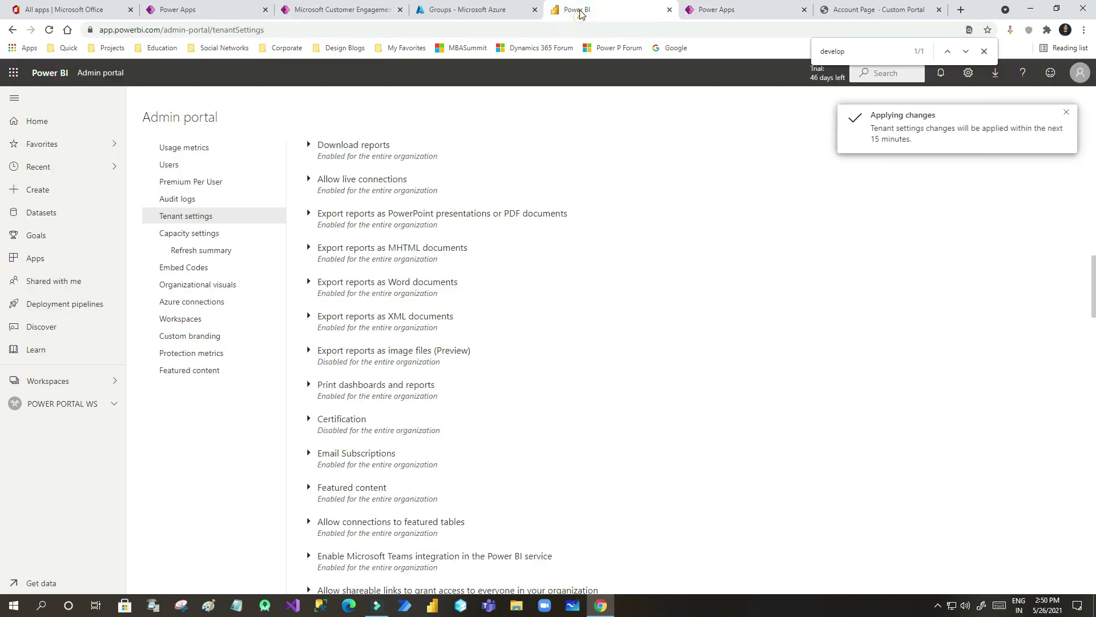
Step: Switch to Power BI and check the file options of the Employee Salary Dashboard in the POWER PORTAL WS workspace
left_click(579, 11)
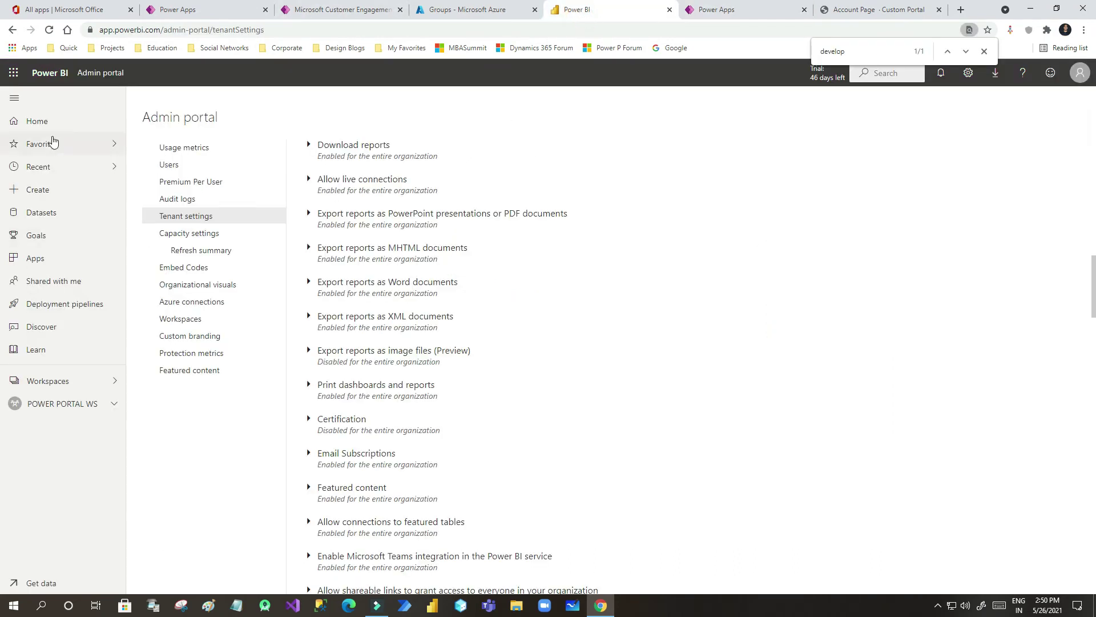
left_click(83, 405)
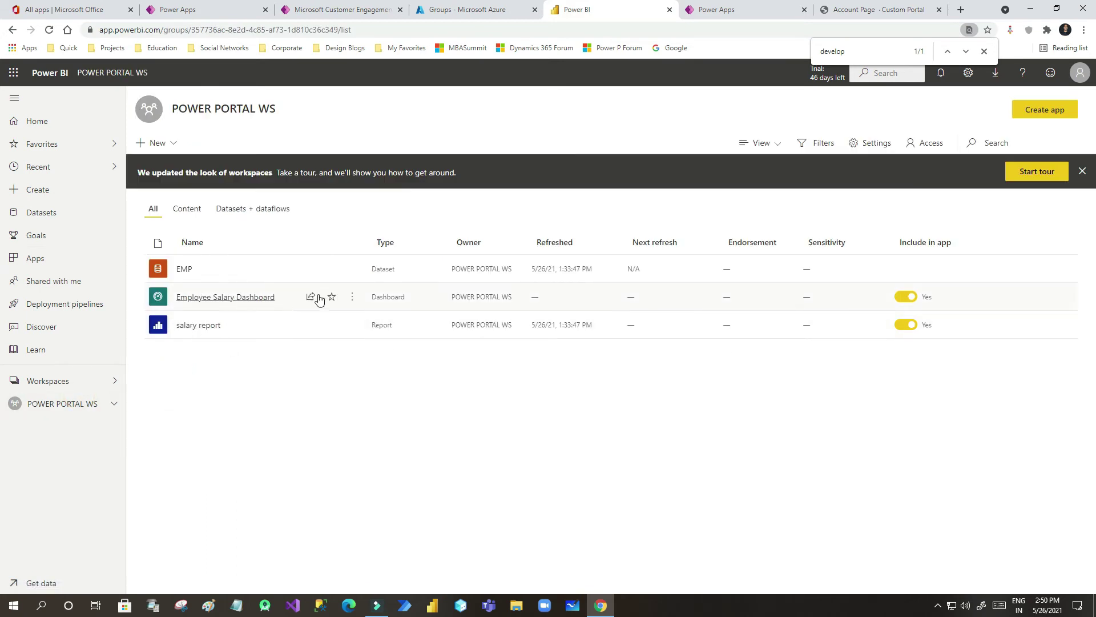
left_click(216, 298)
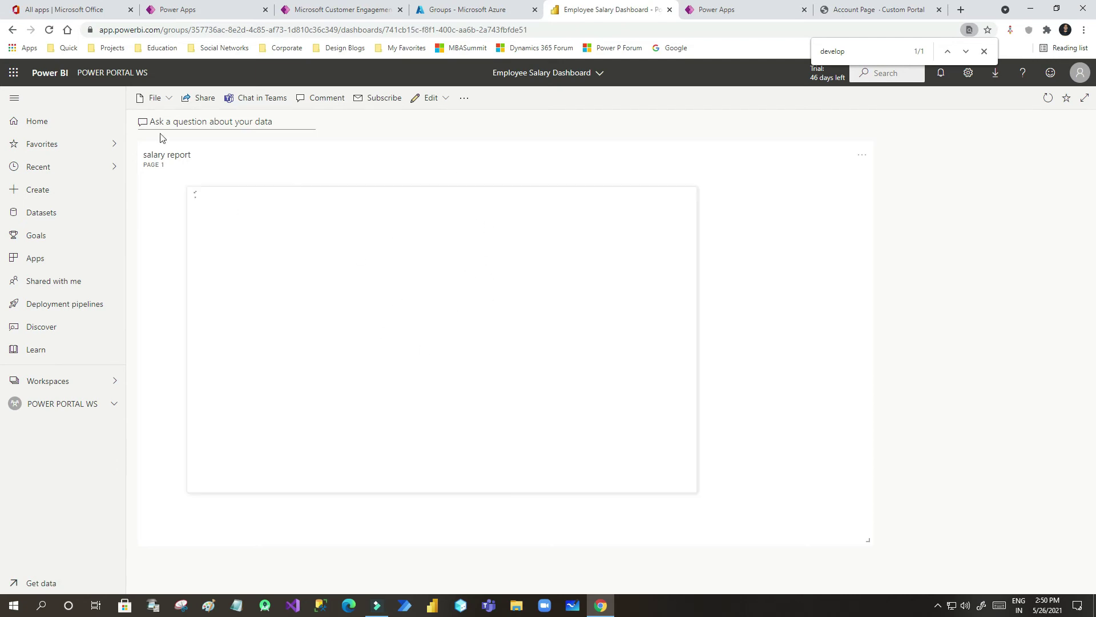
left_click(164, 99)
left_click(162, 99)
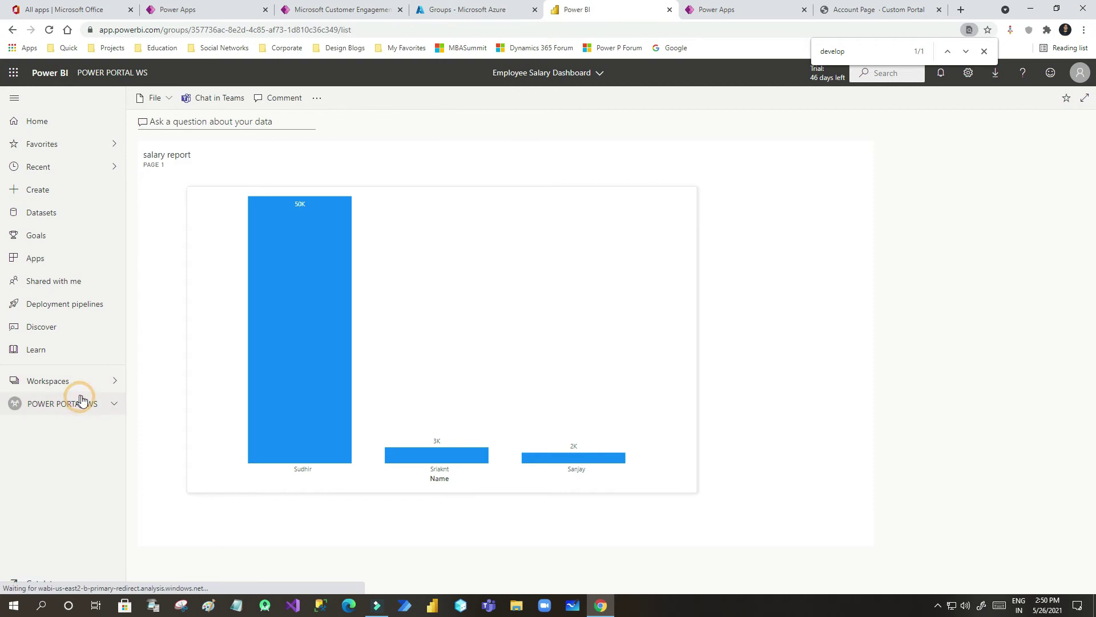
Step: Generate a website or portal embed code for the salary report in POWER PORTAL WS and copy its secure embed link
left_click(80, 402)
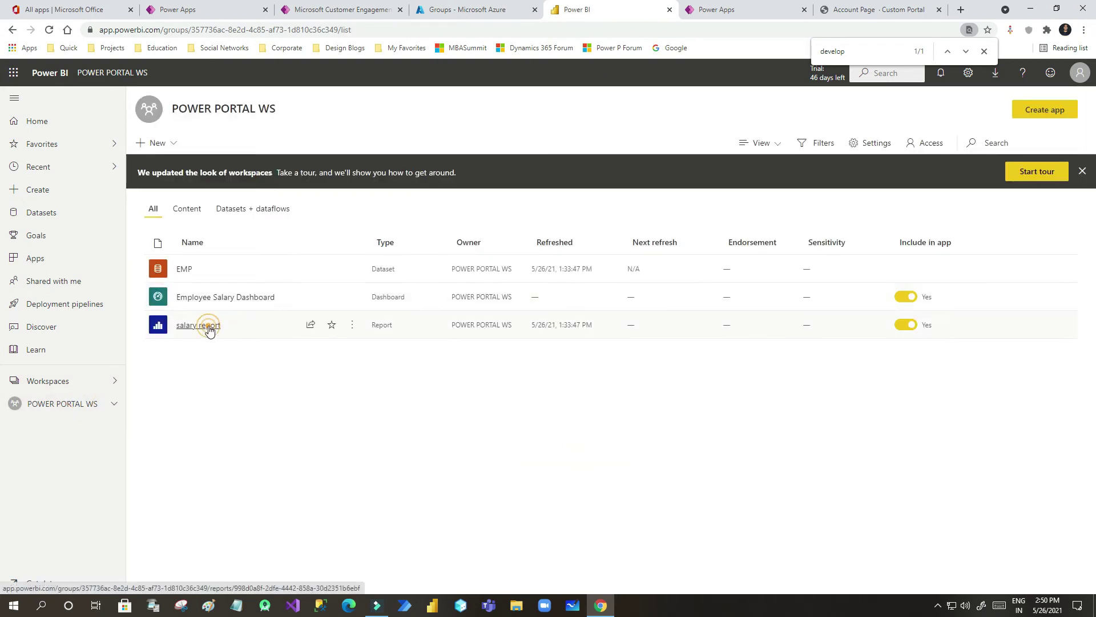
left_click(209, 326)
left_click(163, 100)
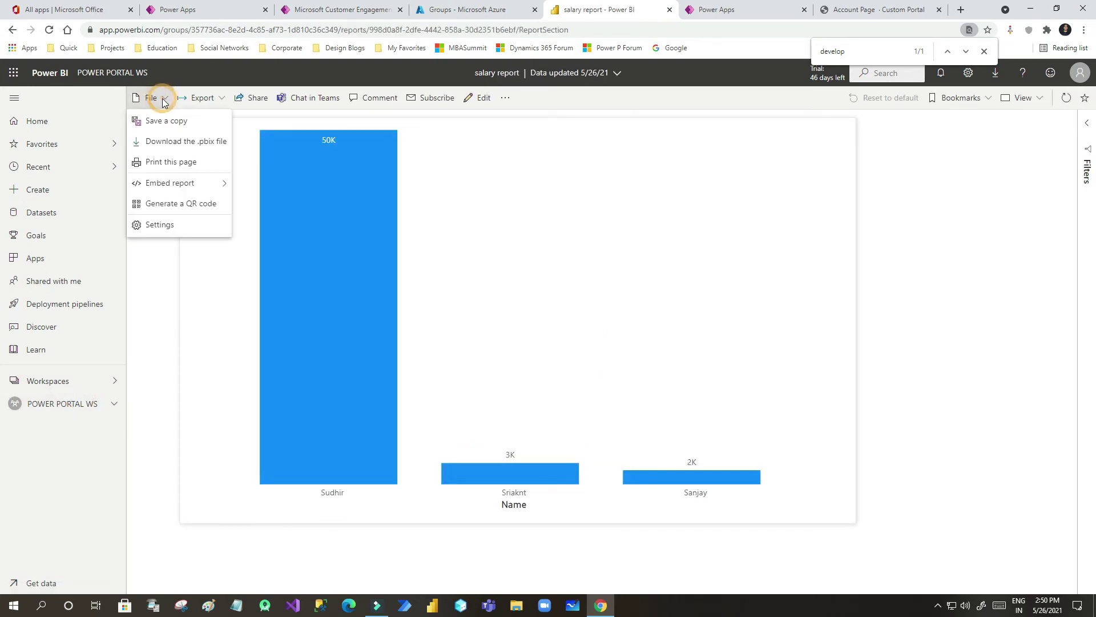
mouse_move(190, 188)
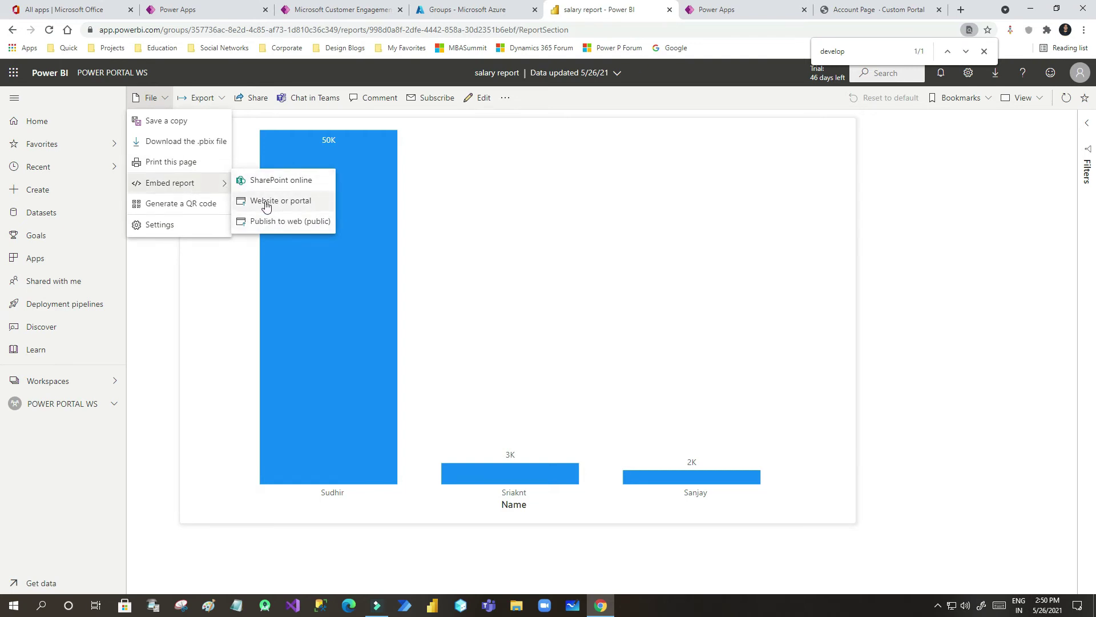
left_click(294, 204)
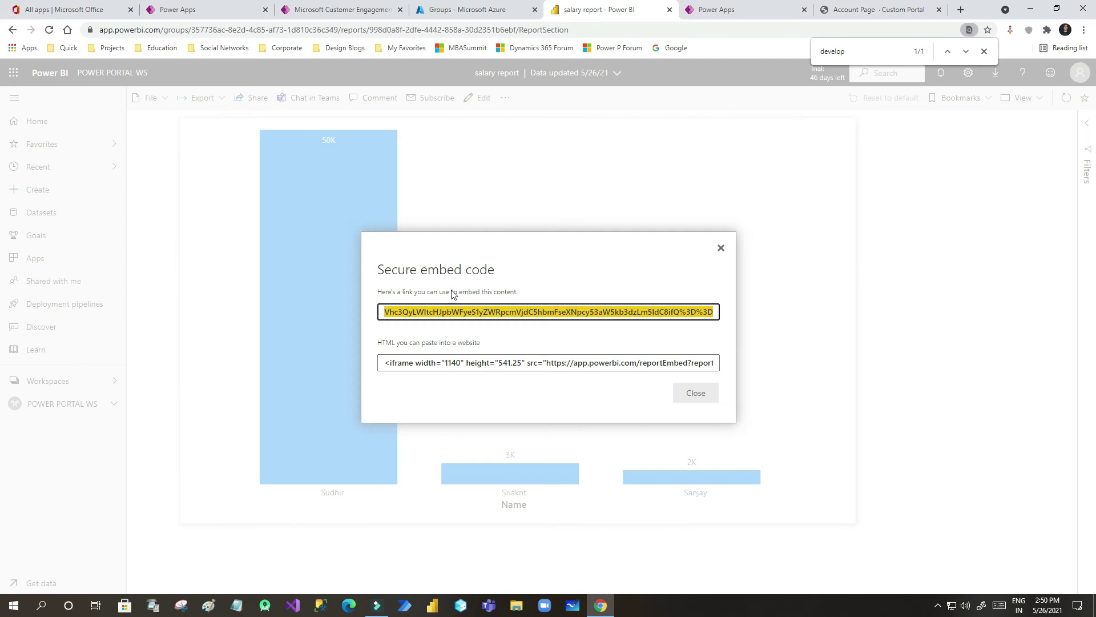
left_click(495, 311)
left_click(496, 311)
left_click(502, 312)
left_click(537, 313)
Step: In the Power Apps portal editor, paste the copied report link as the Power BI component's embed code URL
left_click(754, 10)
left_click(972, 293)
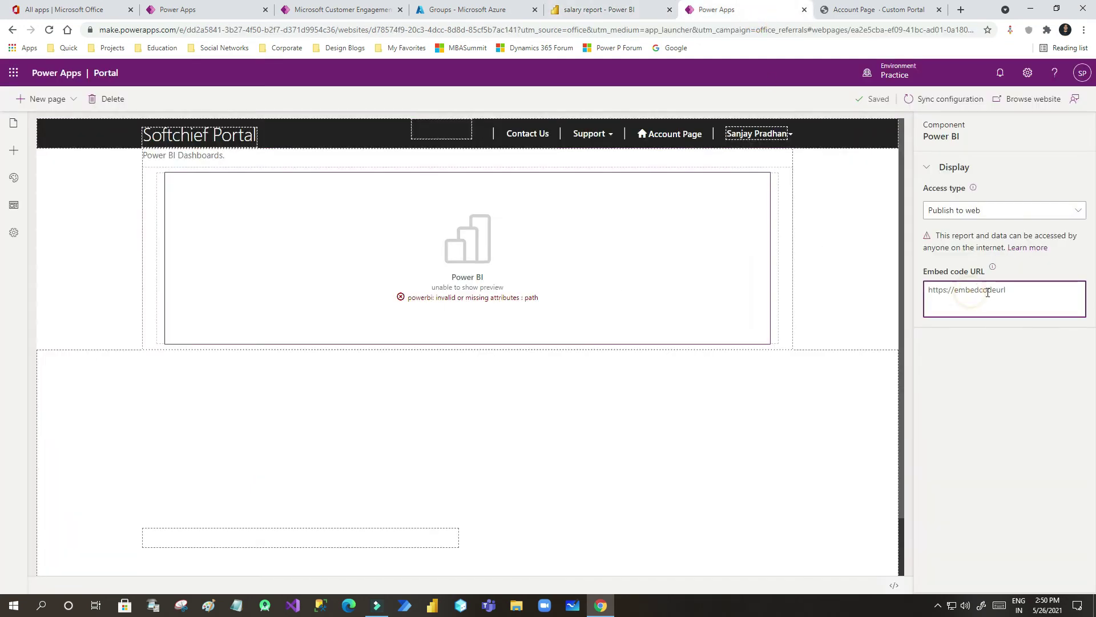
key("ctrl+v")
left_click(987, 385)
left_click(742, 438)
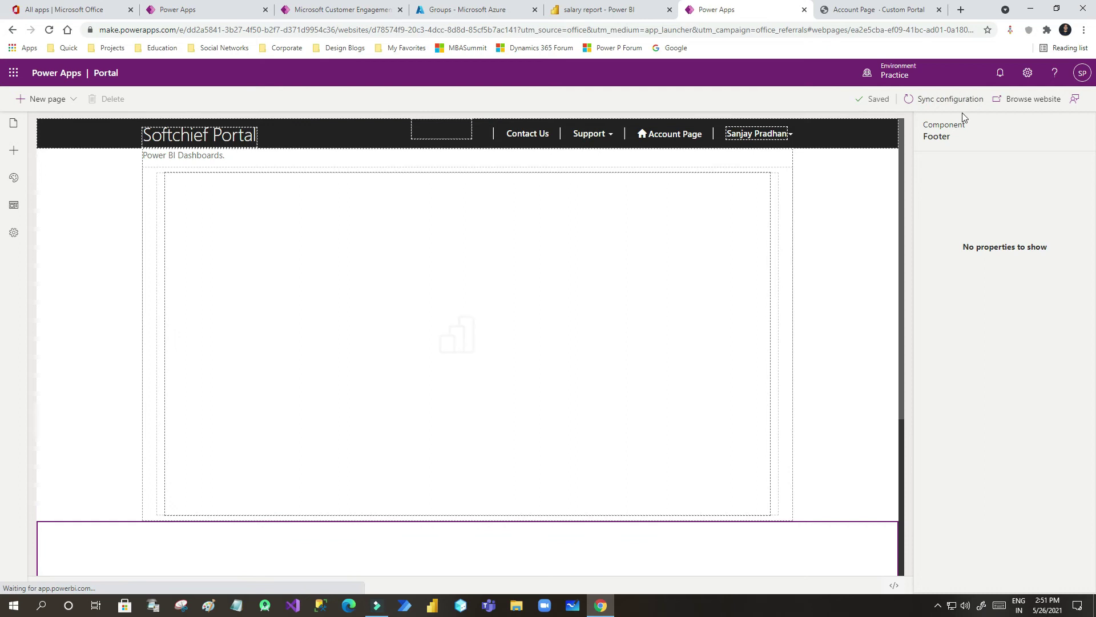
Step: Browse the live website's Account Page and compare the embedded report with the Power BI component's settings in the editor
left_click(1034, 101)
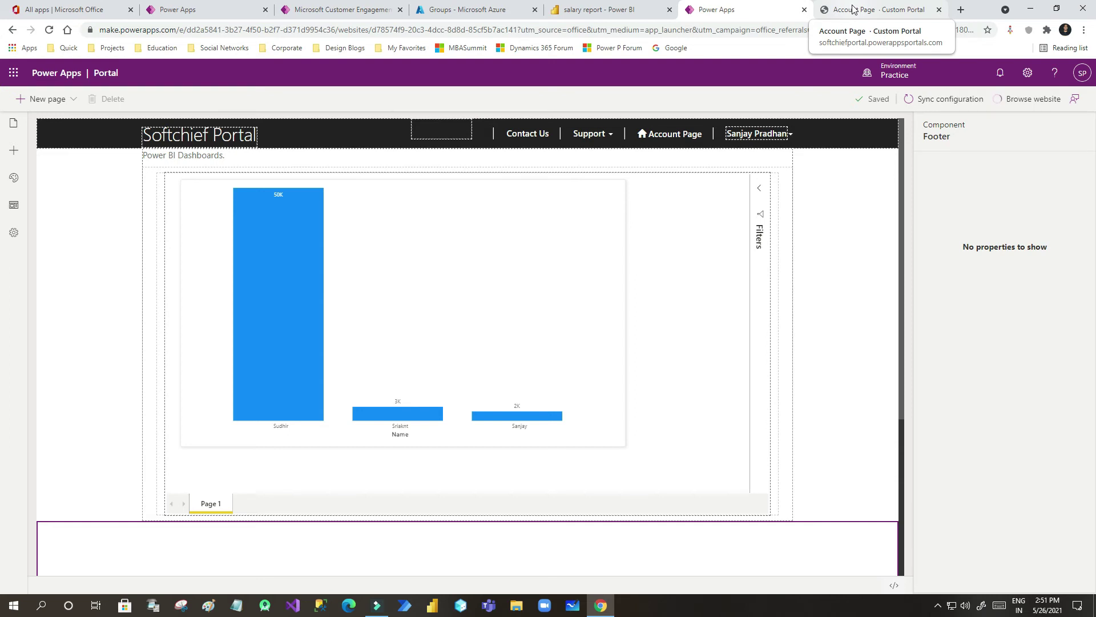
left_click(852, 9)
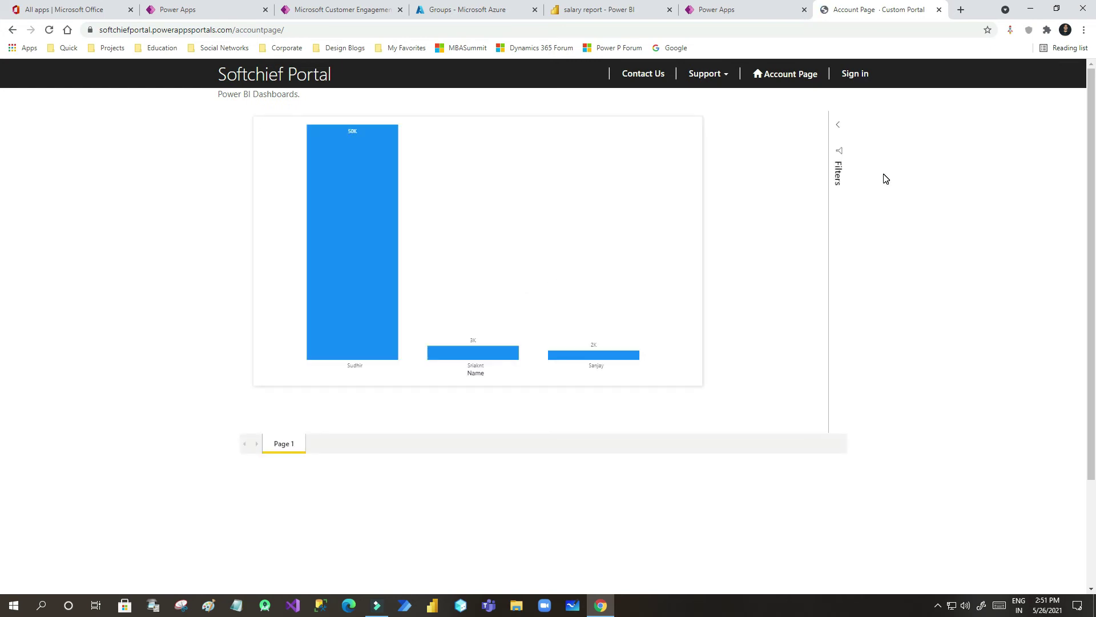
left_click(716, 9)
left_click(683, 289)
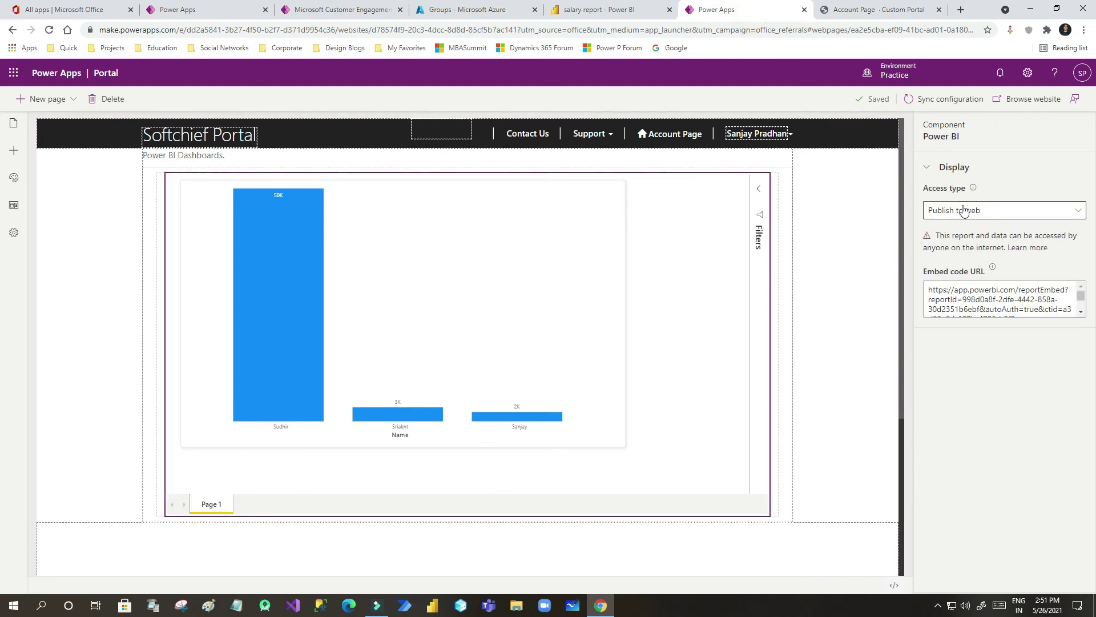
left_click(862, 10)
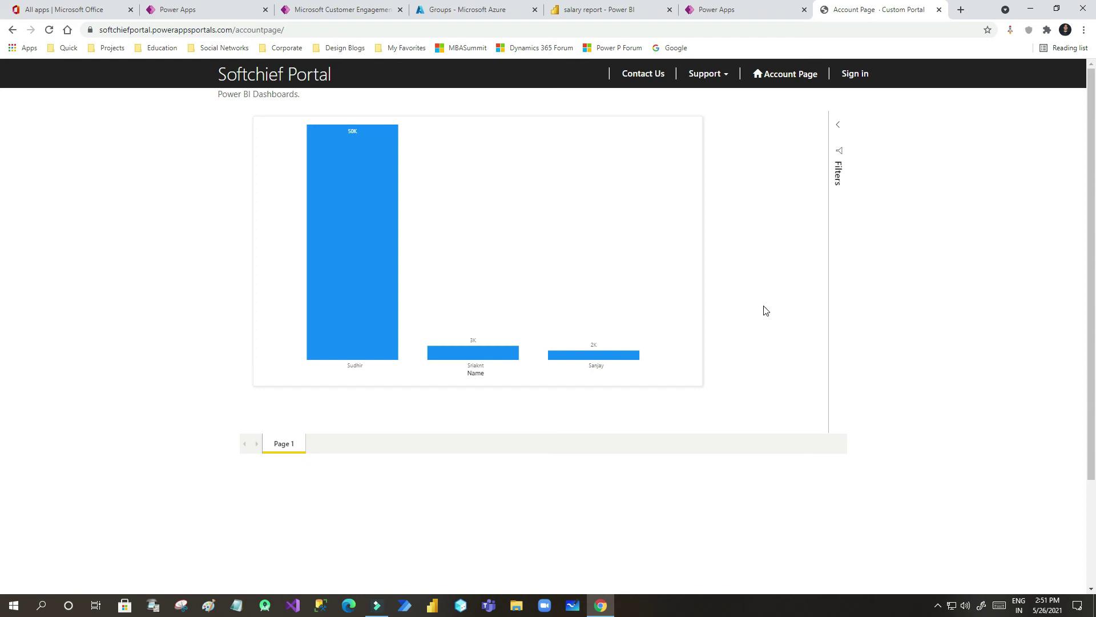
Step: Change the Power BI component's access type to Embed for your customers and choose the POWER PORTAL WS workspace
left_click(724, 11)
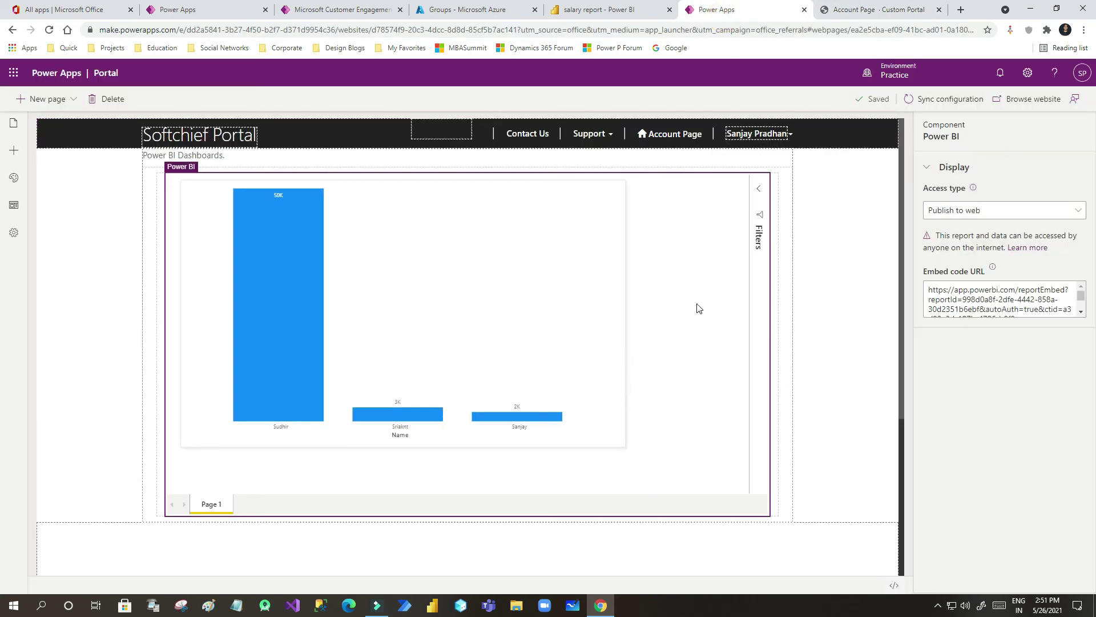
left_click(965, 211)
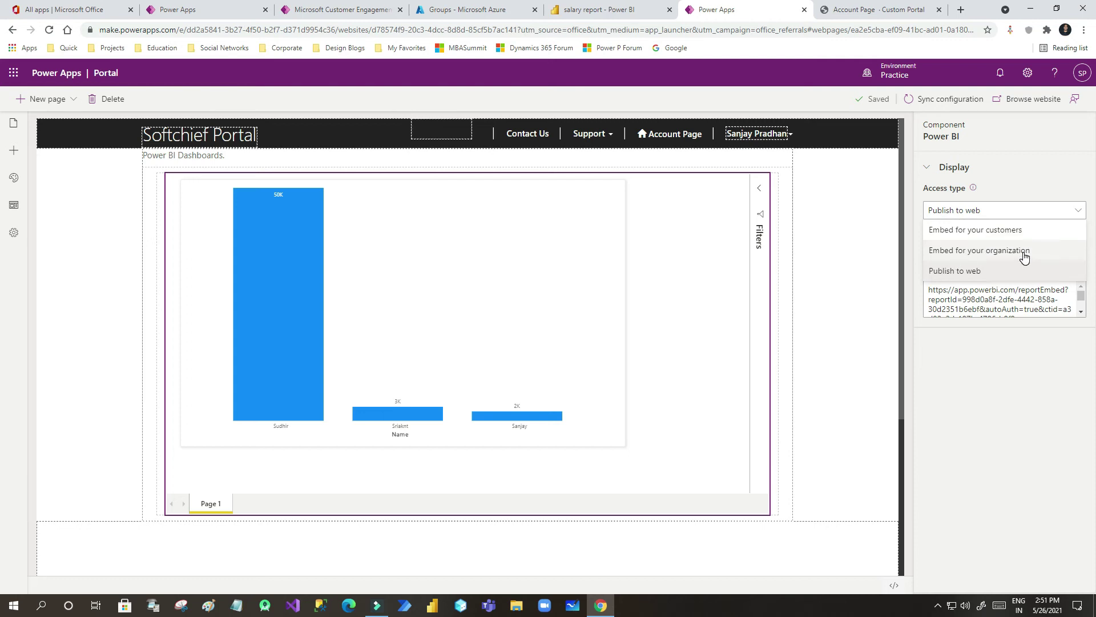
left_click(984, 232)
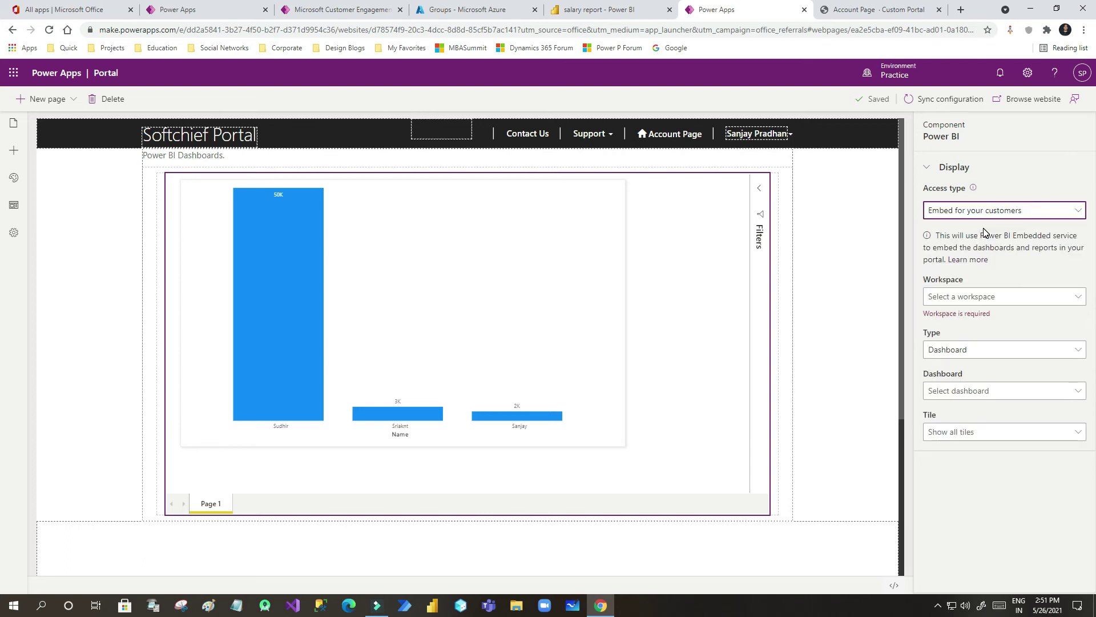
left_click(984, 297)
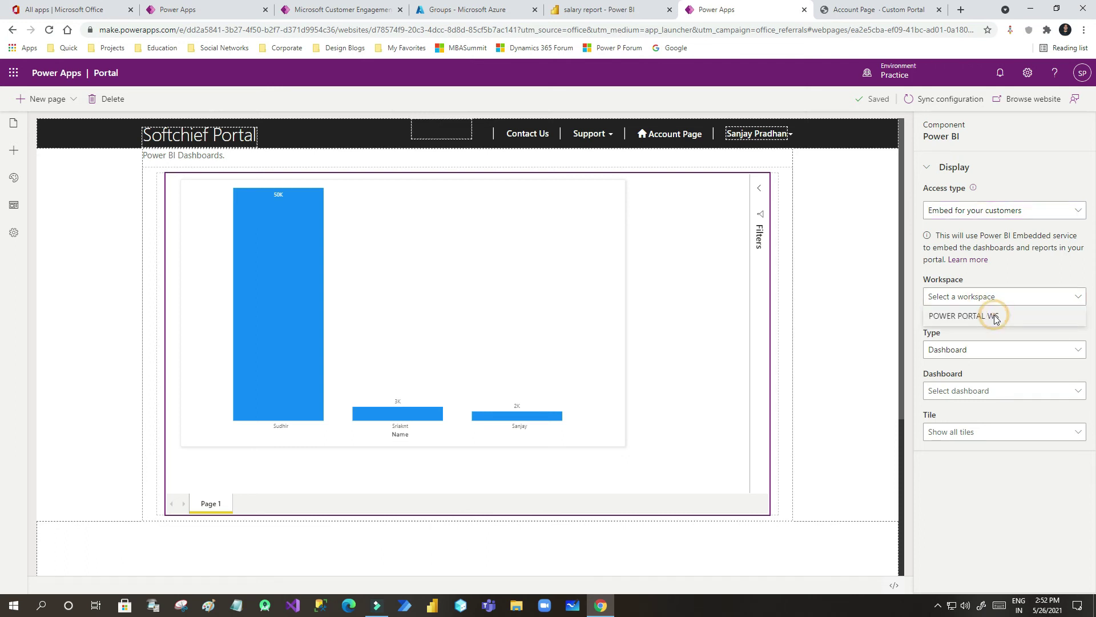
left_click(995, 317)
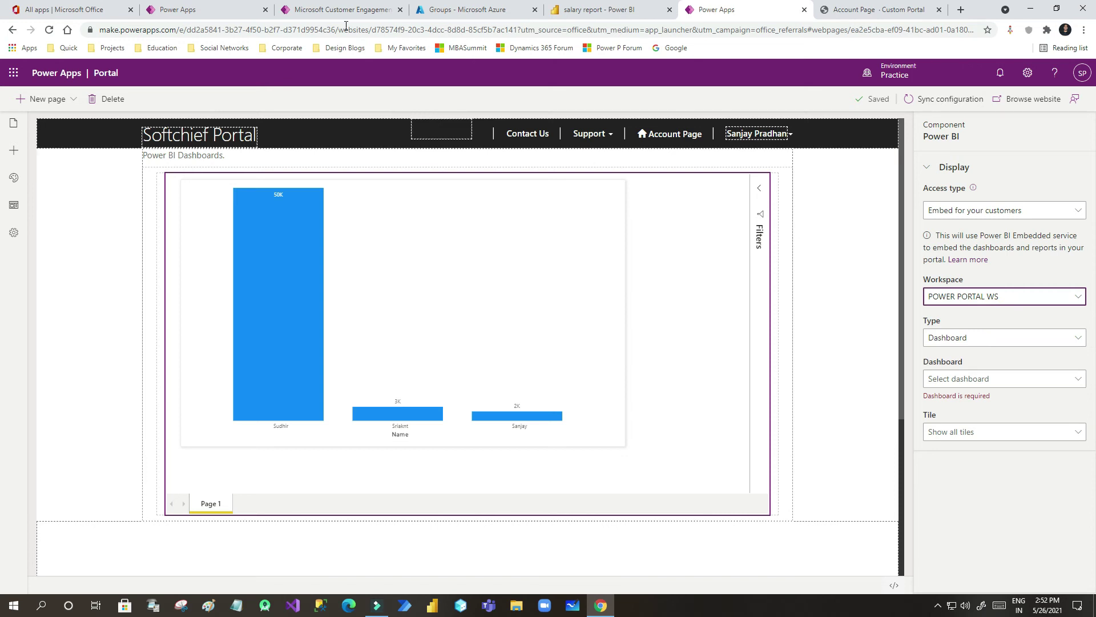
Step: Check the Power BI integration page in the portals admin center and return to the portal editor
left_click(342, 10)
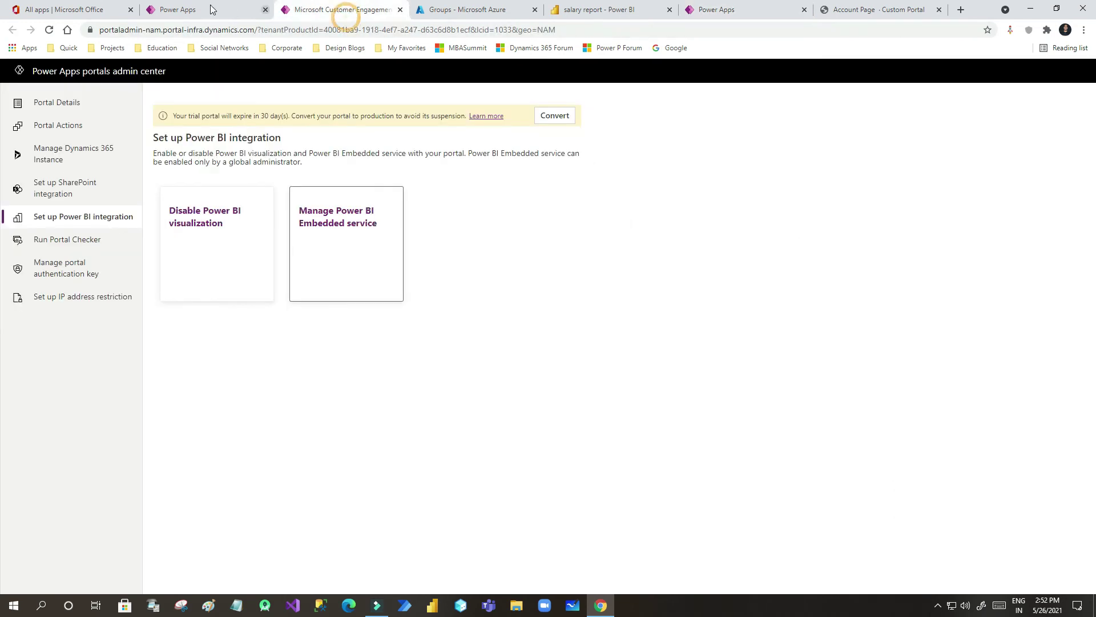
left_click(885, 6)
left_click(724, 10)
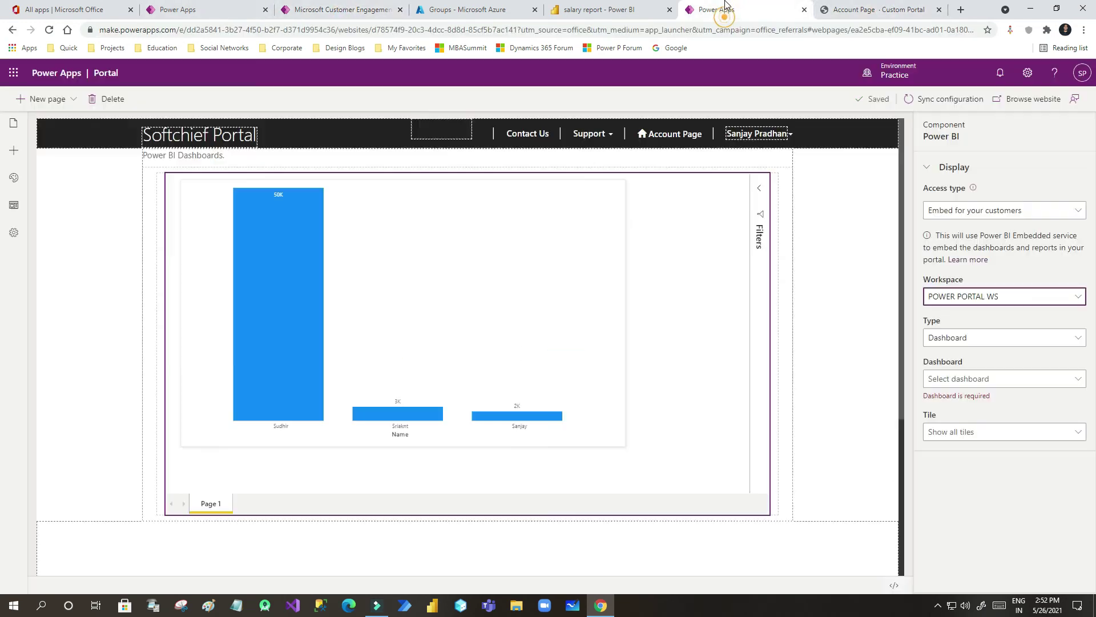
Step: Set the Power BI component's type to Dashboard and choose the Employee Salary Dashboard
left_click(982, 338)
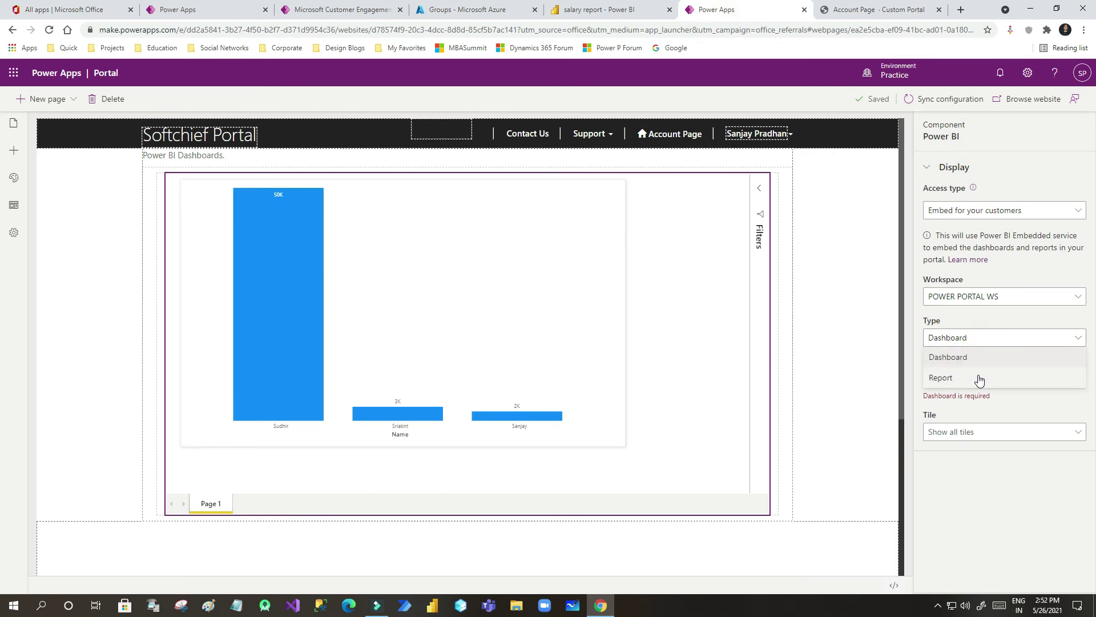
left_click(975, 362)
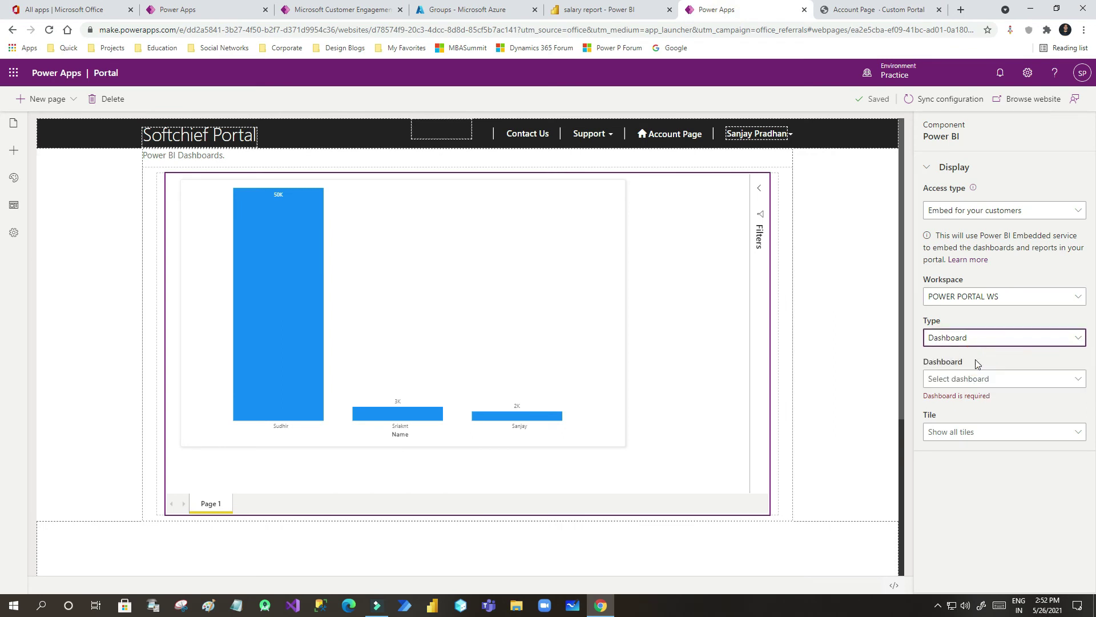
left_click(974, 378)
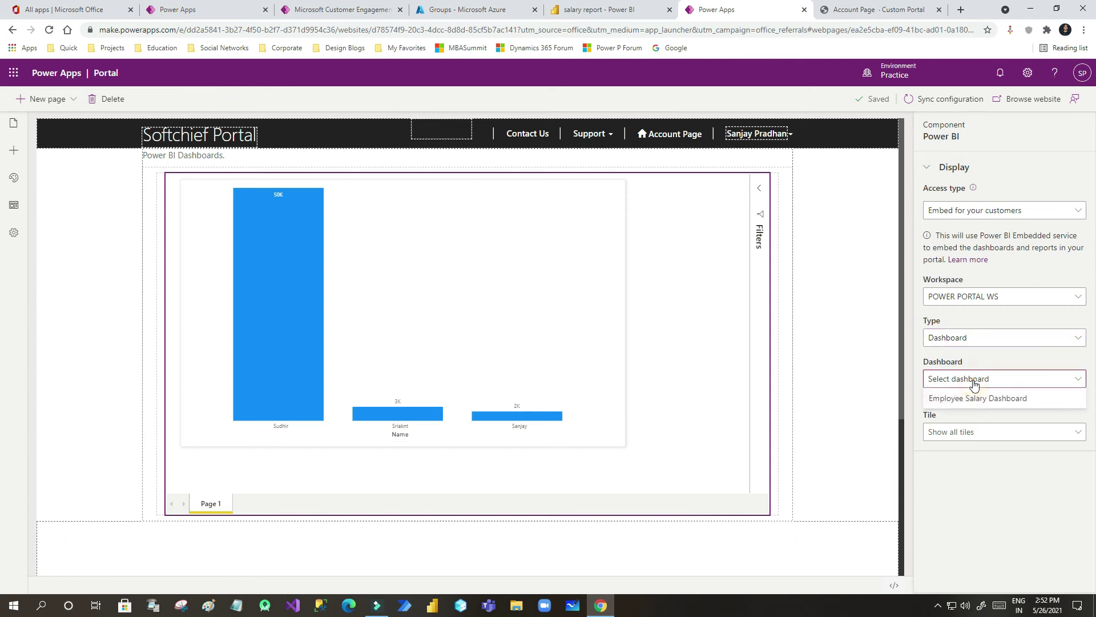
left_click(988, 399)
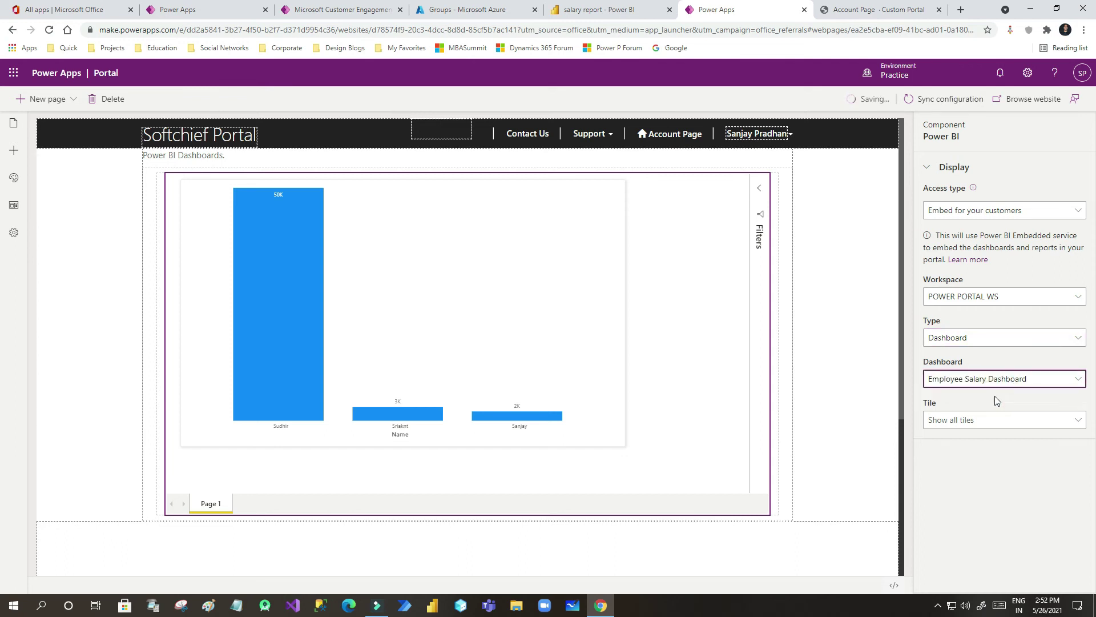
Step: Set the Power BI component's tile option to Show all tiles, refresh the Account Page preview and browse the website
left_click(963, 421)
left_click(959, 439)
left_click(963, 475)
left_click(964, 420)
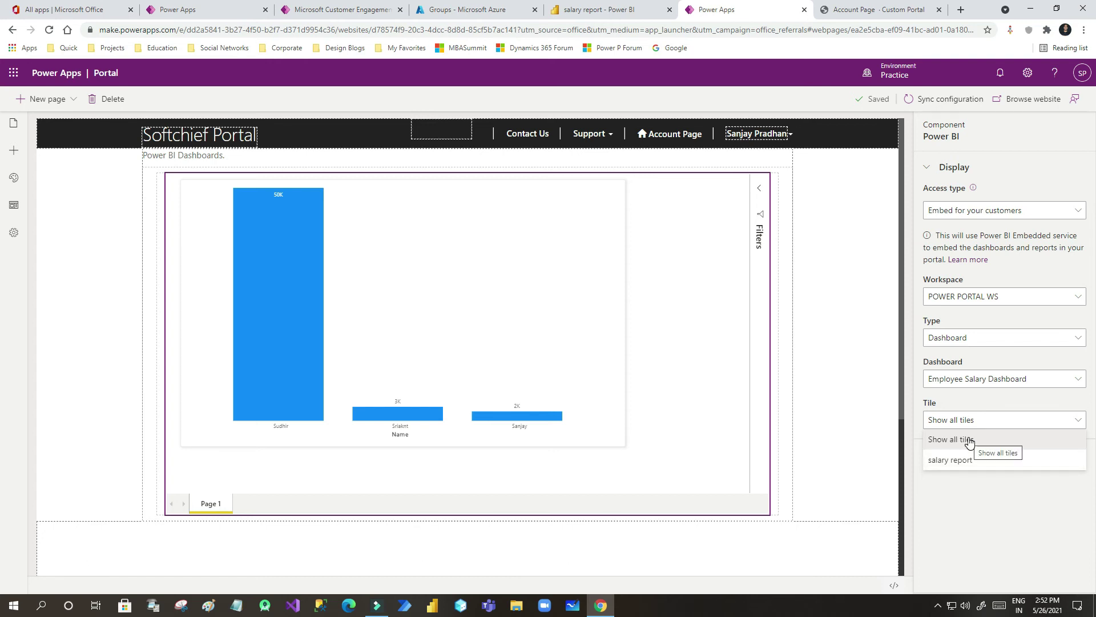
left_click(969, 441)
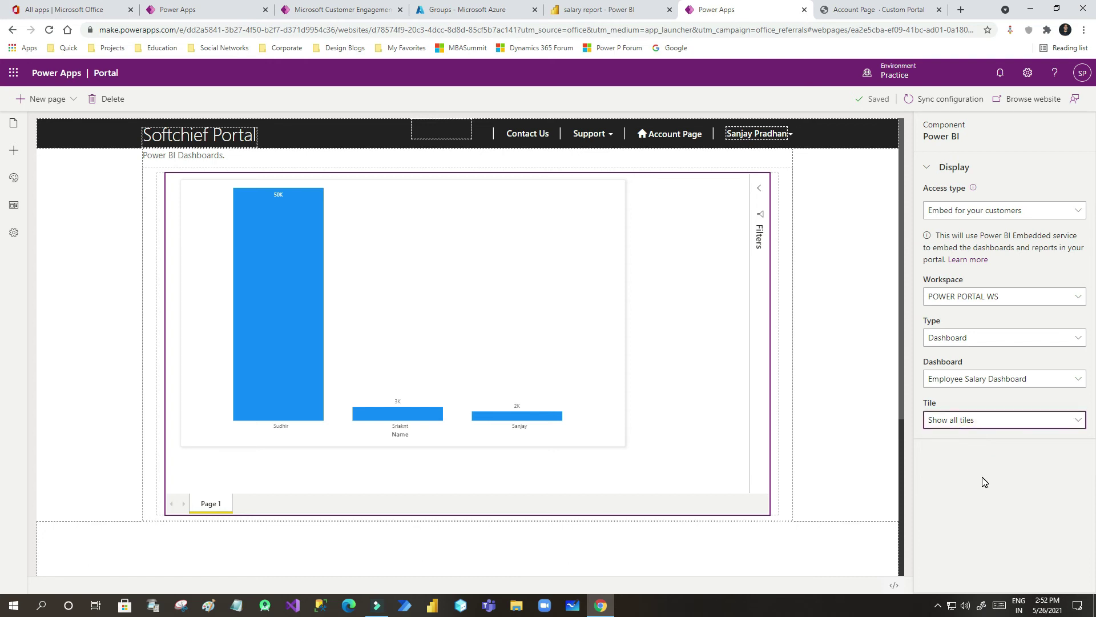
left_click(837, 363)
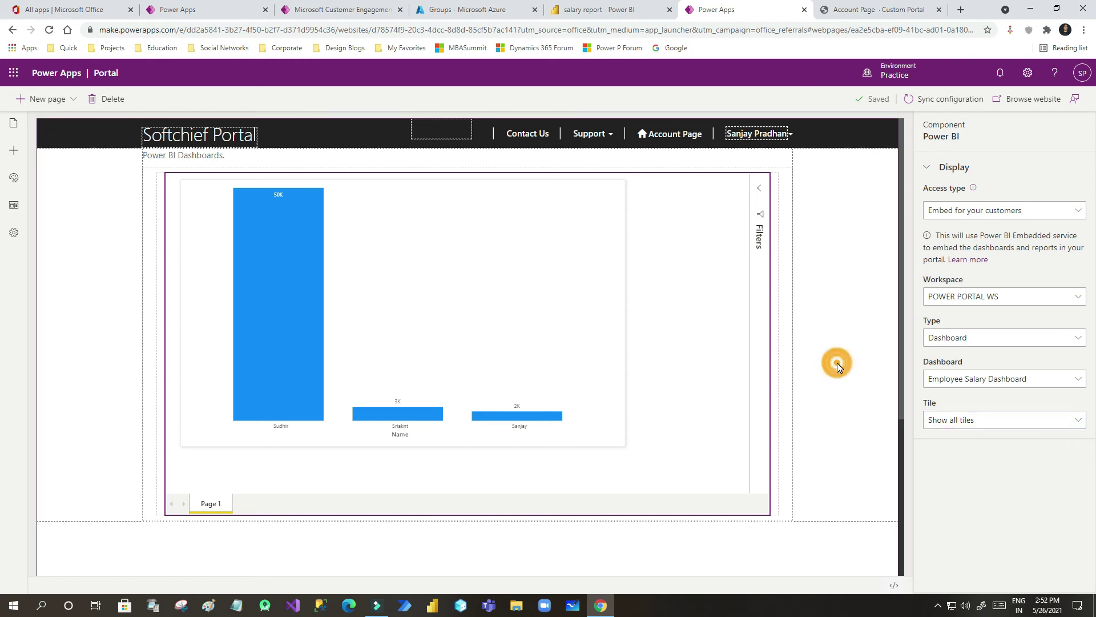
left_click(844, 245)
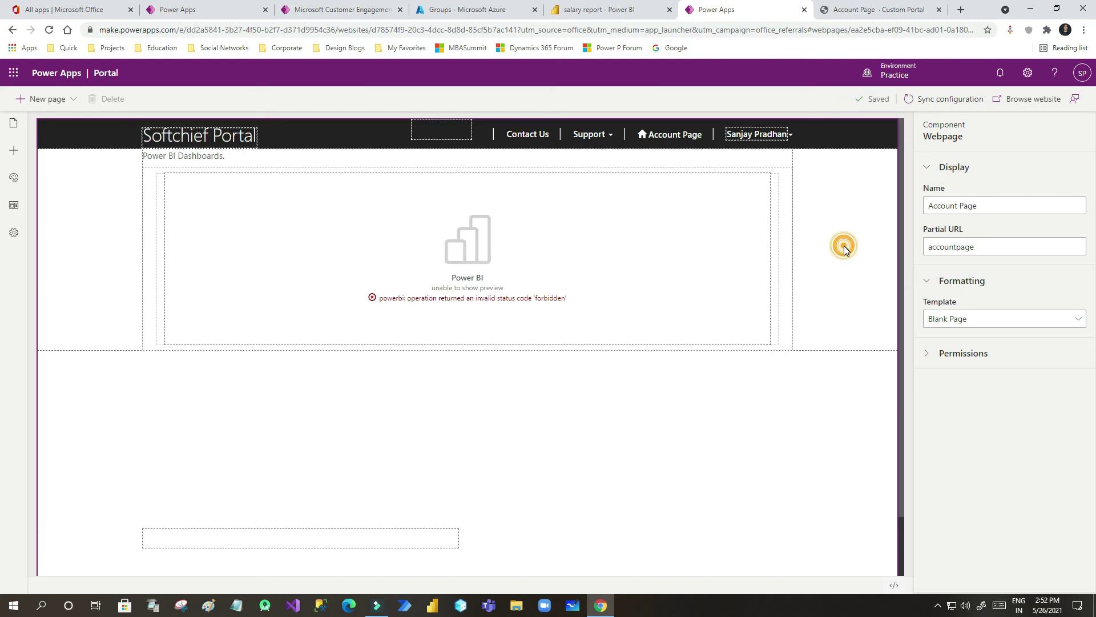
left_click(1019, 107)
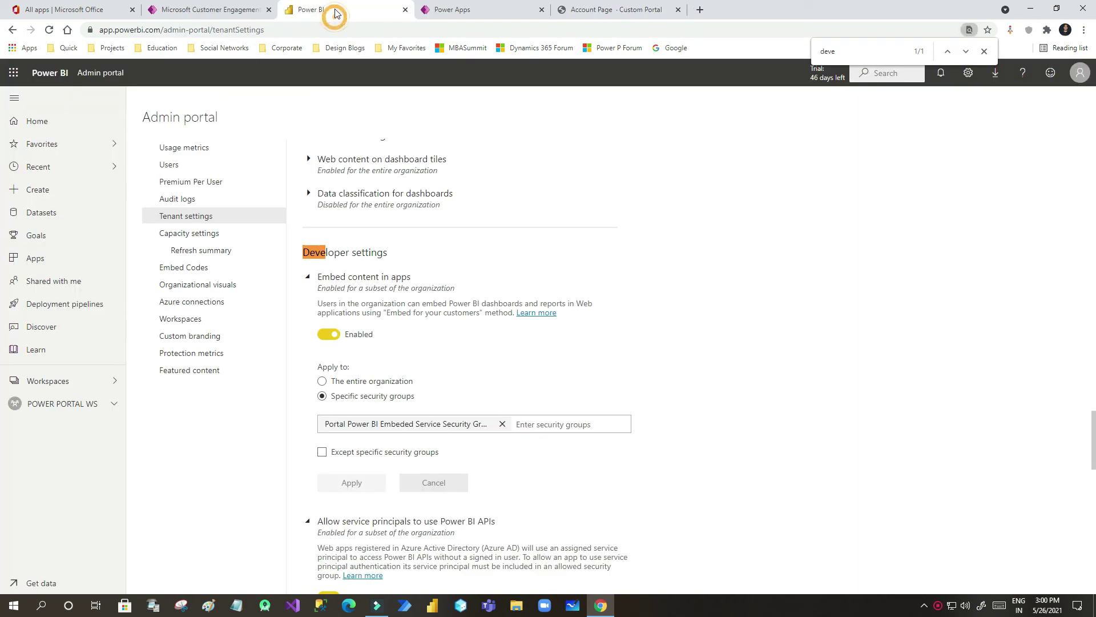
Step: In the Power BI admin portal, review the developer settings for embedding content in apps and allowing service principals to use Power BI APIs
left_click(316, 252)
left_click(387, 251)
left_click_drag(317, 252, 391, 250)
left_click(393, 250)
scroll(413, 267, "down", 1)
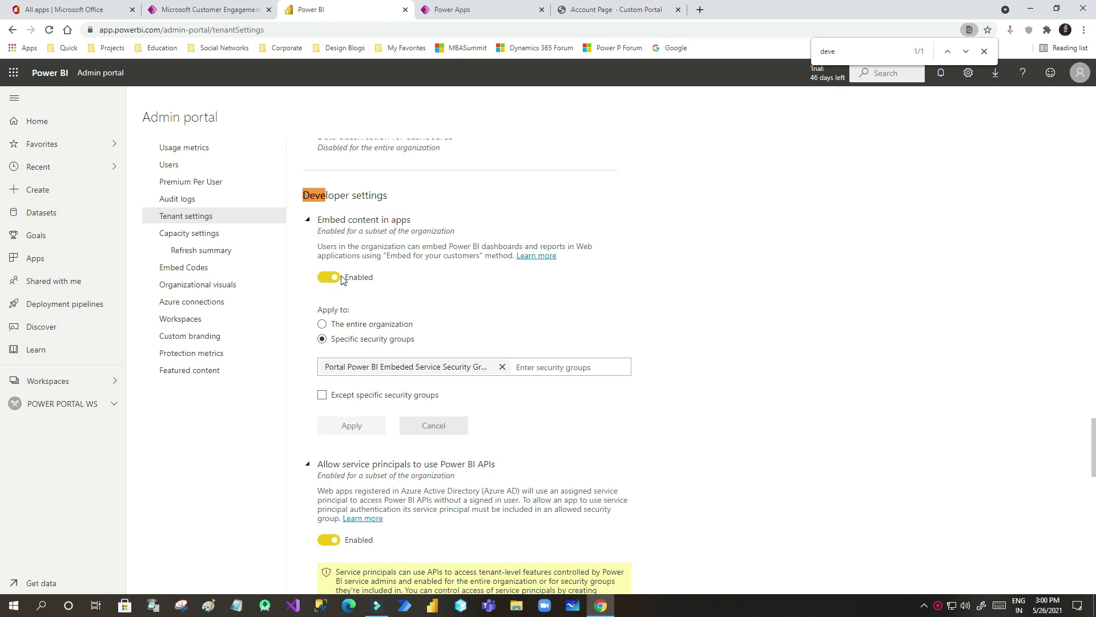
scroll(372, 320, "down", 4)
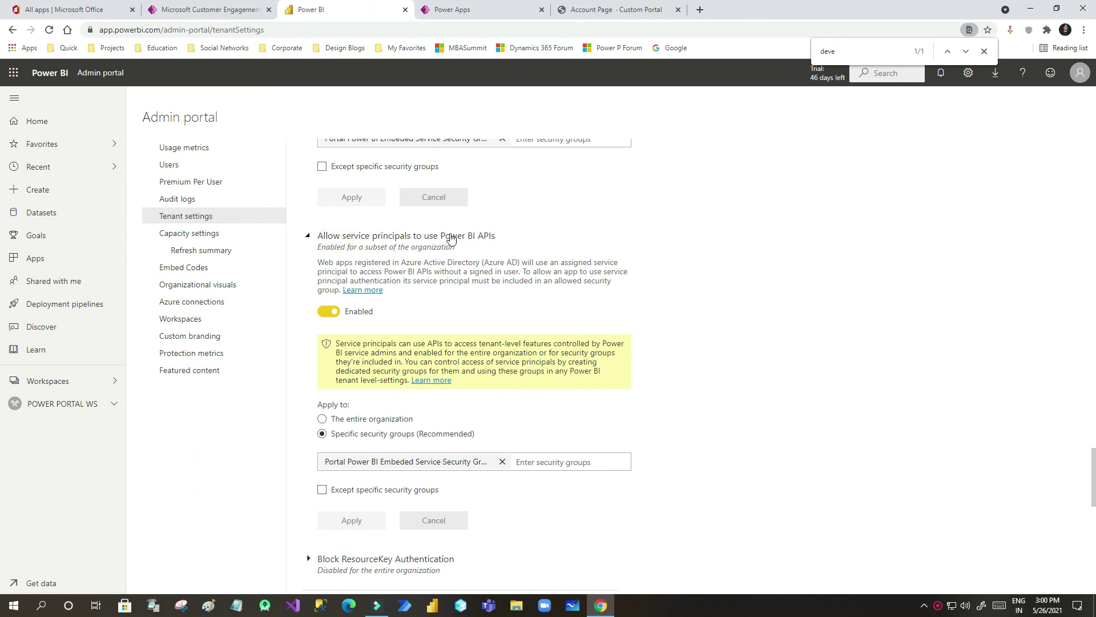
left_click(426, 254)
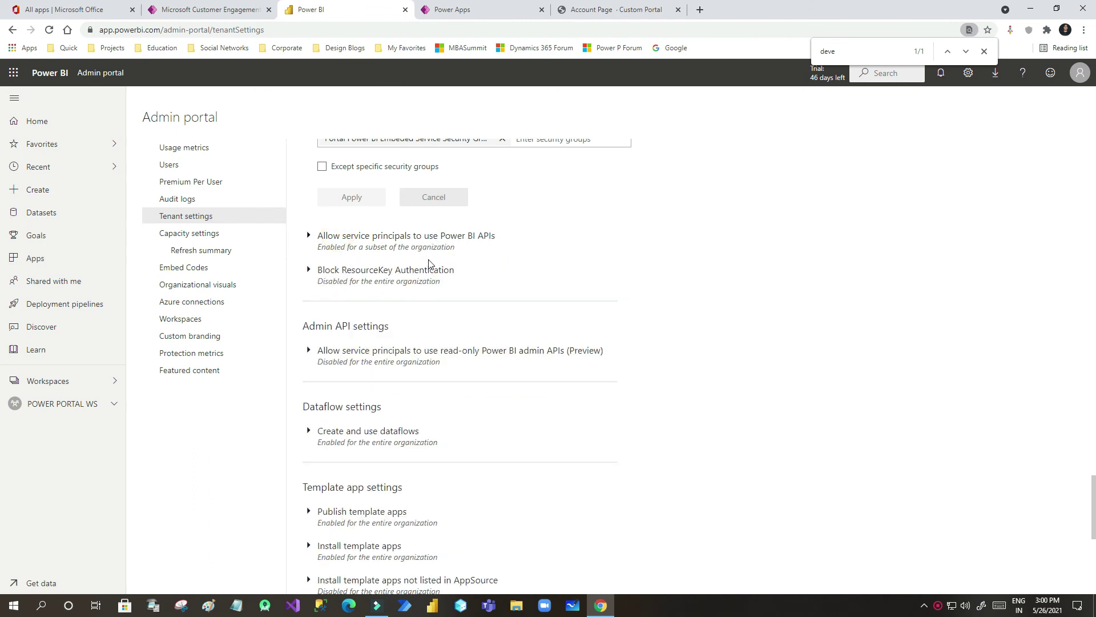
scroll(394, 280, "up", 5)
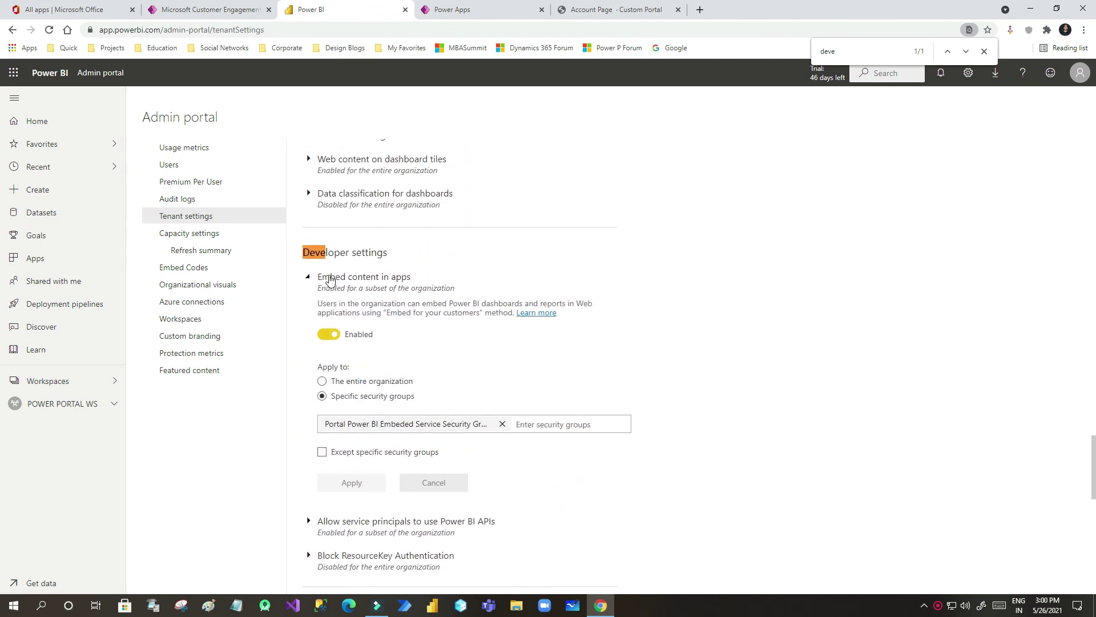
left_click(401, 280)
left_click(372, 280)
scroll(371, 286, "down", 2)
left_click(358, 408)
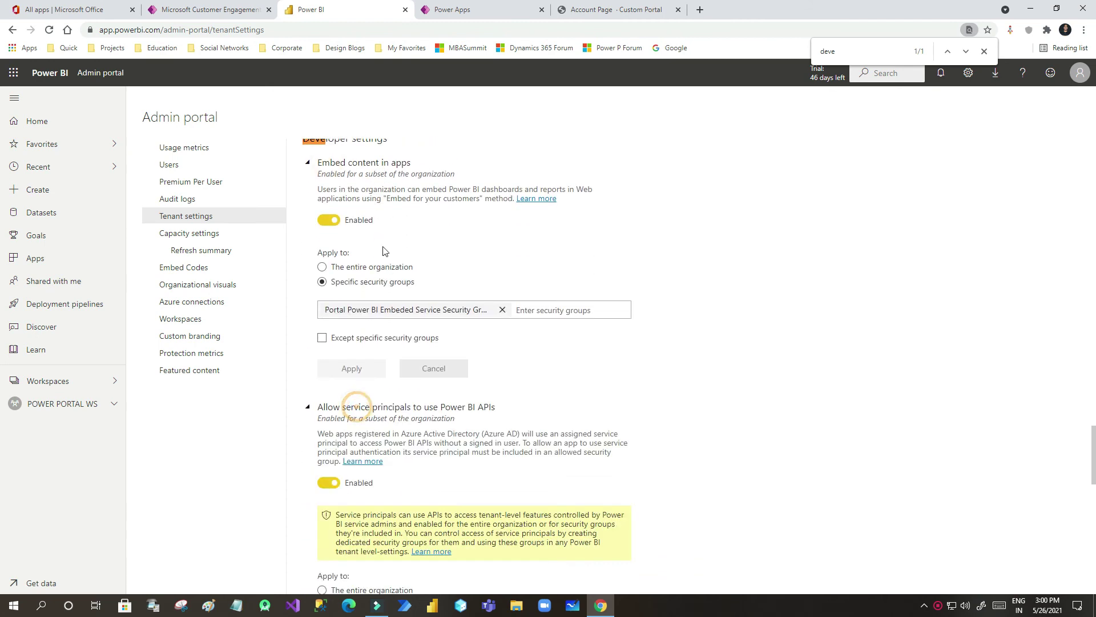
scroll(369, 223, "down", 1)
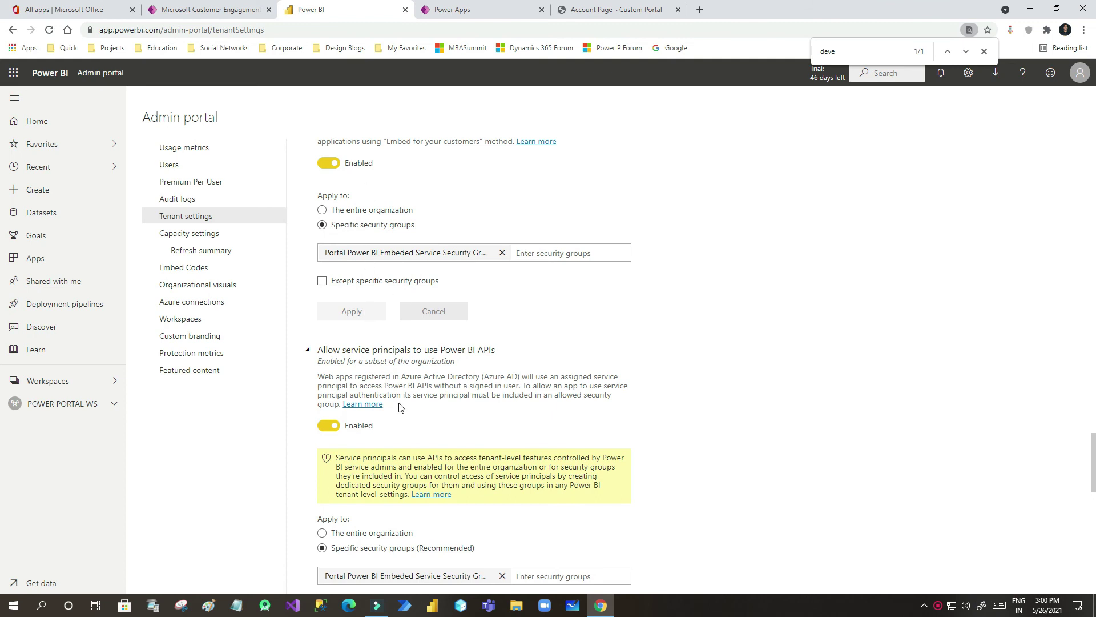
Step: In the Power Apps portal editor, switch the Power BI component's type to Dashboard and choose the Employee Salary Dashboard
left_click(481, 11)
left_click(522, 298)
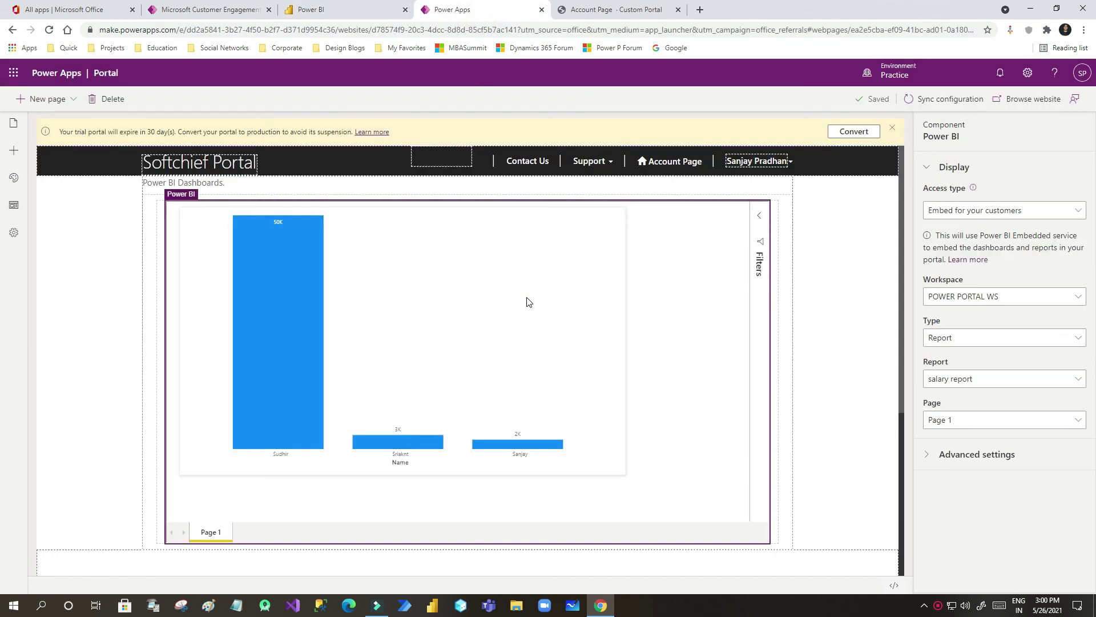
left_click(992, 339)
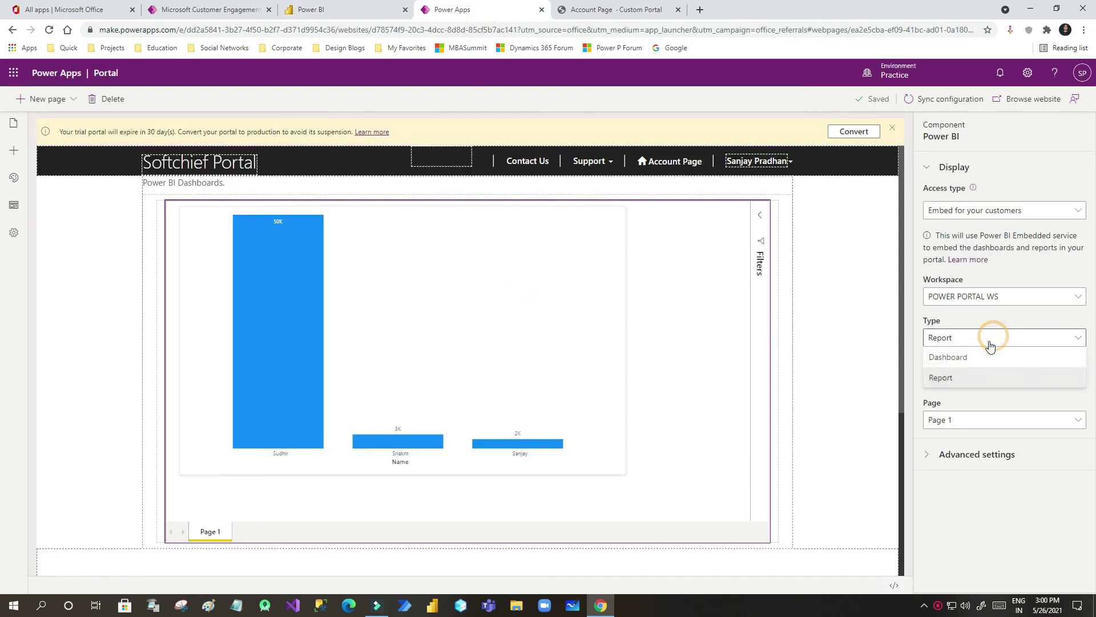
left_click(974, 377)
left_click(964, 338)
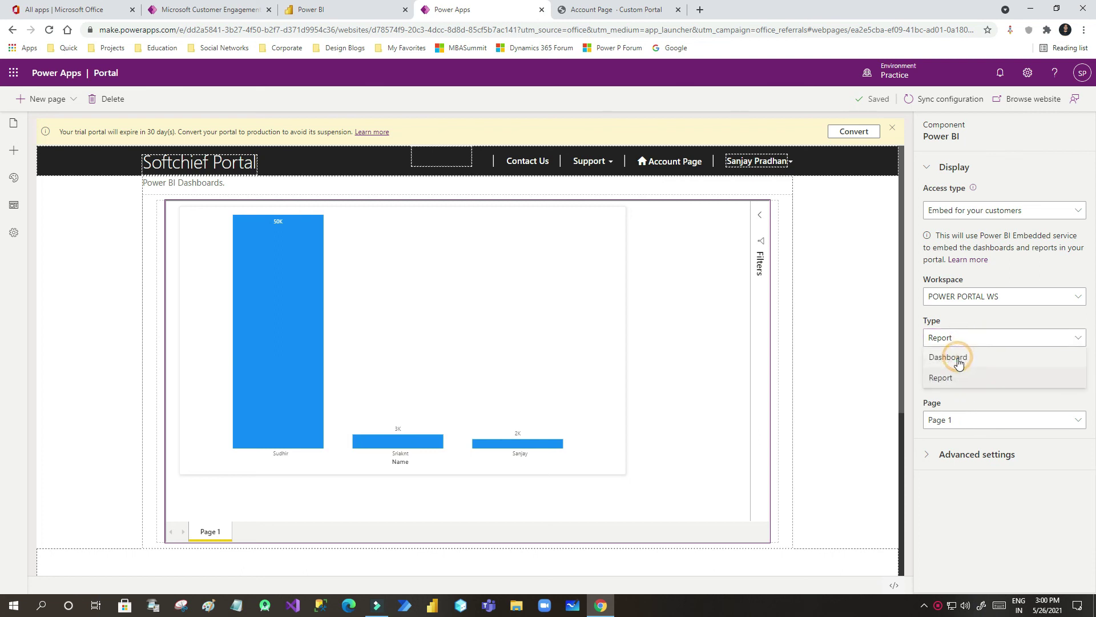
left_click(958, 359)
left_click(973, 378)
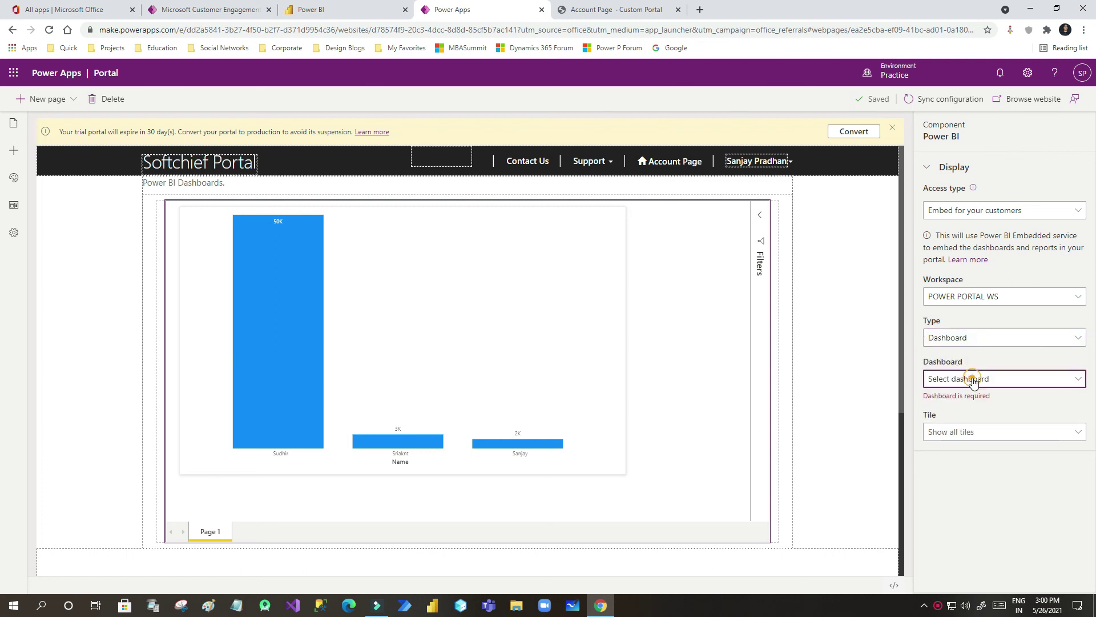
left_click(967, 399)
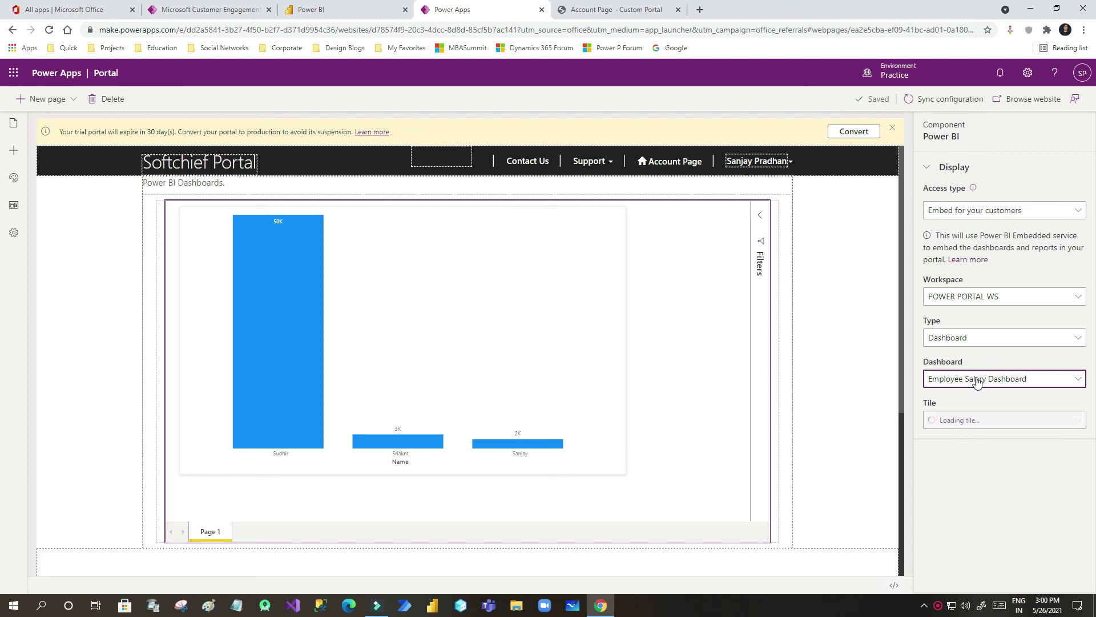
Step: Keep the embedded dashboard's tile option at Show all tiles and deselect the component to refresh the page preview
left_click(961, 422)
left_click(960, 442)
left_click(961, 467)
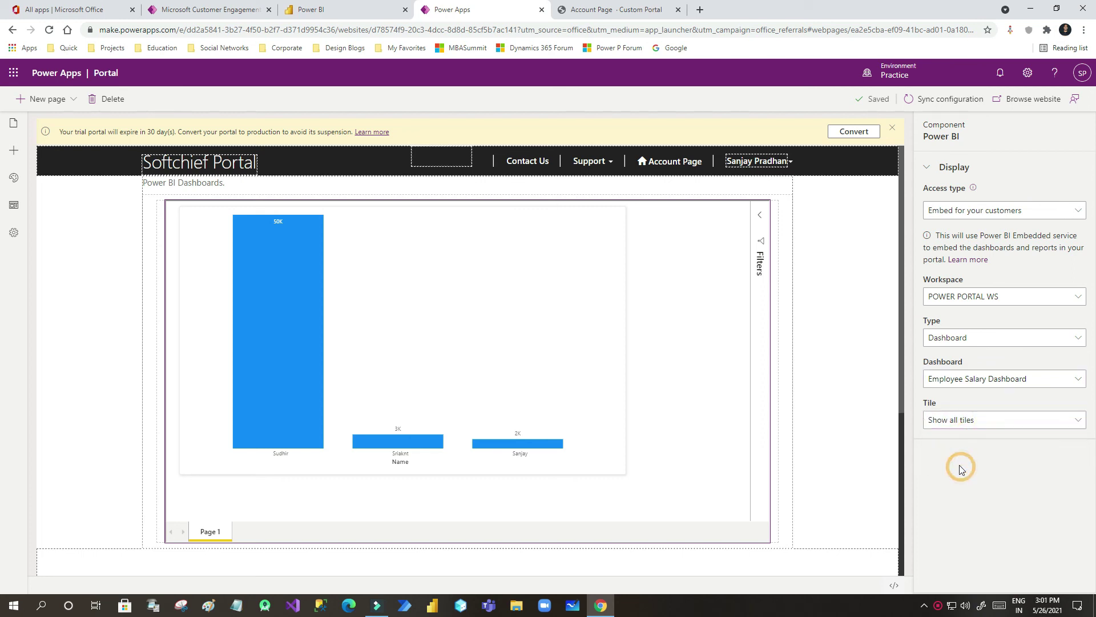
left_click(854, 334)
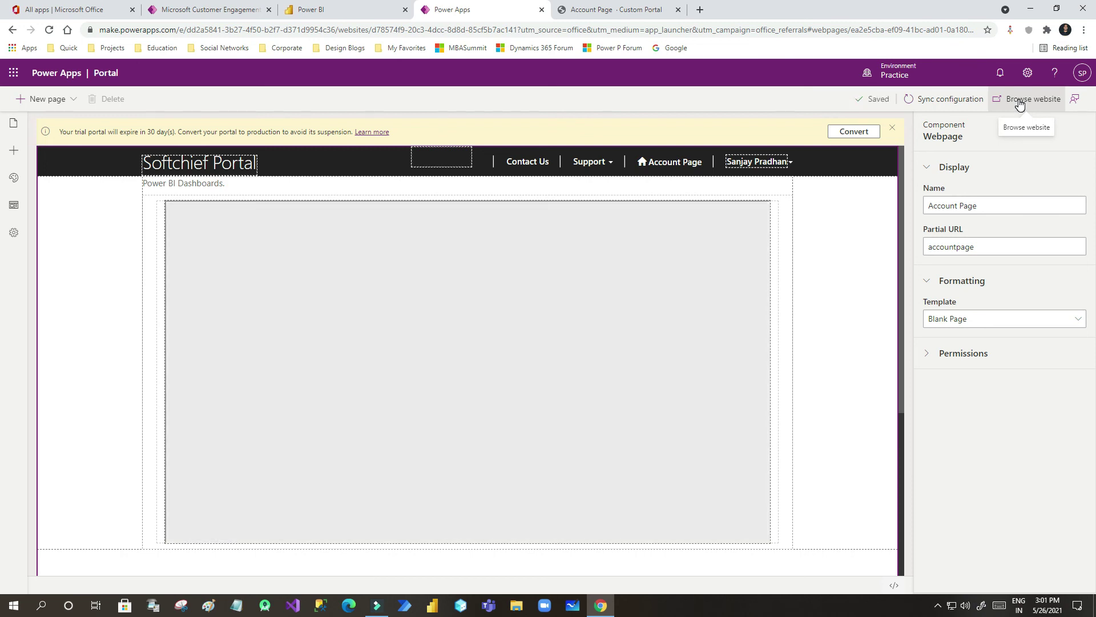
Step: Browse the live website's Account Page and examine the embedded dashboard
left_click(1019, 103)
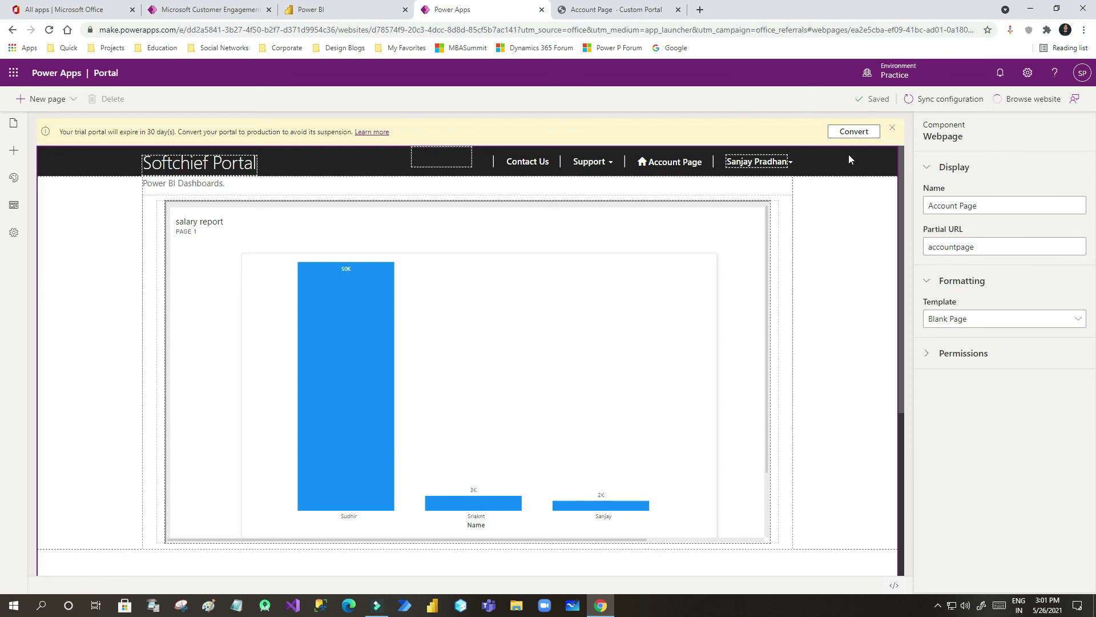
left_click(610, 13)
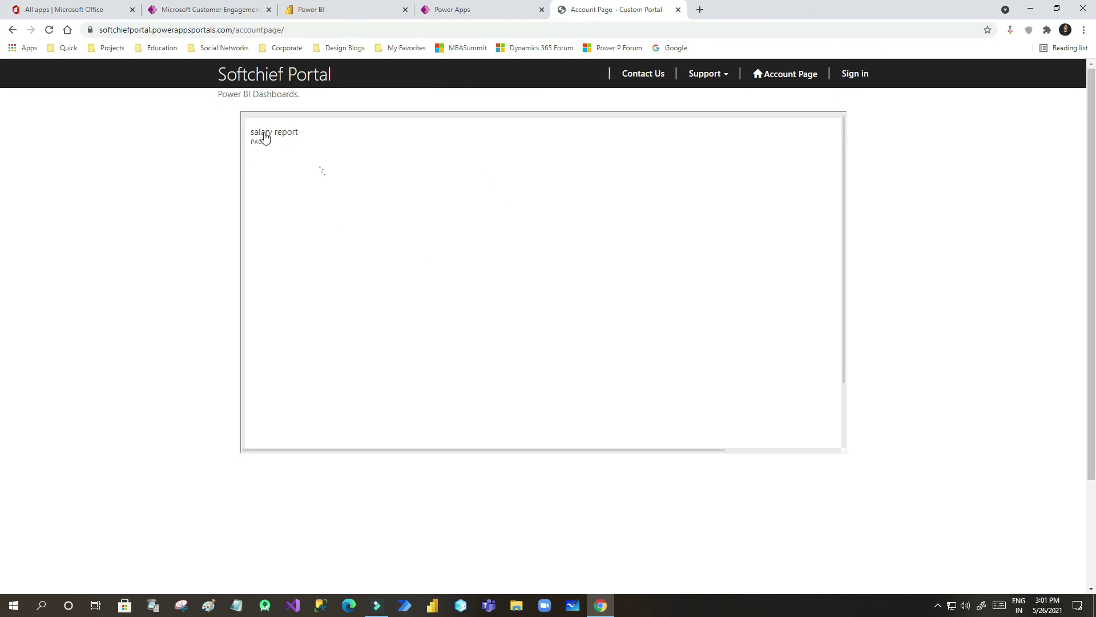
left_click(432, 242)
Step: Open the Employee Salary Dashboard from the POWER PORTAL WS workspace in Power BI and compare it with the live Account Page
left_click(349, 13)
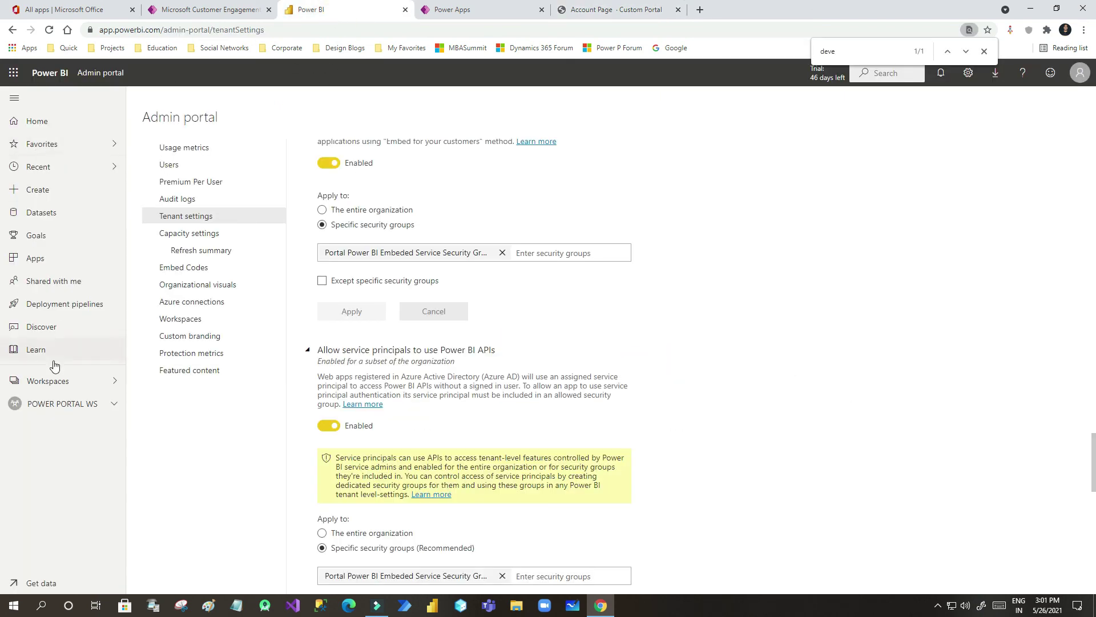
left_click(74, 407)
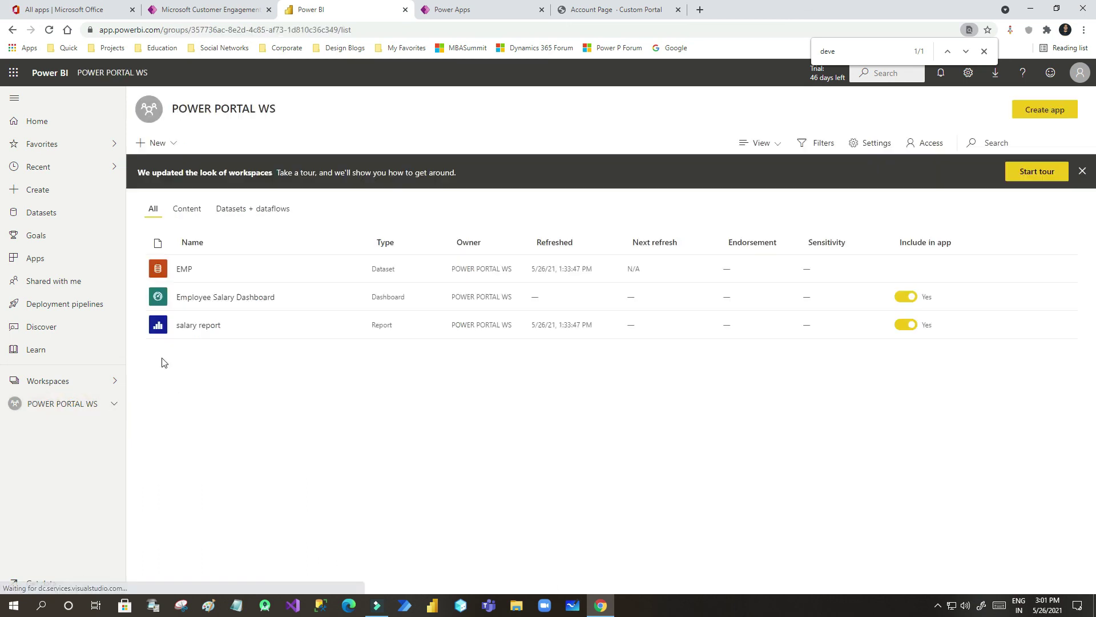
left_click(237, 297)
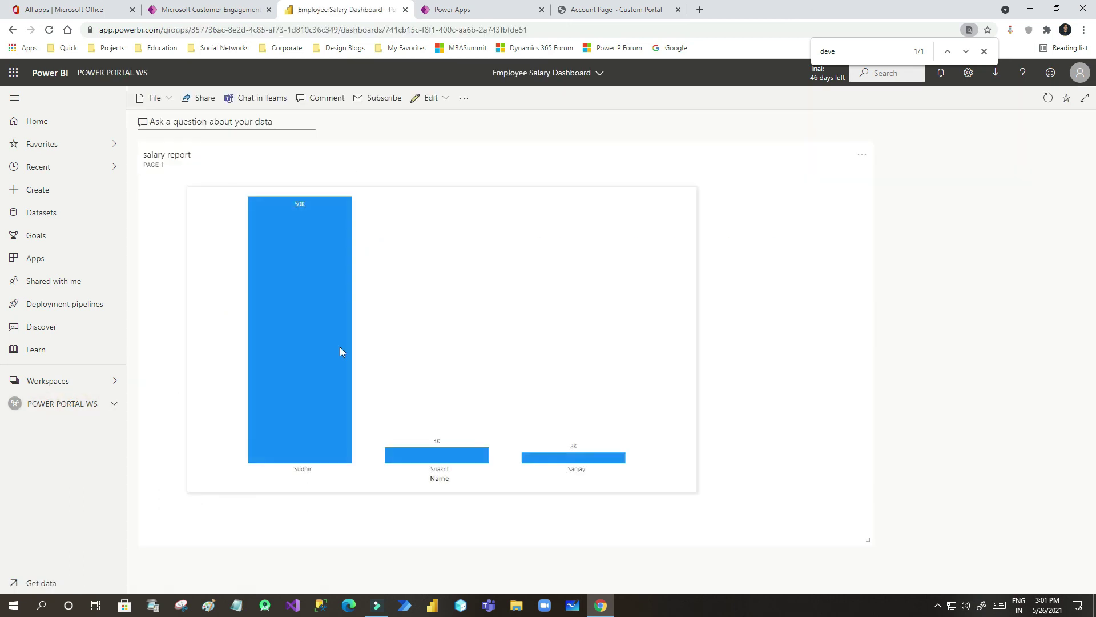
left_click(577, 10)
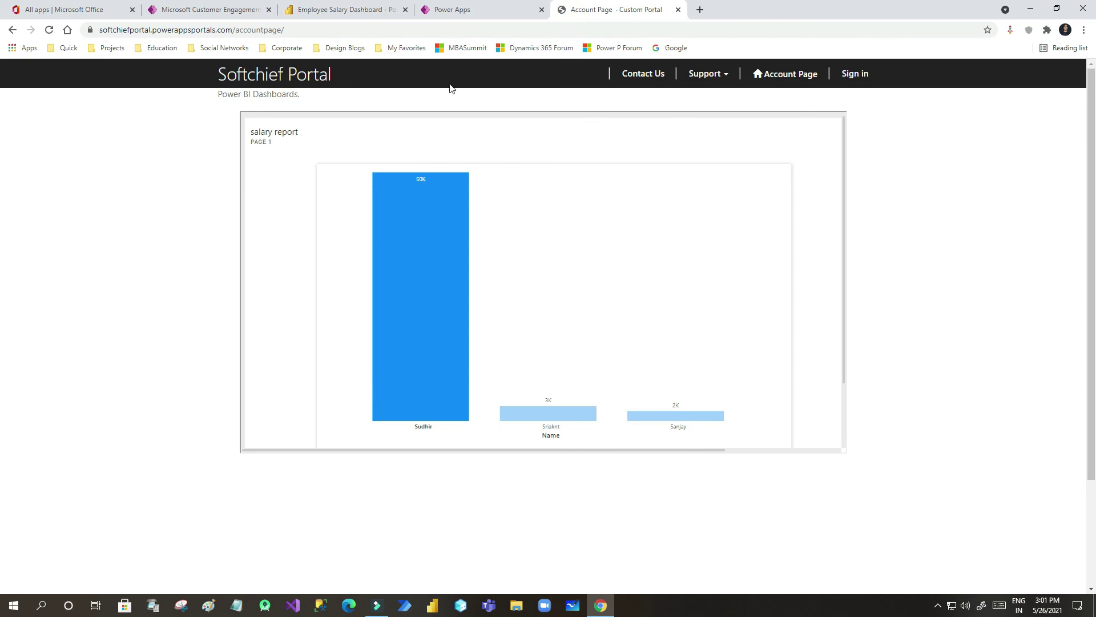
scroll(423, 257, "down", 4)
scroll(426, 303, "up", 4)
Step: Review the portal editor's page preview alongside the Power BI dashboard, the live Account Page and the portals admin center's Power BI integration page
left_click(464, 10)
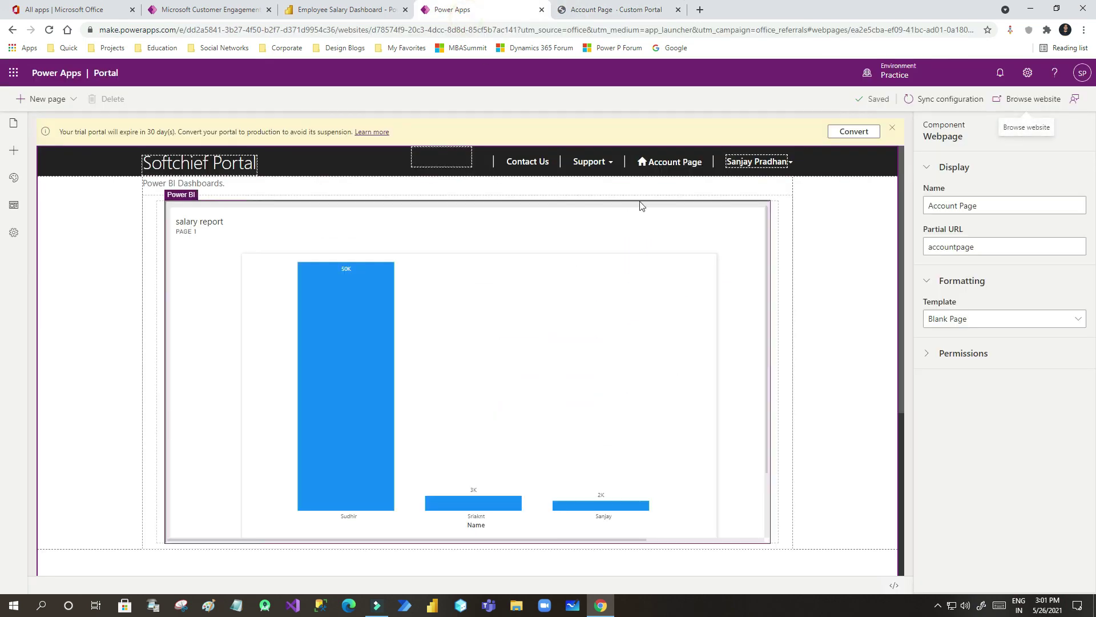
left_click(360, 12)
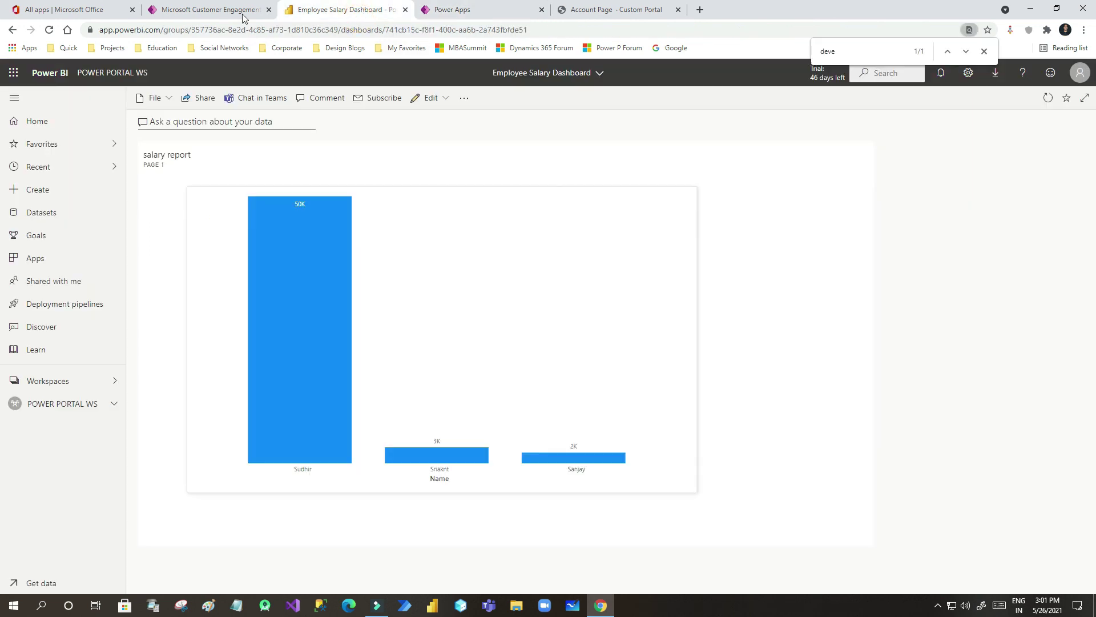
left_click(217, 15)
left_click(337, 10)
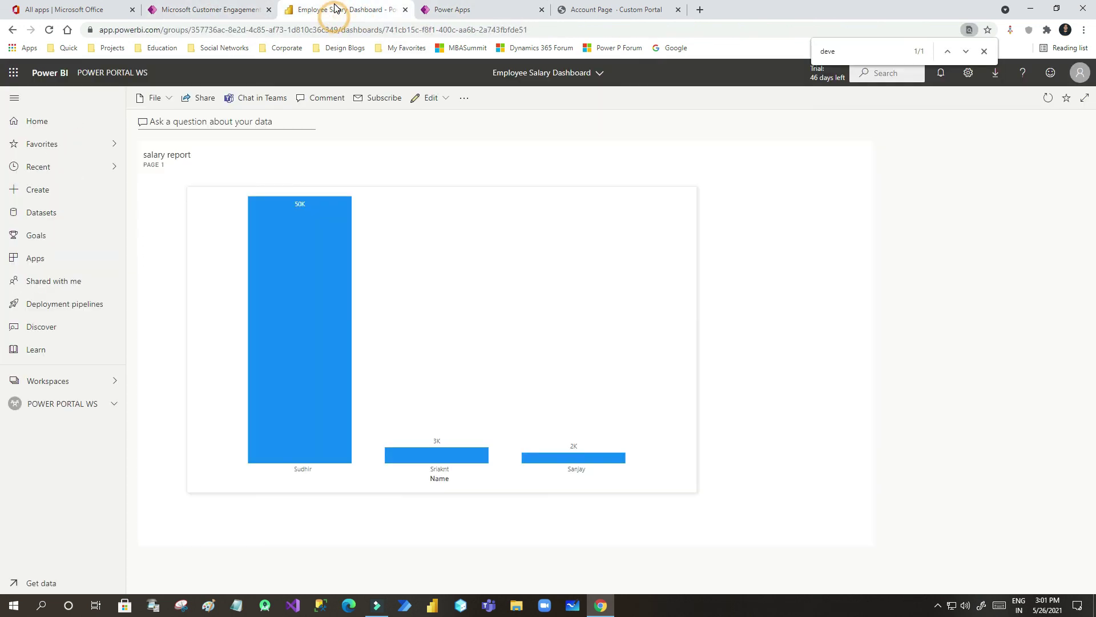
left_click(462, 10)
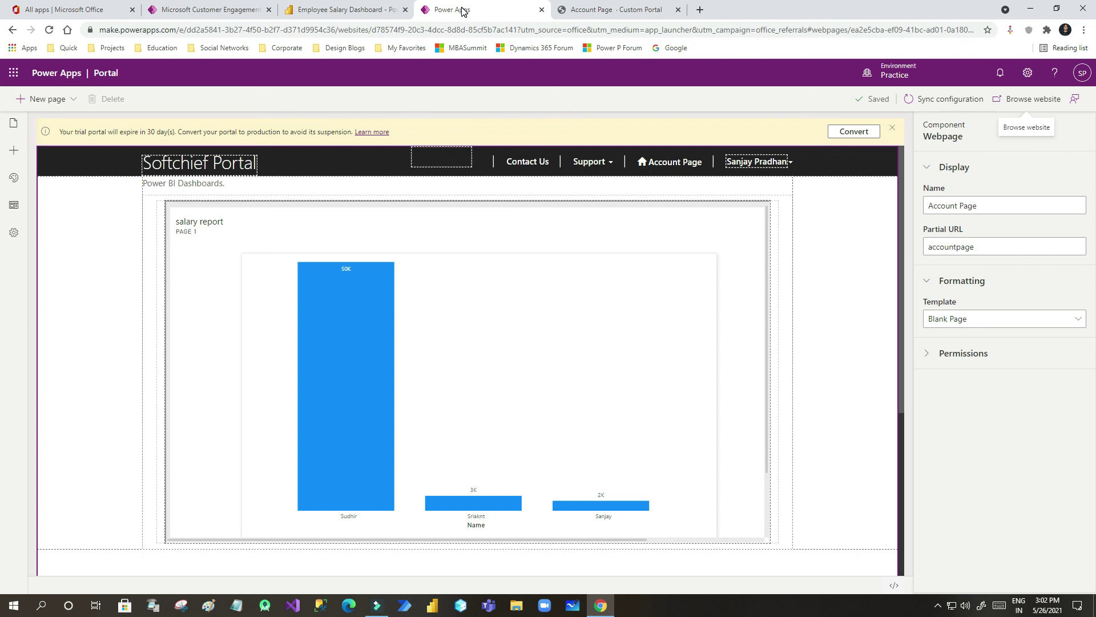
scroll(744, 290, "down", 3)
scroll(743, 289, "up", 3)
scroll(743, 289, "down", 5)
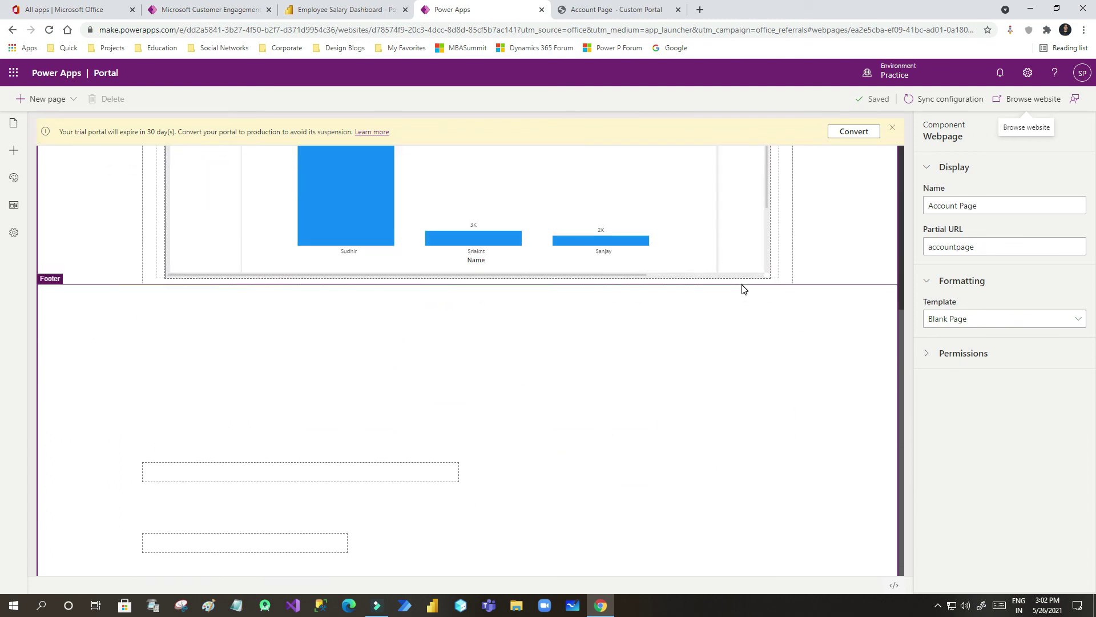
scroll(743, 290, "up", 5)
left_click(616, 13)
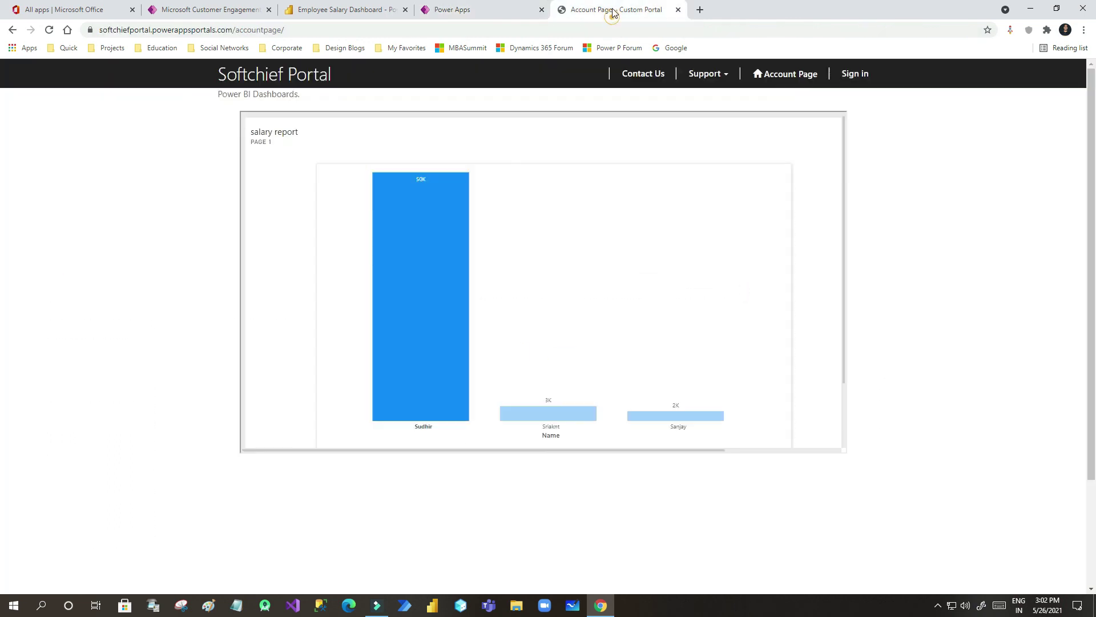
left_click(318, 12)
left_click(206, 10)
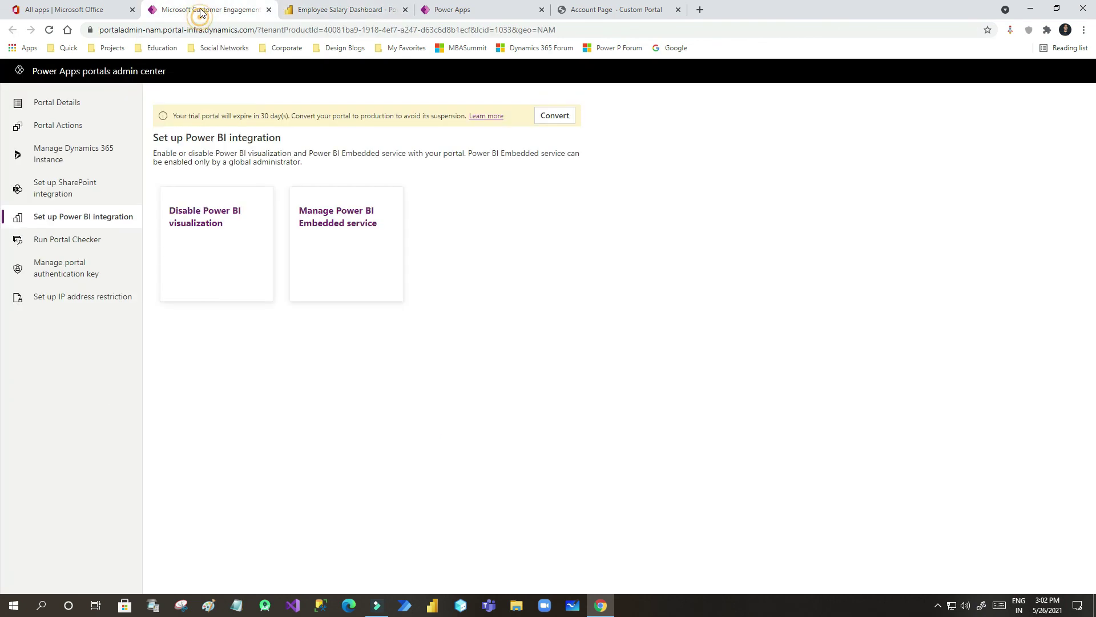
left_click(362, 13)
left_click(454, 9)
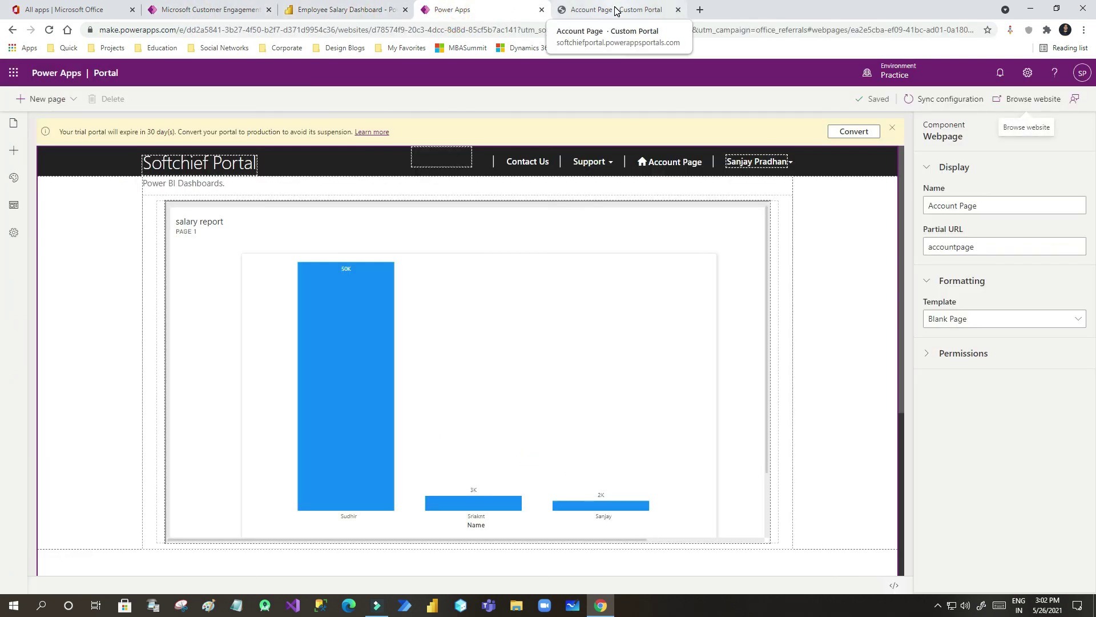